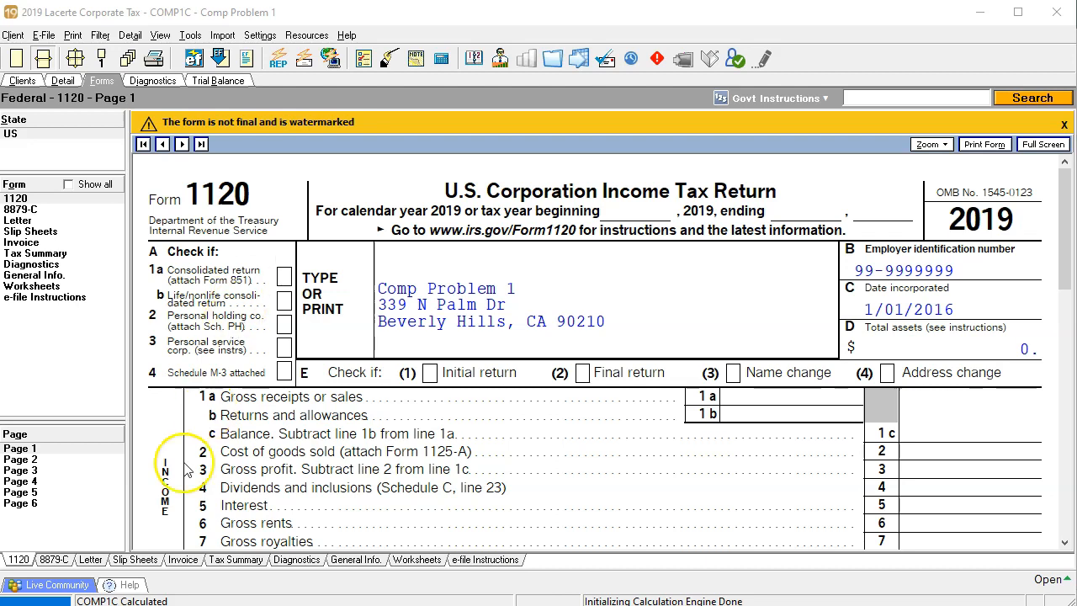
- View the Schedule L balance sheet on page 6 of Form 1120, from assets through shareholders' equity
{"action": "left_click", "coordinate": [39, 505]}
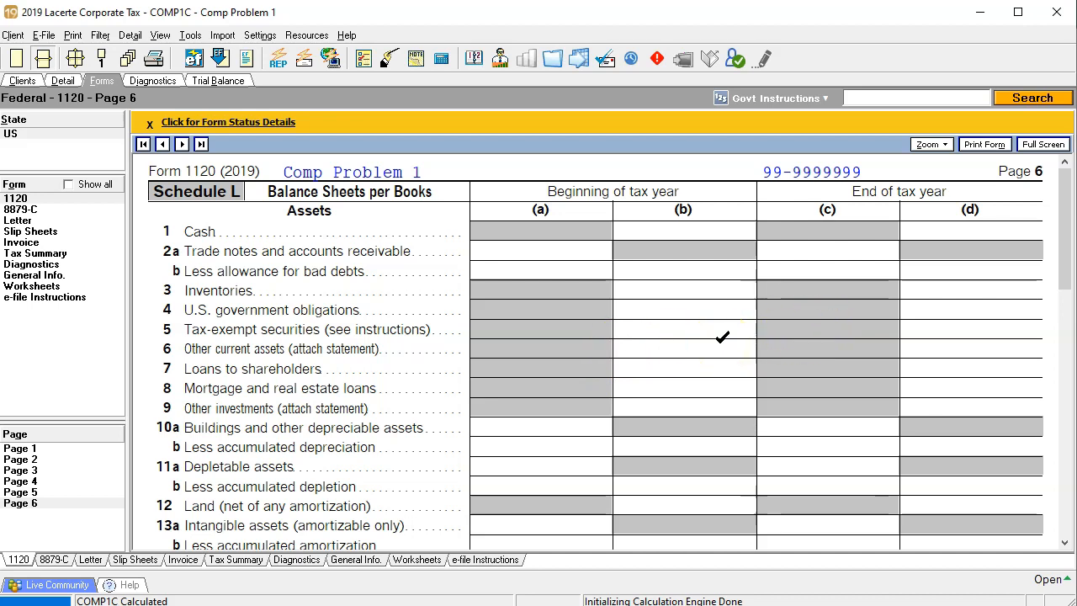
{"action": "scroll", "coordinate": [722, 336], "scroll_direction": "down", "scroll_amount": 3}
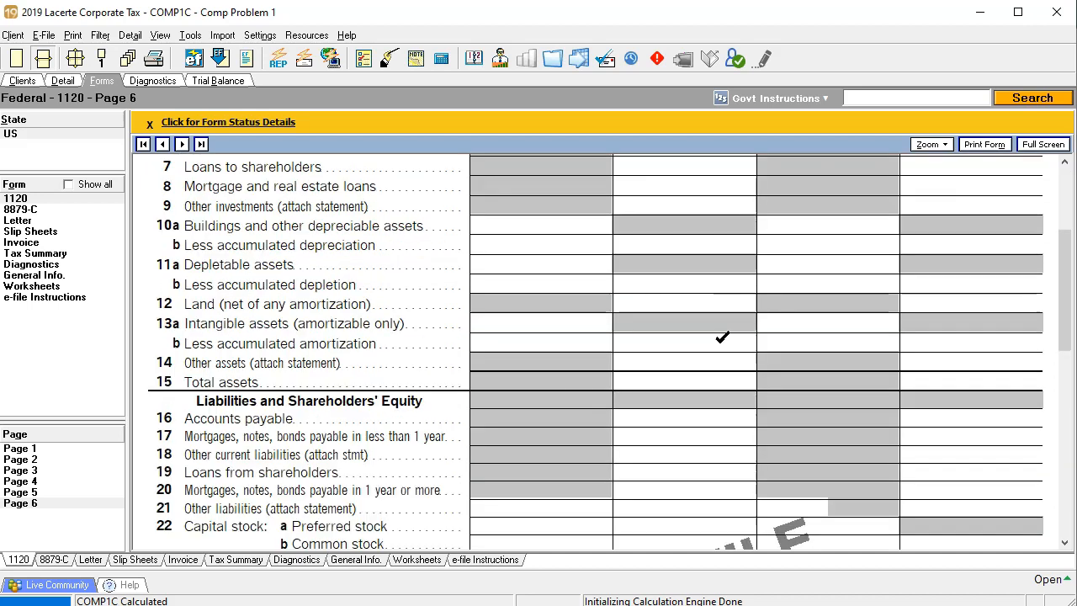
{"action": "scroll", "coordinate": [722, 336], "scroll_direction": "down", "scroll_amount": 3}
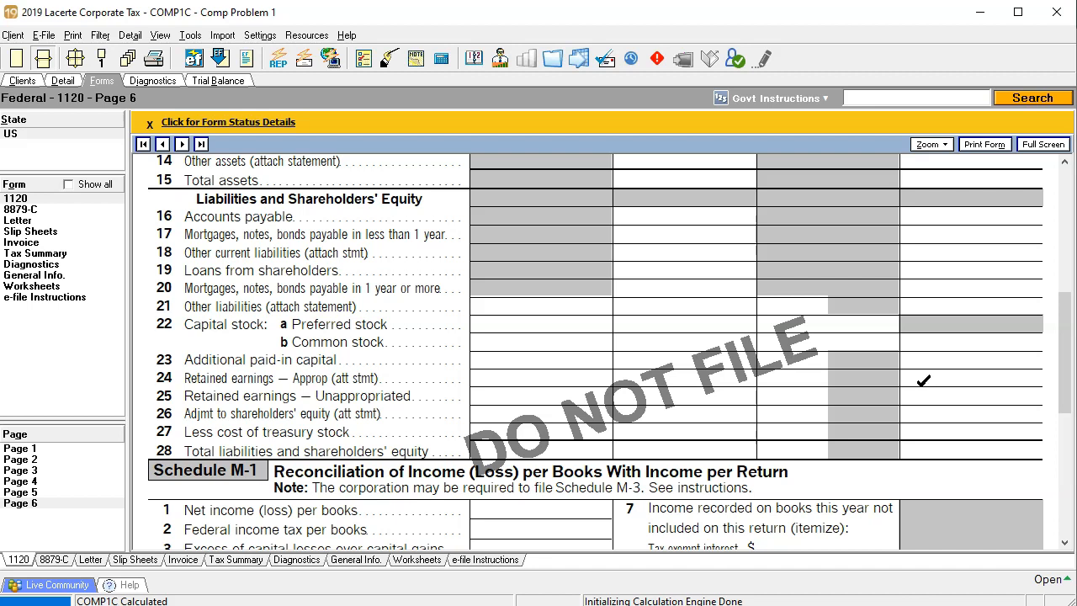
- Switch to the Comp Prob 1 Final workbook in Excel and go to the balance sheet labels in column A
{"action": "left_click", "coordinate": [604, 596]}
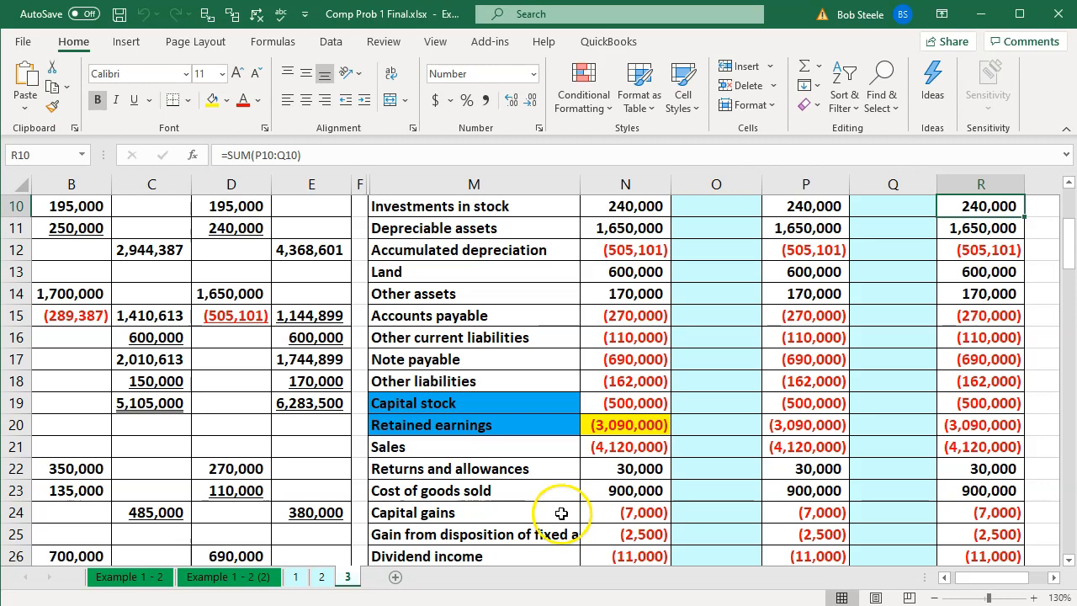
{"action": "scroll", "coordinate": [561, 508], "scroll_direction": "up", "scroll_amount": 3}
{"action": "left_click", "coordinate": [509, 446]}
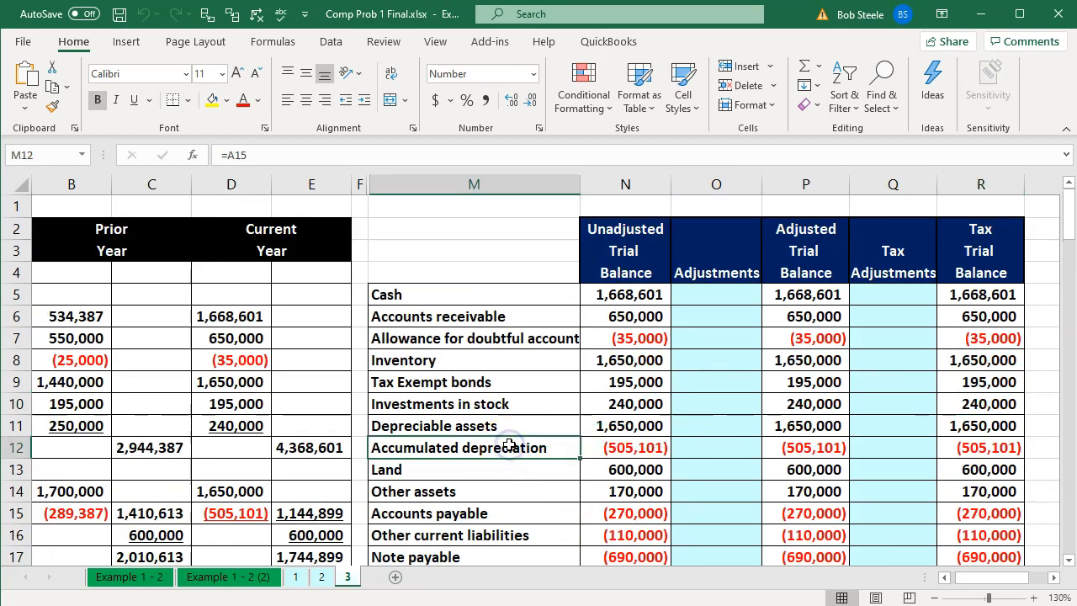
{"action": "key", "text": "Left"}
{"action": "key", "text": "Left"}
{"action": "key", "text": "Left"}
{"action": "key", "text": "Left"}
{"action": "key", "text": "Left"}
{"action": "key", "text": "Left"}
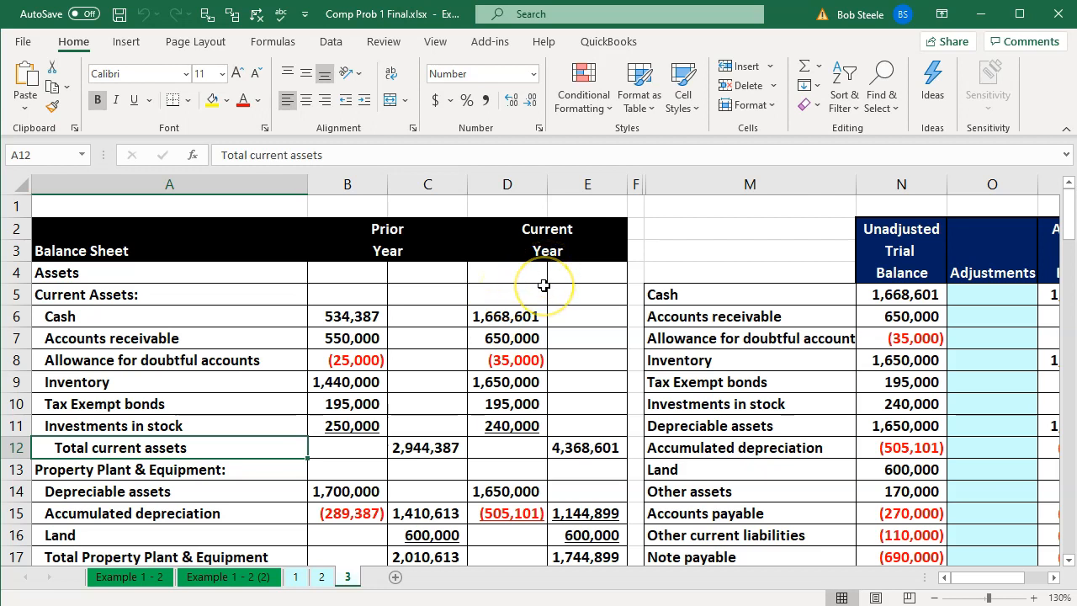
- Hide the Current Year columns D and E so the Prior Year balances sit beside the trial balance
{"action": "left_click", "coordinate": [529, 184]}
{"action": "left_click_drag", "start_coordinate": [529, 187], "coordinate": [567, 184]}
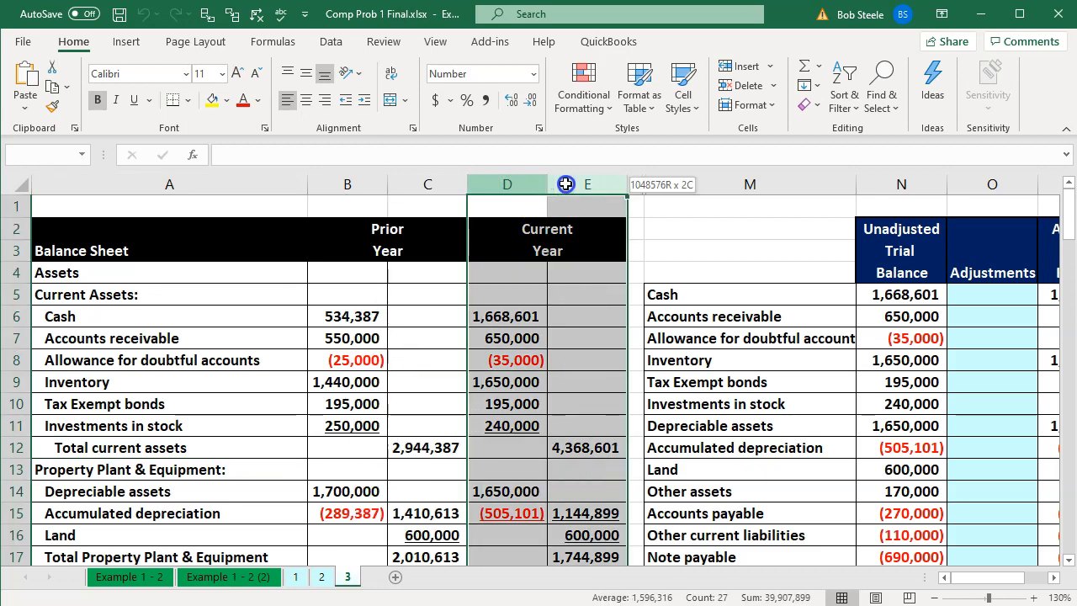
{"action": "right_click", "coordinate": [567, 281]}
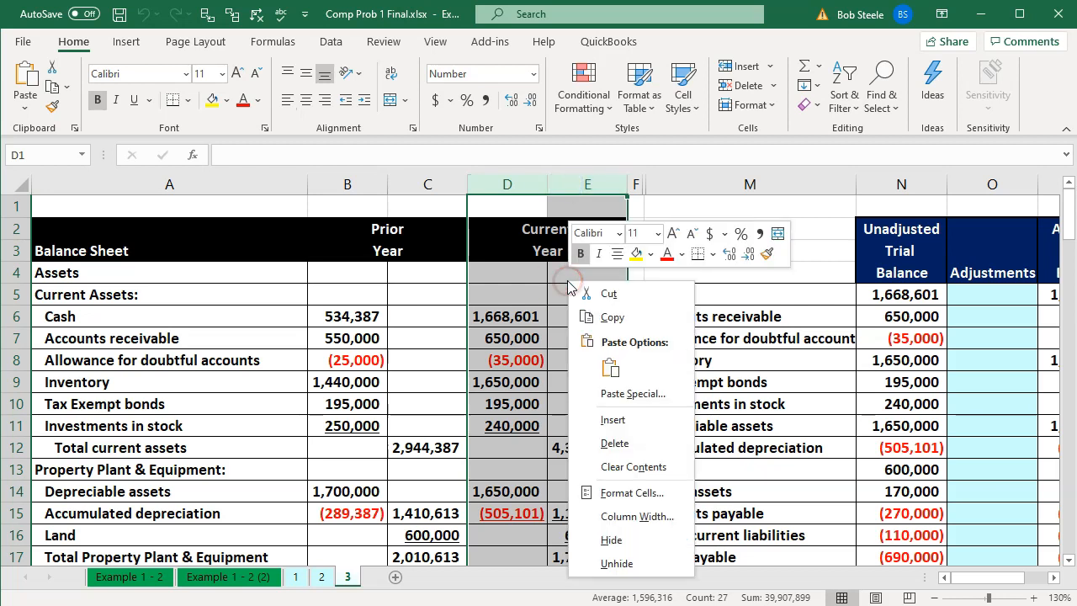
{"action": "left_click", "coordinate": [612, 541]}
{"action": "left_click", "coordinate": [371, 403]}
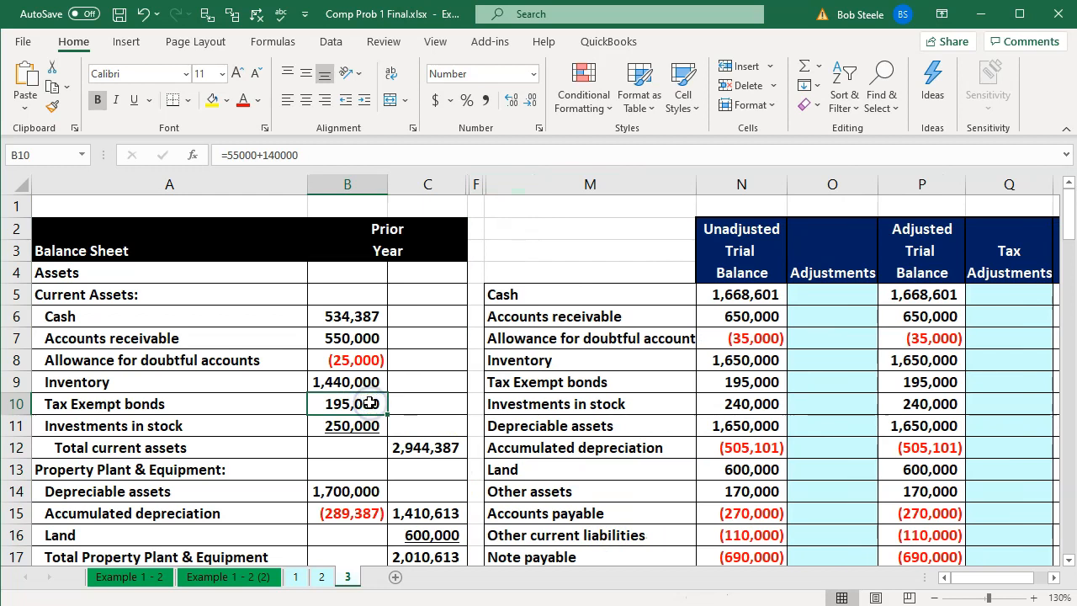
{"action": "key", "text": "Left"}
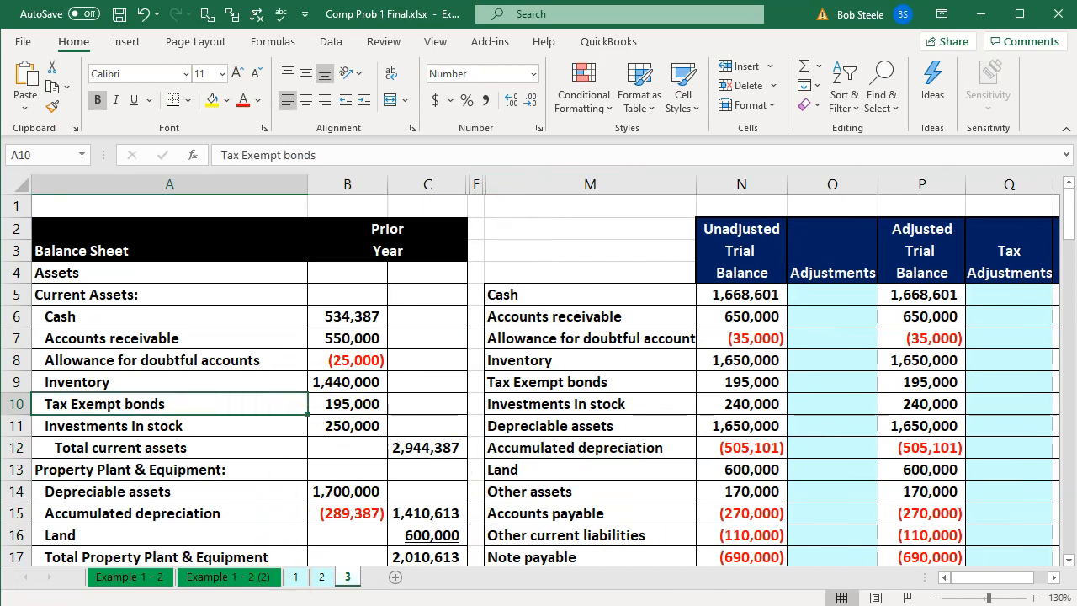
- Switch to Lacerte Tax and open the detail input screen 37 Balance Sheet
{"action": "mouse_move", "coordinate": [764, 605]}
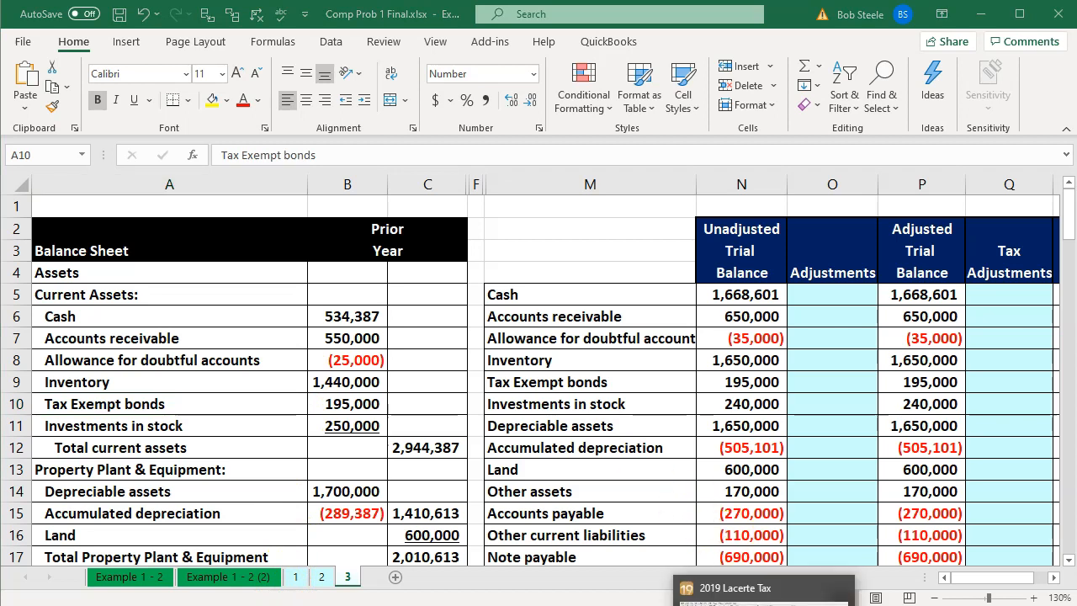
{"action": "left_click", "coordinate": [739, 592]}
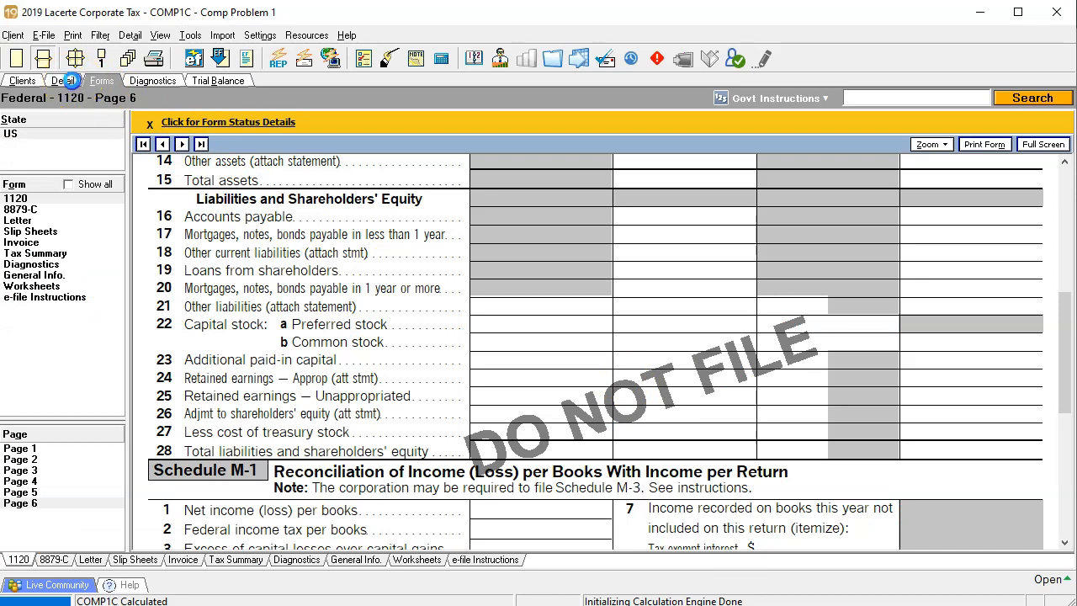
{"action": "left_click", "coordinate": [64, 81]}
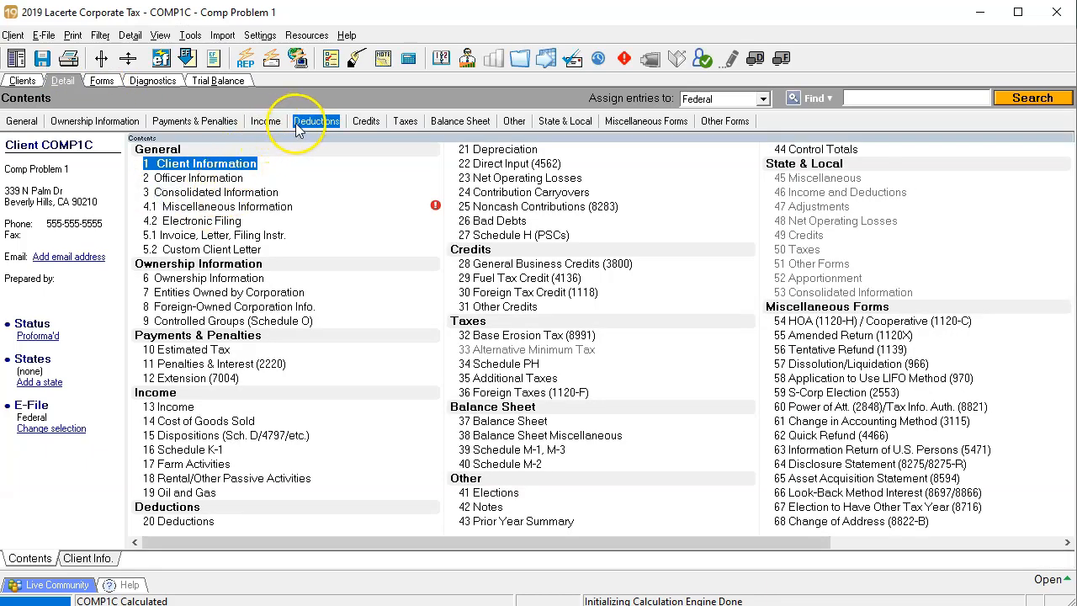
{"action": "mouse_move", "coordinate": [305, 125]}
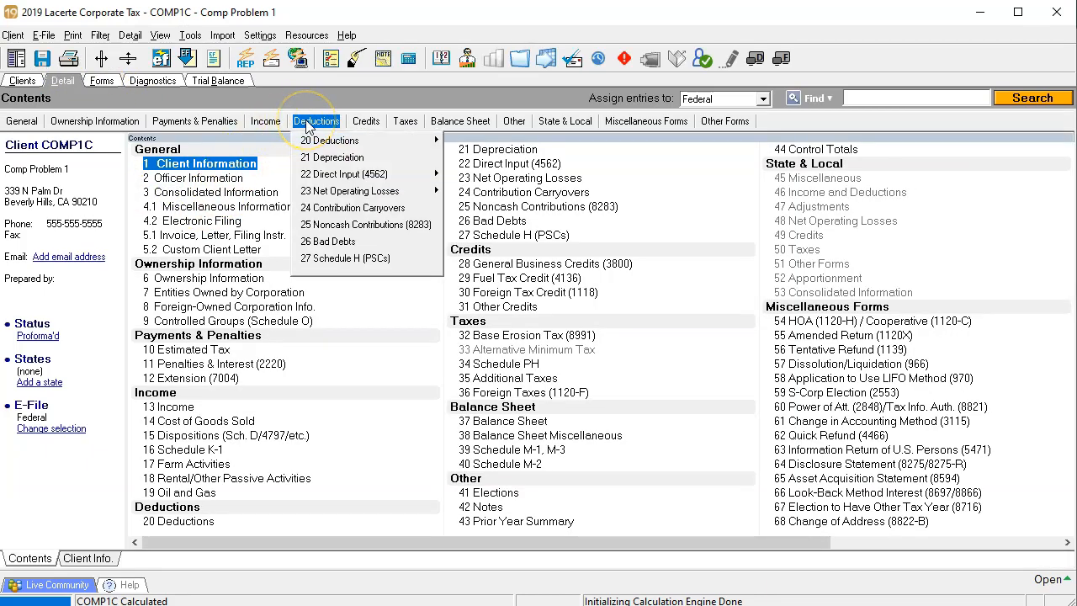
{"action": "left_click", "coordinate": [450, 120]}
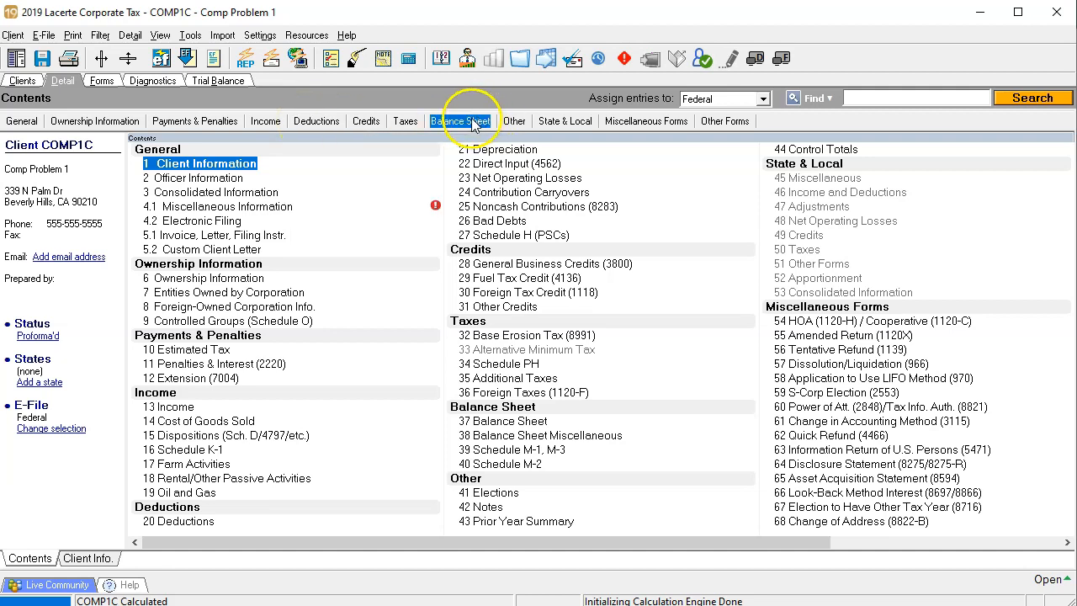
{"action": "left_click", "coordinate": [482, 145]}
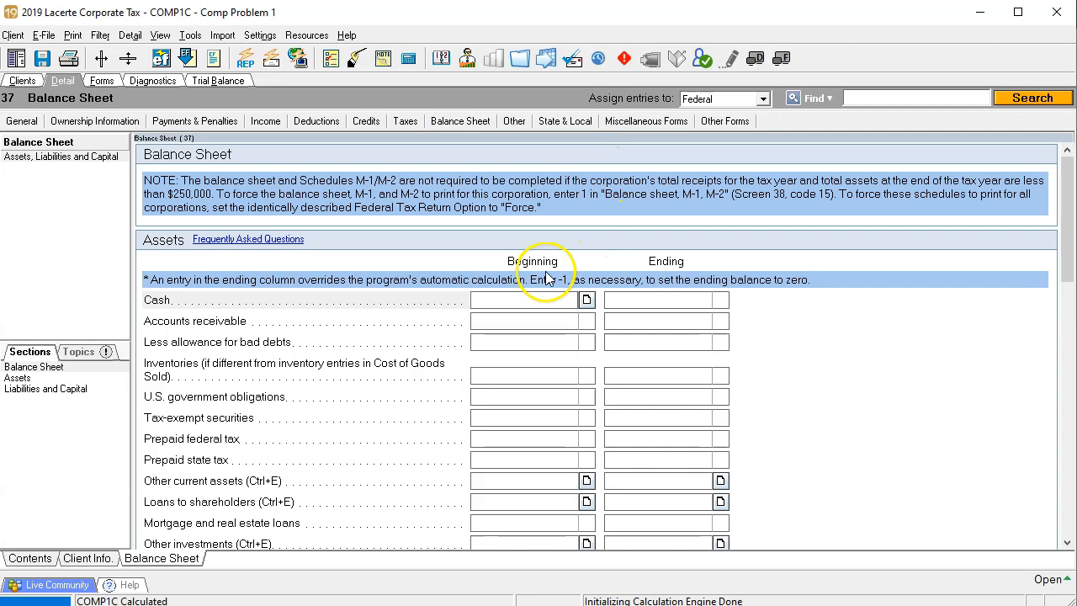
- Enter 534,387 as the beginning balance for Cash
{"action": "left_click", "coordinate": [547, 300]}
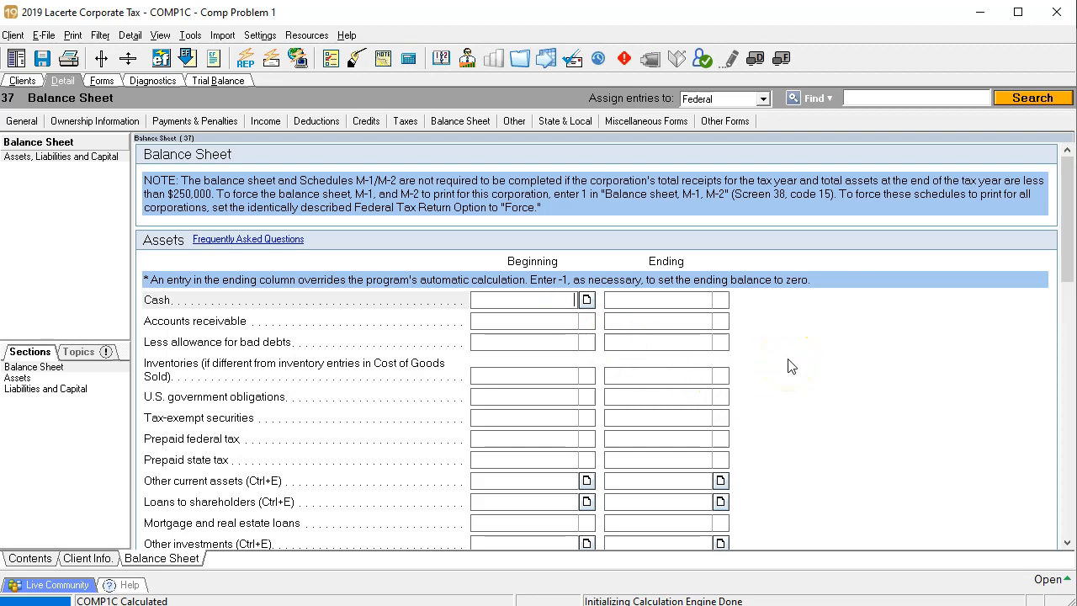
{"action": "type", "text": "534387"}
{"action": "key", "text": "Tab"}
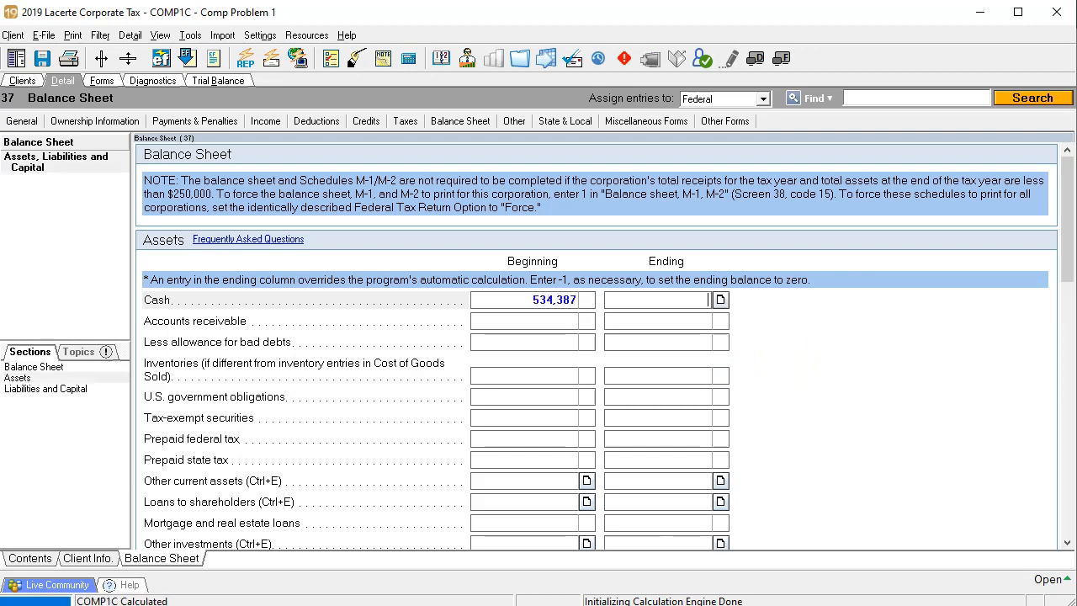
- Switch to Excel and fill the prior year Cash cell B6 with light green
{"action": "key", "text": "alt+Tab"}
{"action": "left_click", "coordinate": [381, 382]}
{"action": "left_click", "coordinate": [358, 318]}
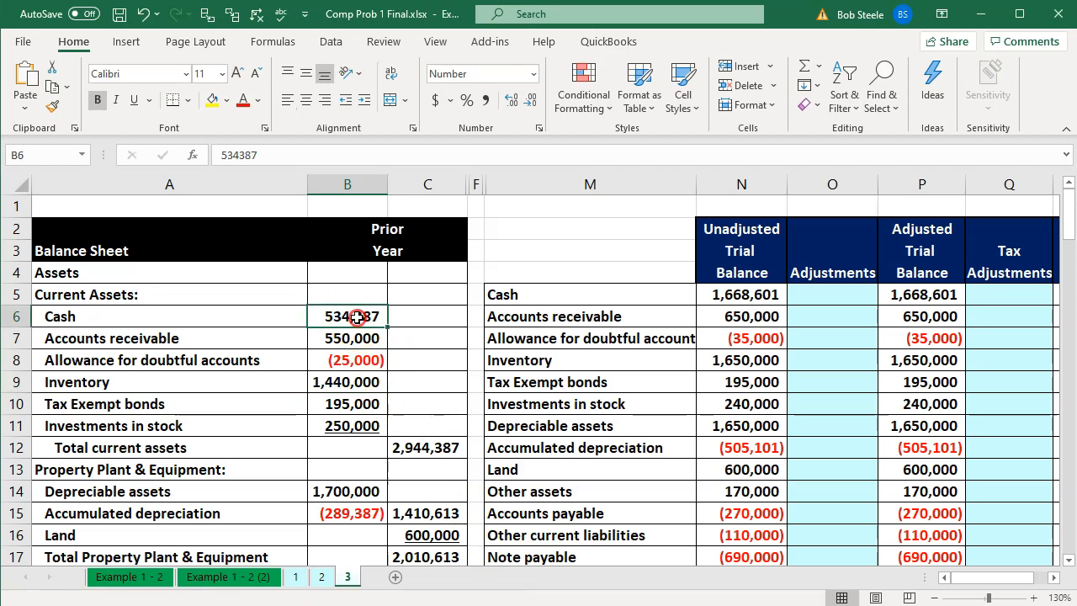
{"action": "right_click", "coordinate": [358, 317]}
{"action": "left_click", "coordinate": [441, 364]}
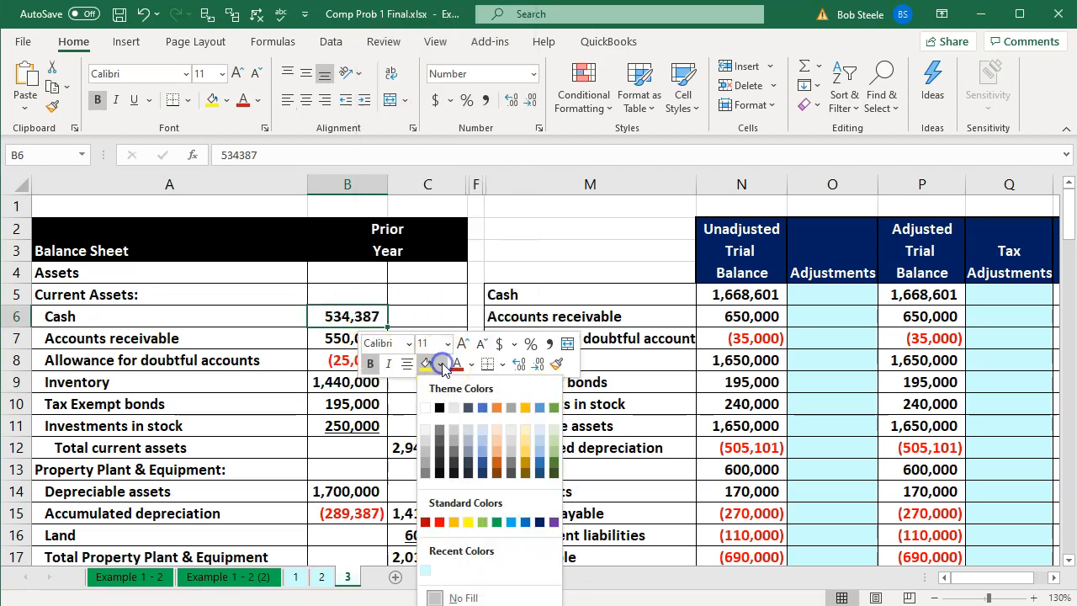
{"action": "left_click", "coordinate": [481, 523]}
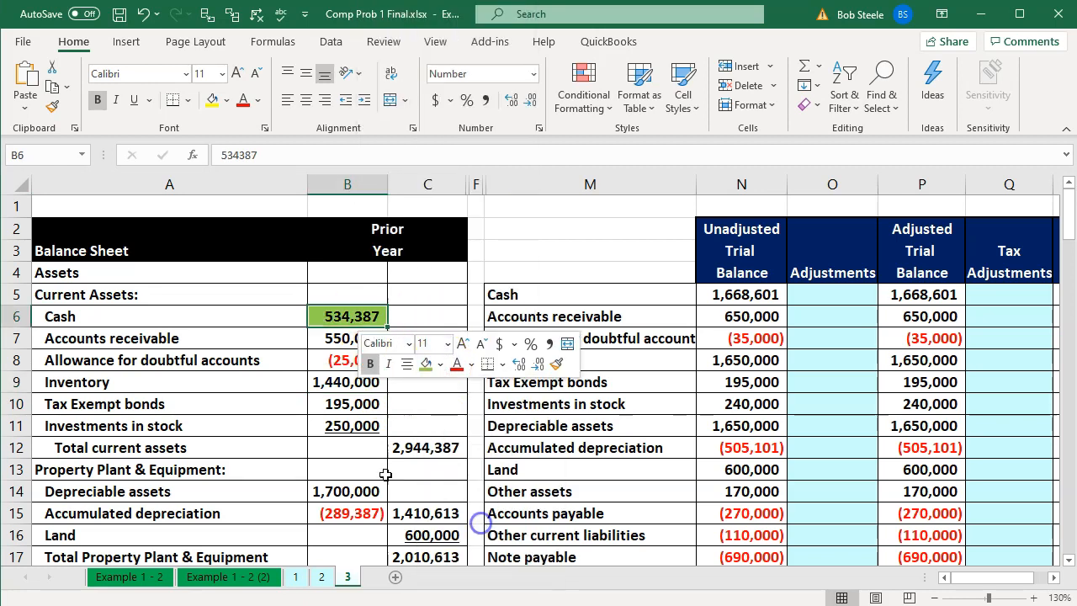
{"action": "left_click", "coordinate": [303, 381]}
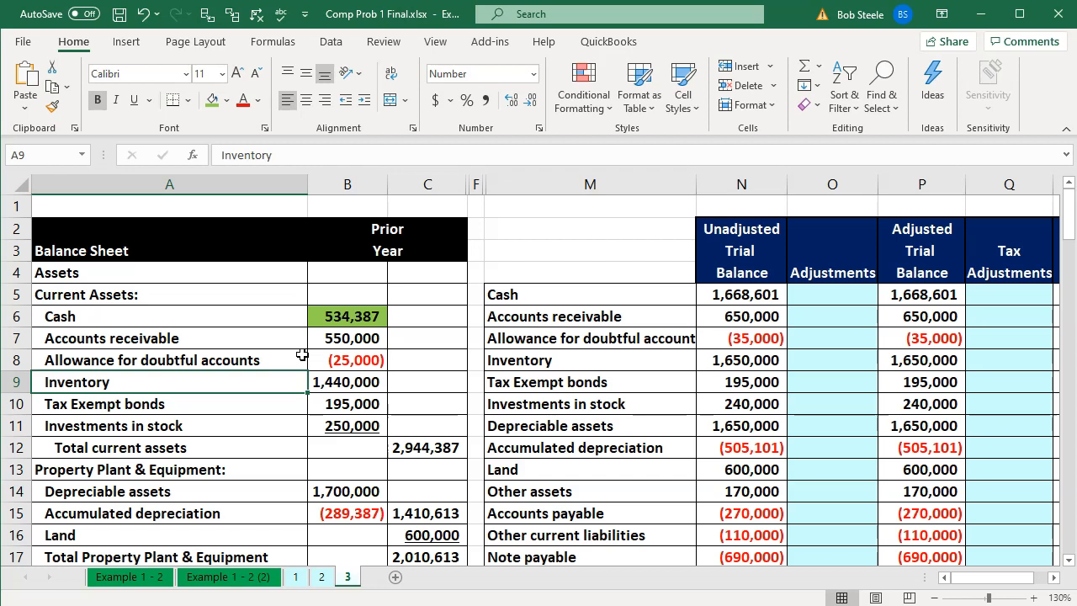
- Take the prior year accounts receivable amount from the workbook and enter 550,000 as its beginning balance in Lacerte Tax
{"action": "left_click", "coordinate": [329, 341]}
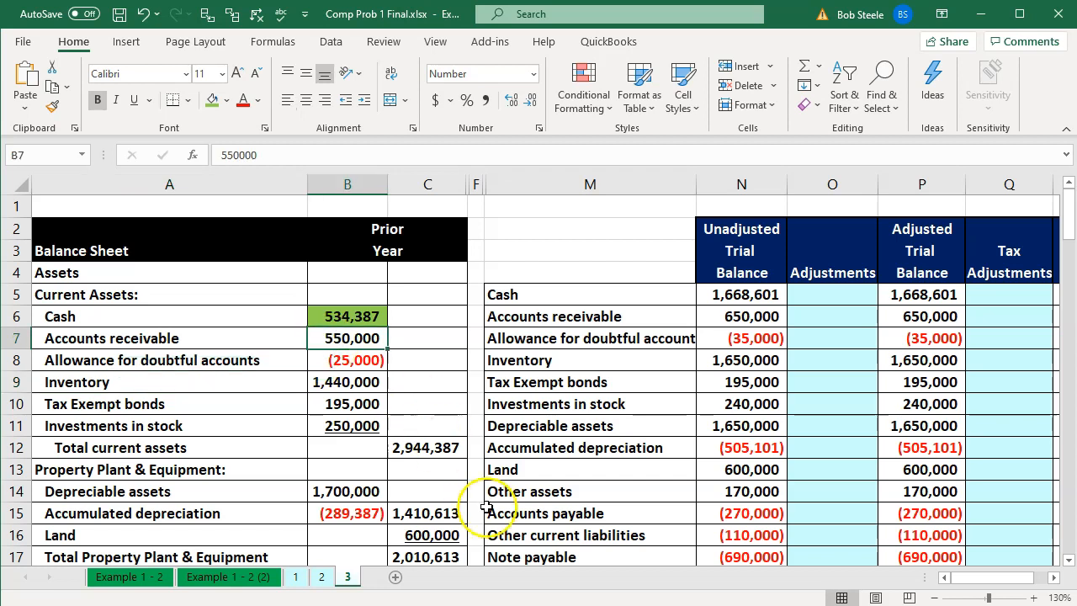
{"action": "key", "text": "alt+Tab"}
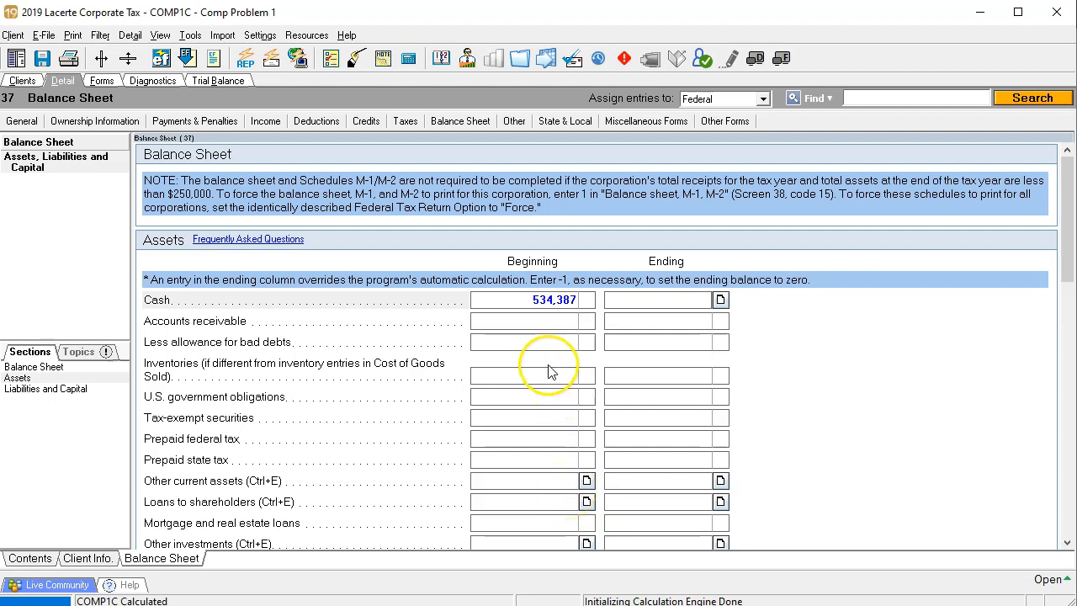
{"action": "left_click", "coordinate": [526, 337]}
{"action": "left_click", "coordinate": [526, 319]}
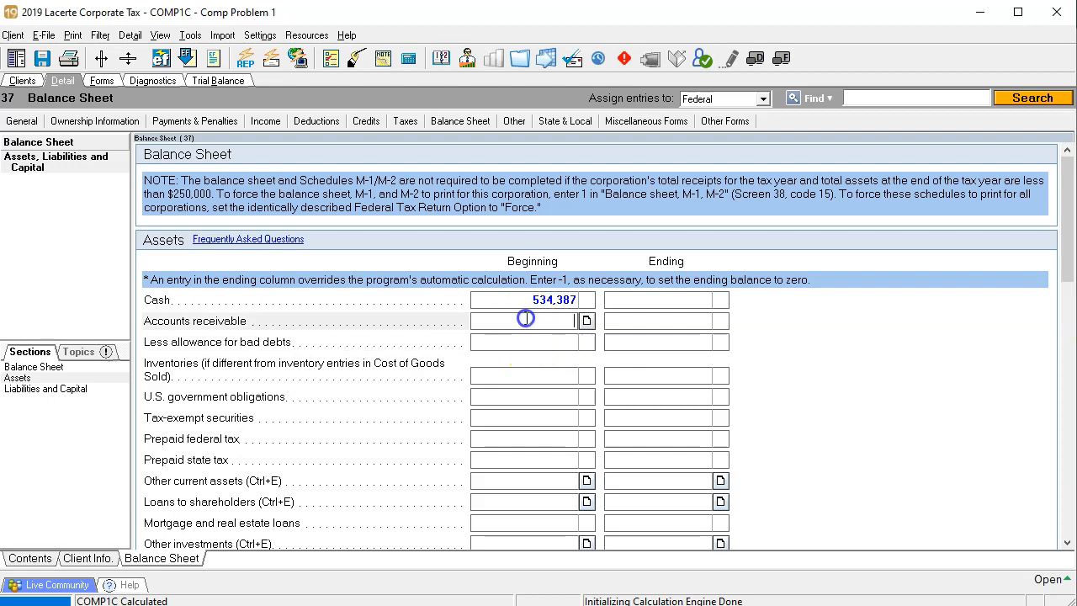
{"action": "type", "text": "550,000"}
{"action": "key", "text": "Tab"}
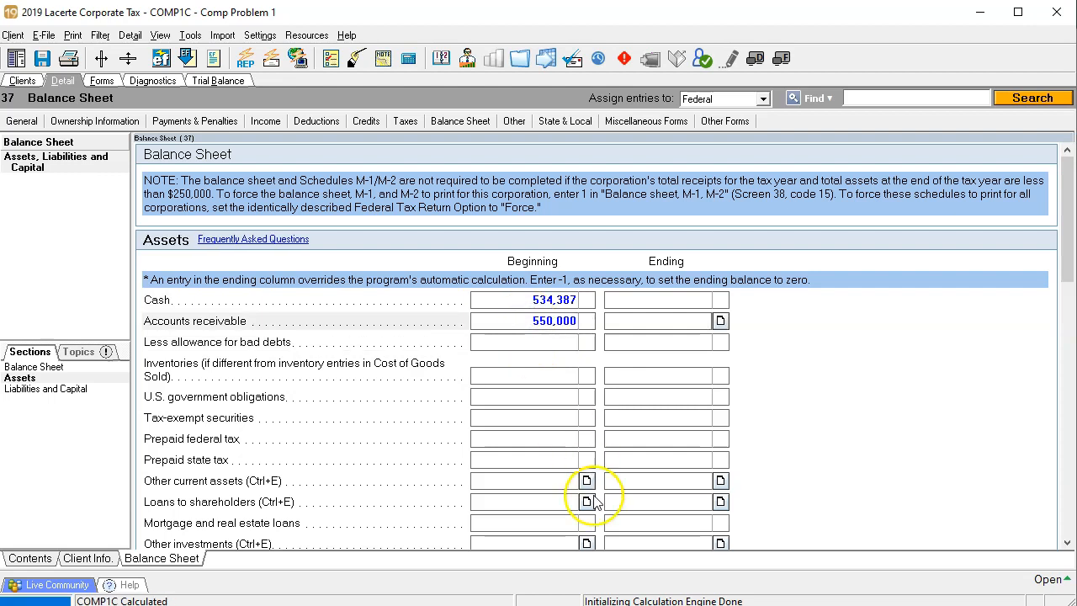
- Switch to Excel and fill the prior year Accounts receivable cell B7 with the same light green
{"action": "key", "text": "alt+Tab"}
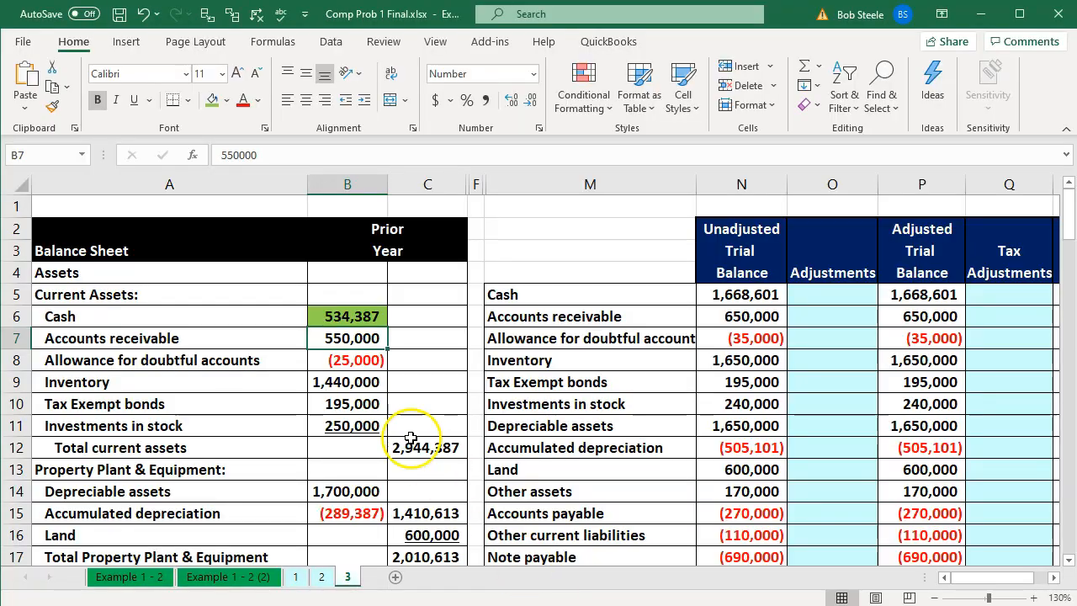
{"action": "right_click", "coordinate": [355, 343]}
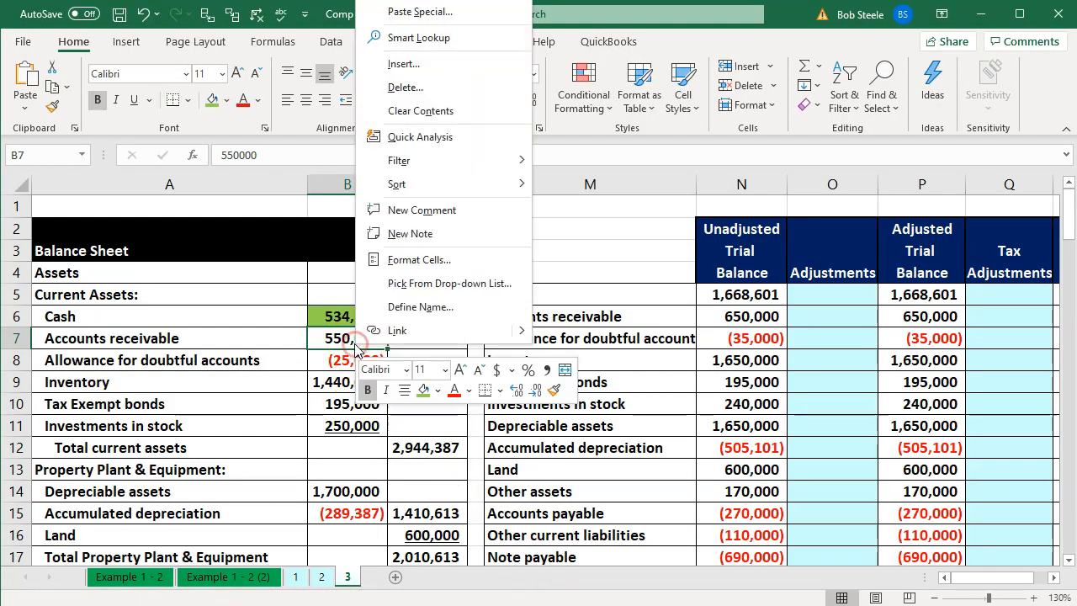
{"action": "left_click", "coordinate": [423, 389]}
{"action": "left_click", "coordinate": [301, 420]}
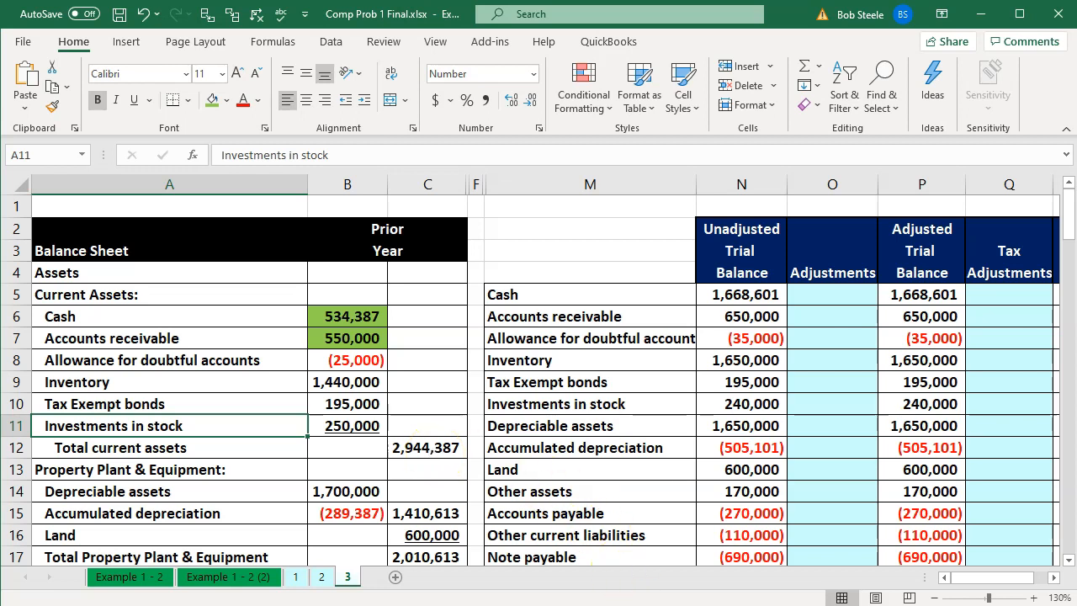
- Switch to Lacerte Tax and enter 25,000 as the beginning balance for Less allowance for bad debts
{"action": "left_click", "coordinate": [829, 604]}
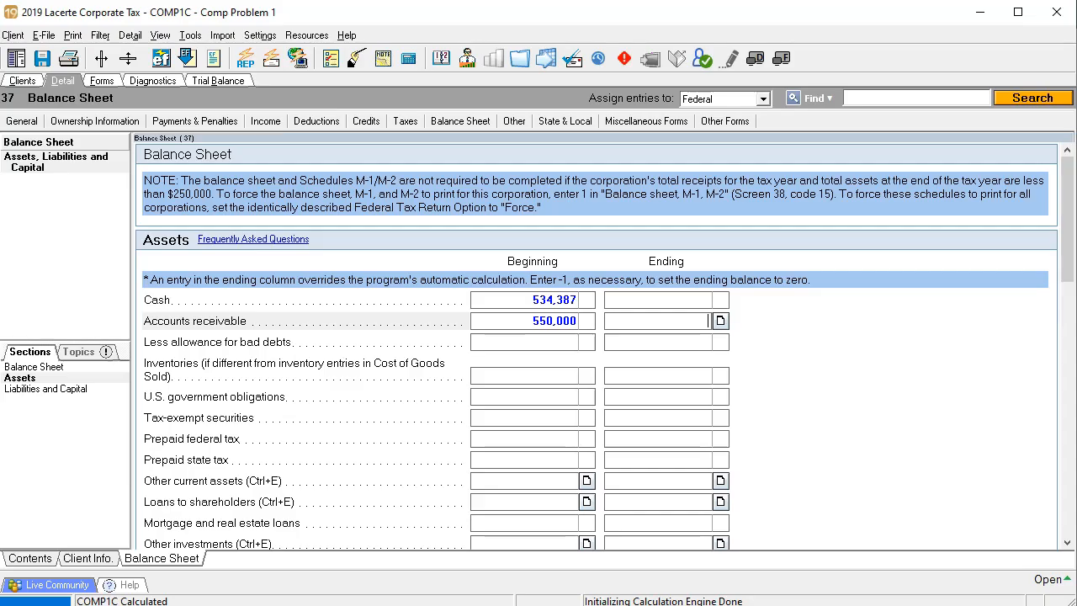
{"action": "left_click", "coordinate": [548, 343]}
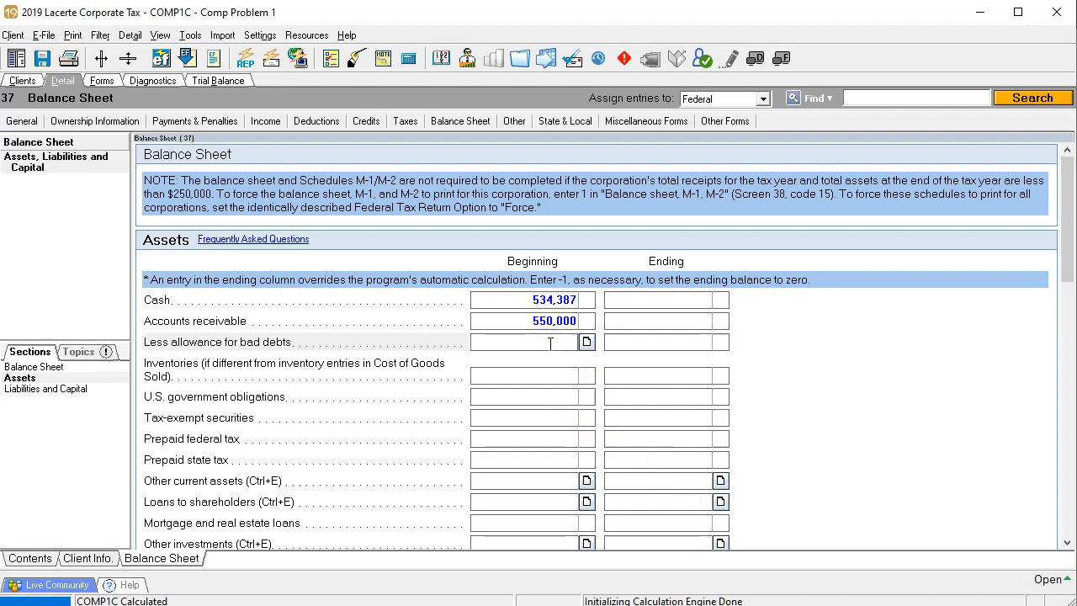
{"action": "type", "text": "25000"}
{"action": "key", "text": "Tab"}
- Check the assets section of Schedule L on Form 1120 for the entered beginning balances
{"action": "left_click", "coordinate": [102, 80]}
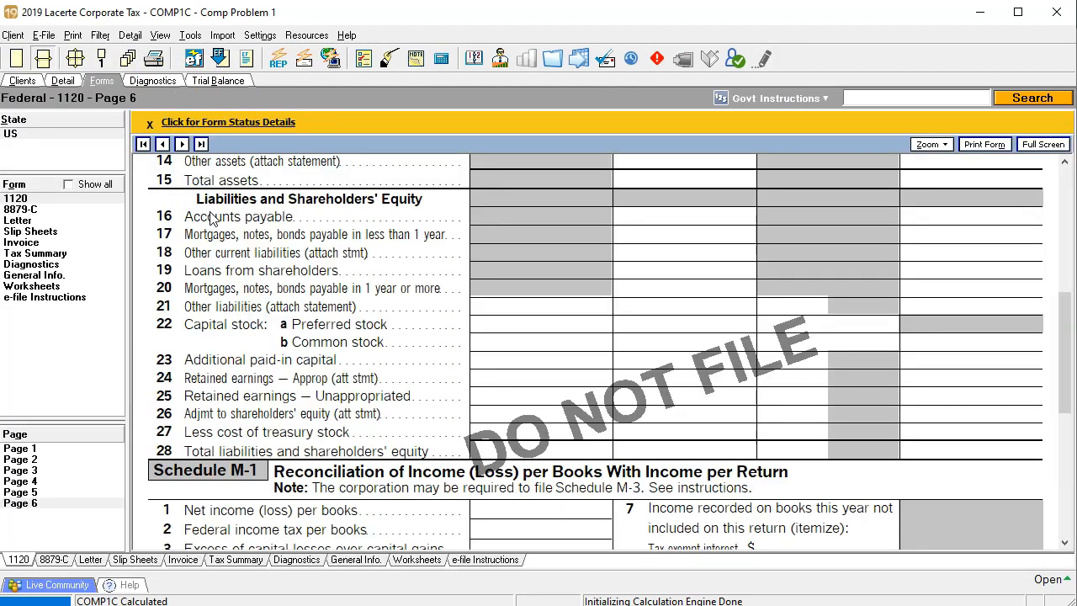
{"action": "scroll", "coordinate": [355, 330], "scroll_direction": "up", "scroll_amount": 3}
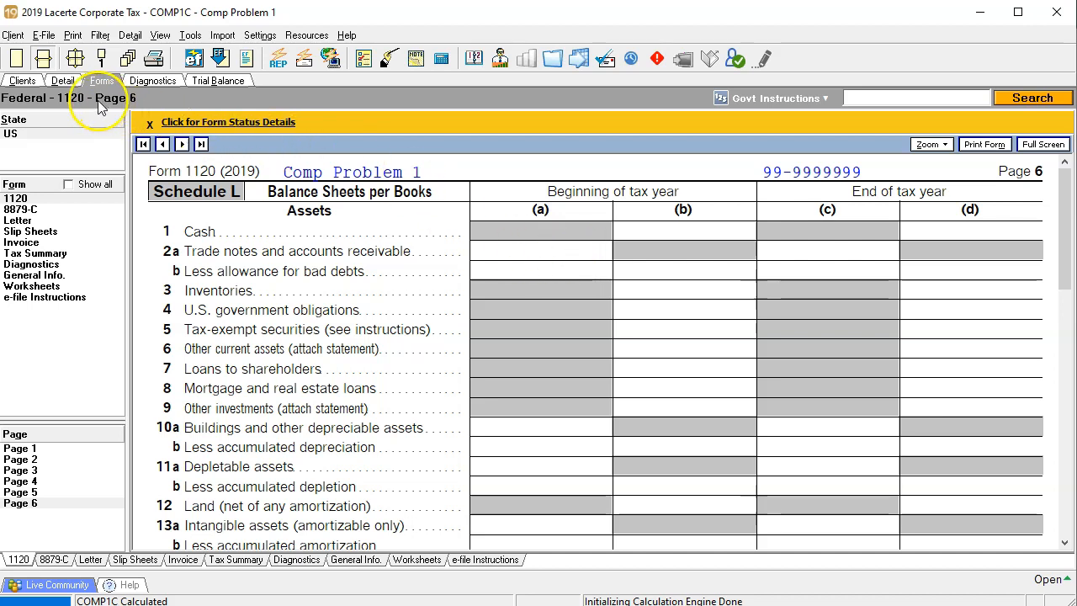
- Force the balance sheet, M-1 and M-2 by entering 1 for that option under Balance Sheet Miscellaneous
{"action": "left_click", "coordinate": [62, 81]}
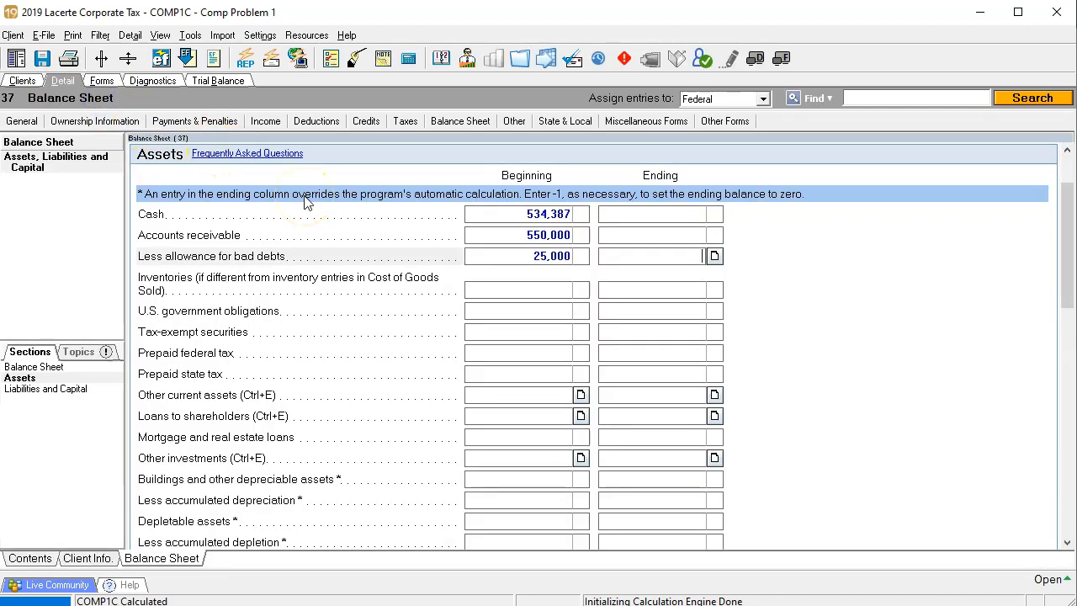
{"action": "left_click", "coordinate": [448, 124]}
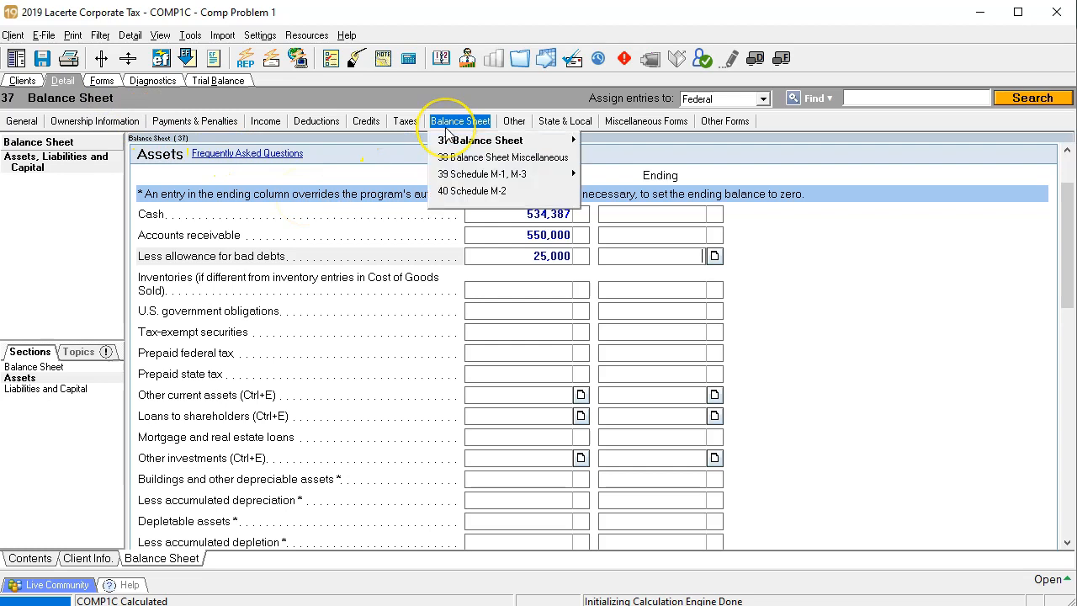
{"action": "left_click", "coordinate": [468, 159]}
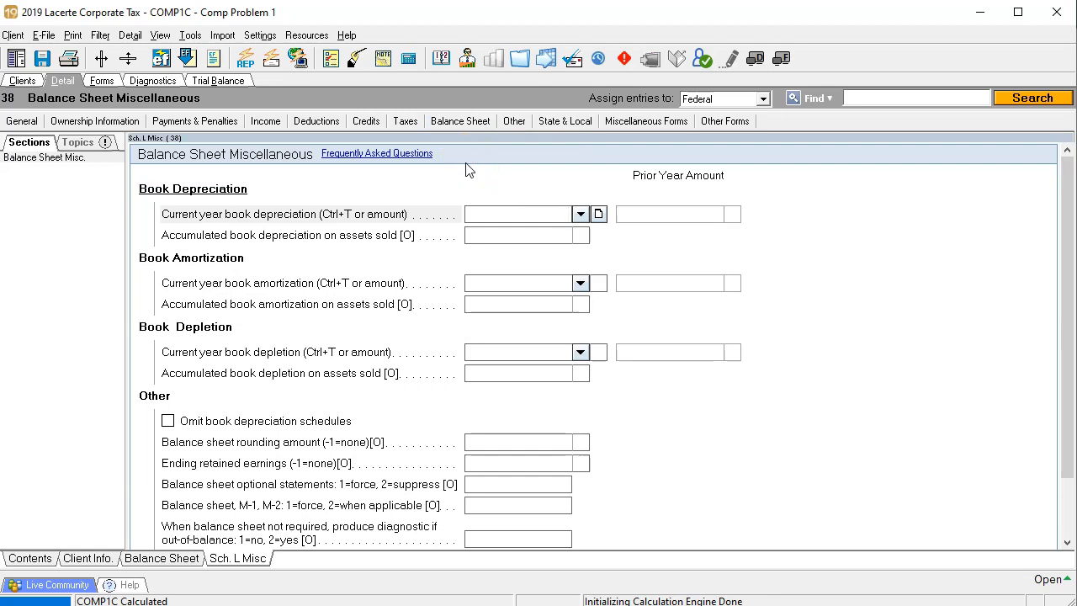
{"action": "left_click", "coordinate": [521, 442]}
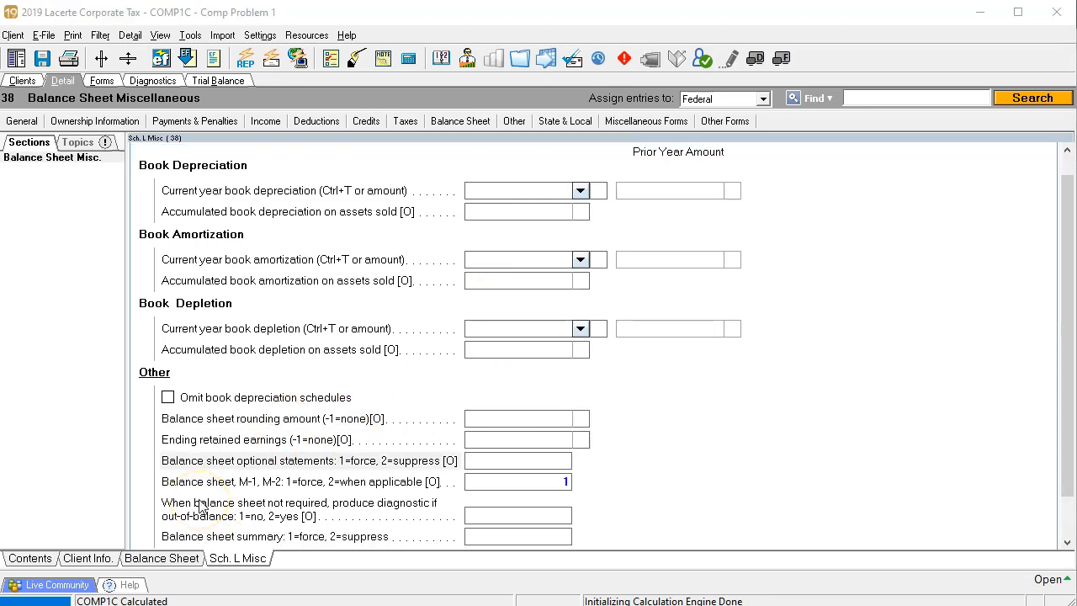
{"action": "left_click", "coordinate": [308, 512]}
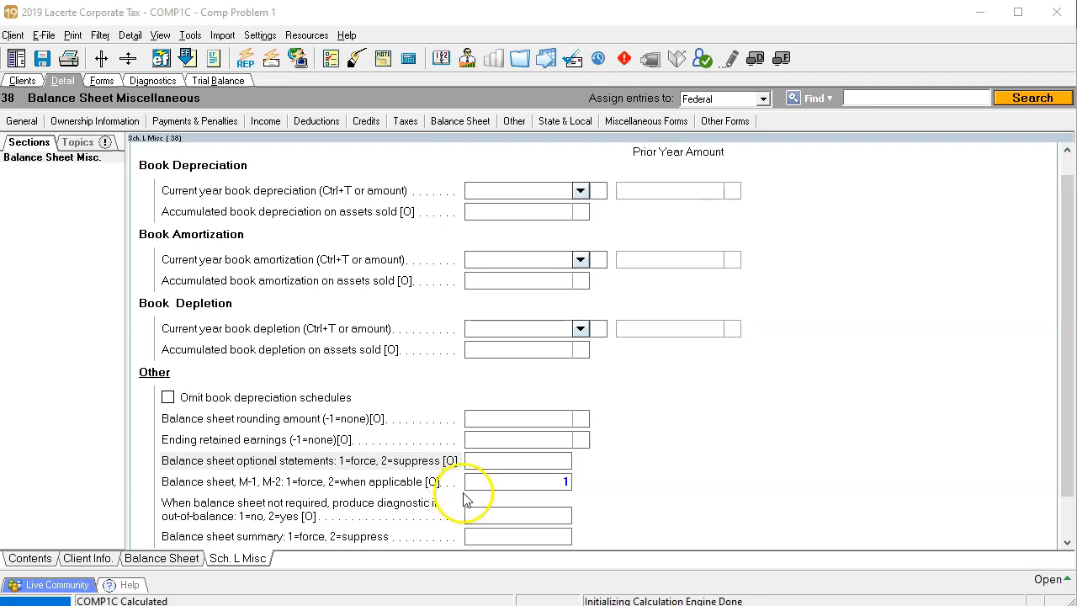
- Check the beginning balances on Form 1120 Schedule L and return to the assets section of the Balance Sheet input screen
{"action": "left_click", "coordinate": [102, 81]}
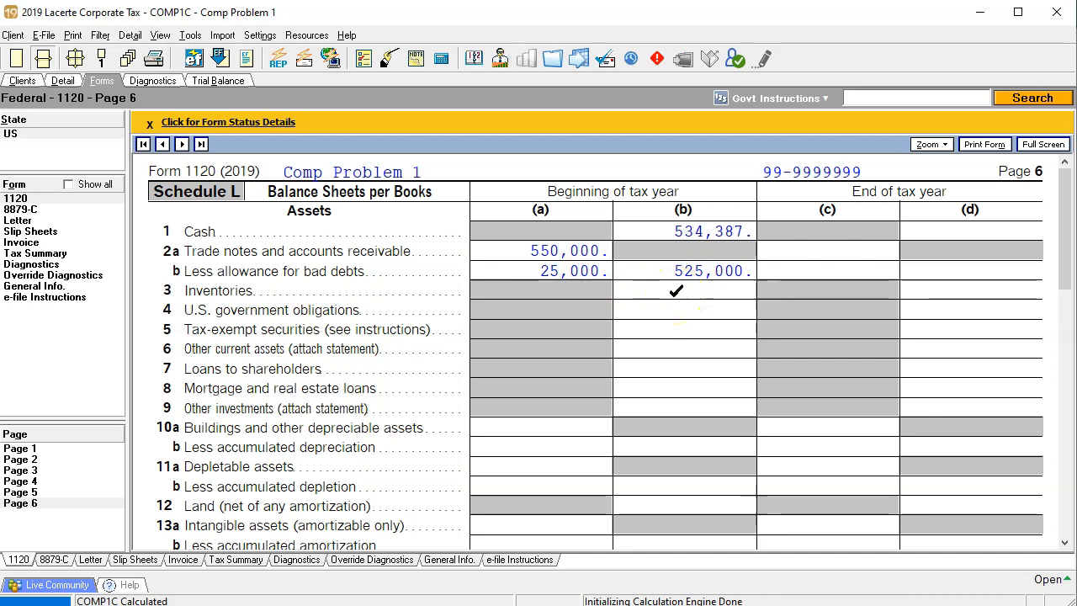
{"action": "left_click", "coordinate": [63, 81]}
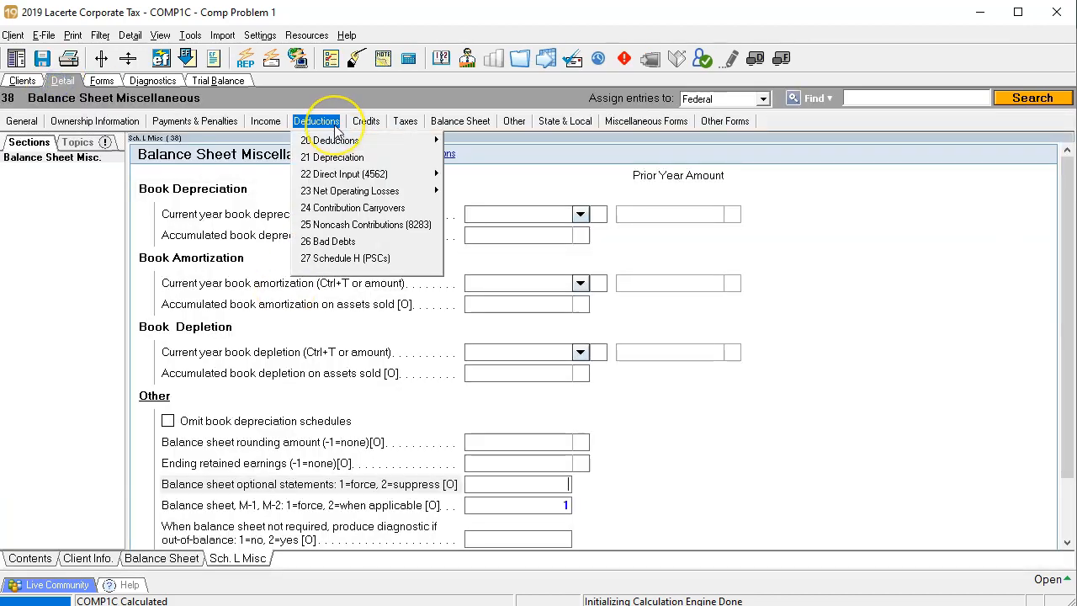
{"action": "mouse_move", "coordinate": [452, 120]}
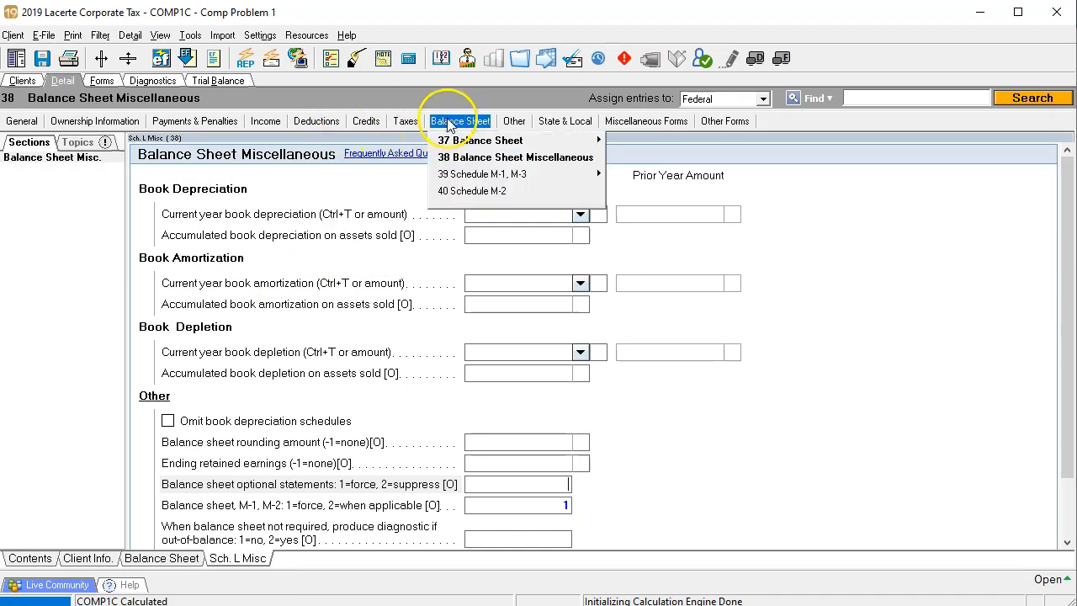
{"action": "mouse_move", "coordinate": [519, 145]}
{"action": "left_click", "coordinate": [620, 140]}
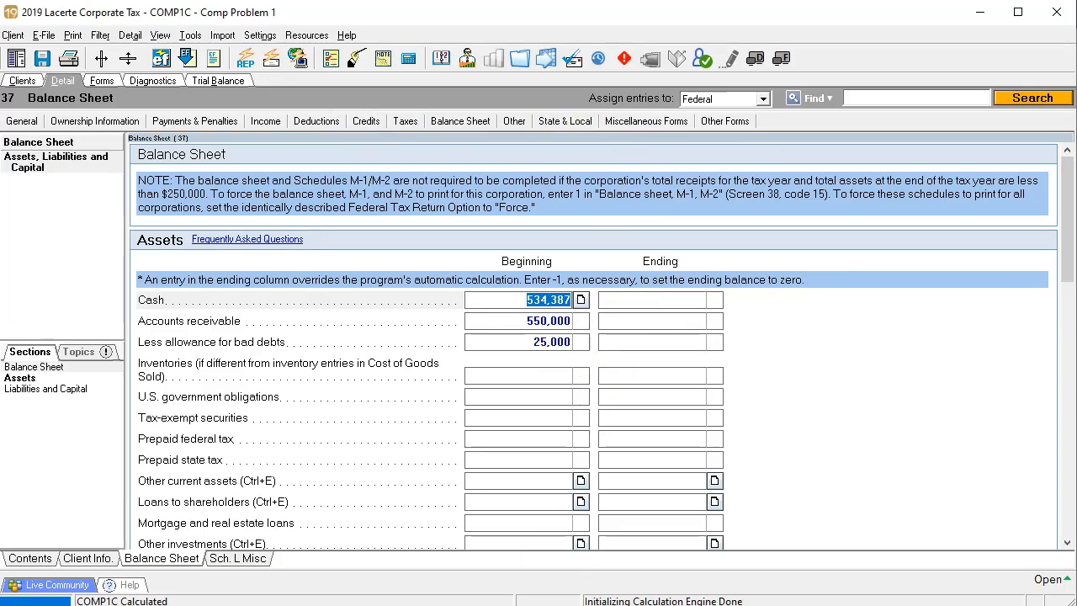
- Switch to Excel and fill the prior year Allowance for doubtful accounts cell B8 with the same light green
{"action": "key", "text": "alt+Tab"}
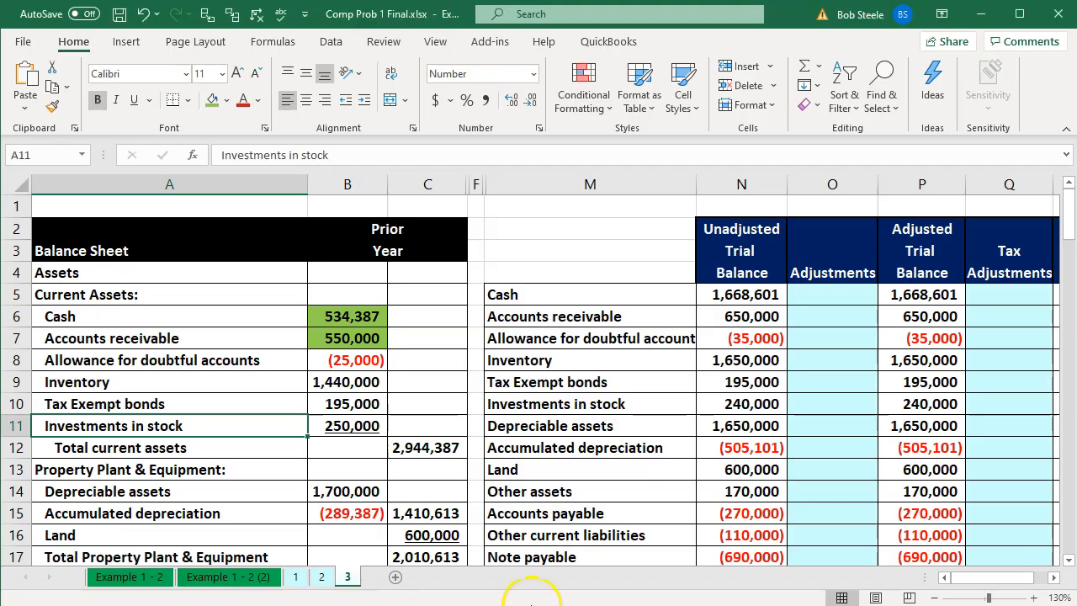
{"action": "left_click", "coordinate": [360, 361]}
{"action": "right_click", "coordinate": [360, 362]}
{"action": "left_click", "coordinate": [427, 413]}
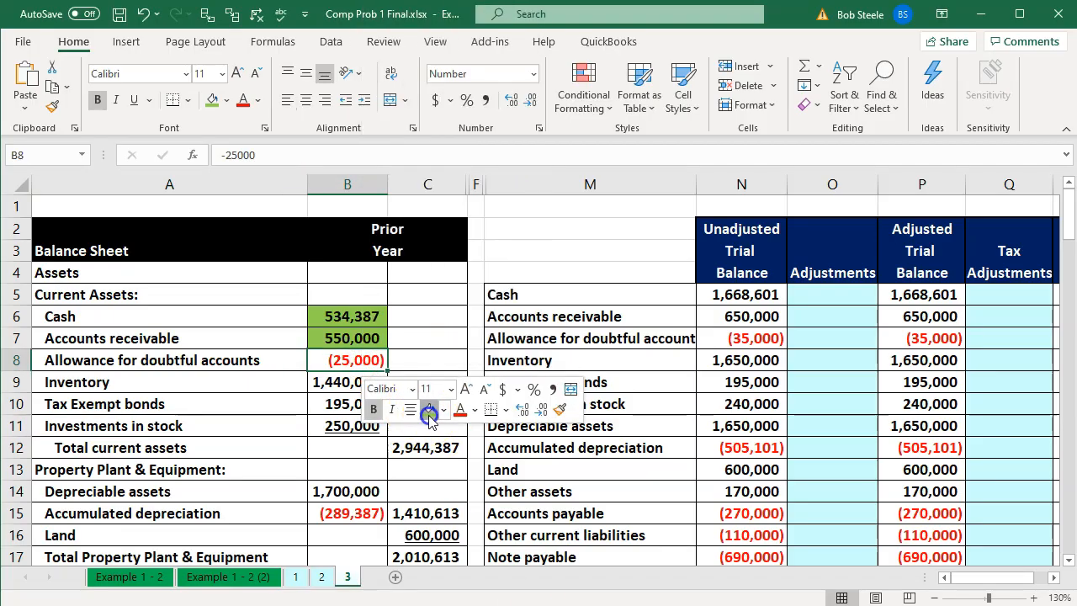
- Take the prior year inventory amount from the workbook and enter 1,440,000 as the beginning balance for Inventories in Lacerte Tax
{"action": "left_click", "coordinate": [325, 390]}
{"action": "key", "text": "alt+Tab"}
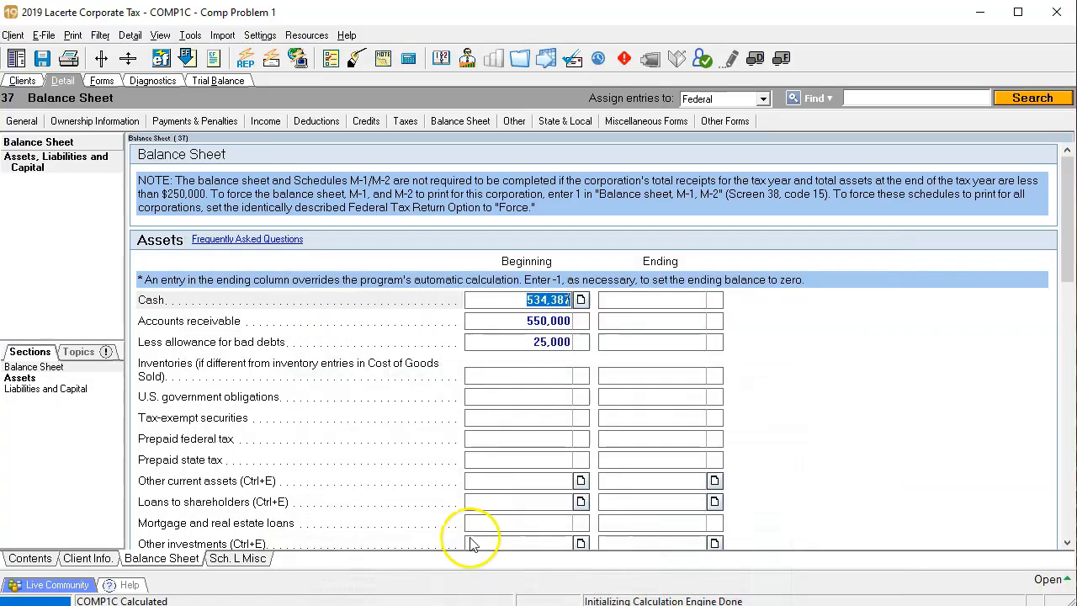
{"action": "left_click", "coordinate": [485, 376]}
{"action": "type", "text": "1"}
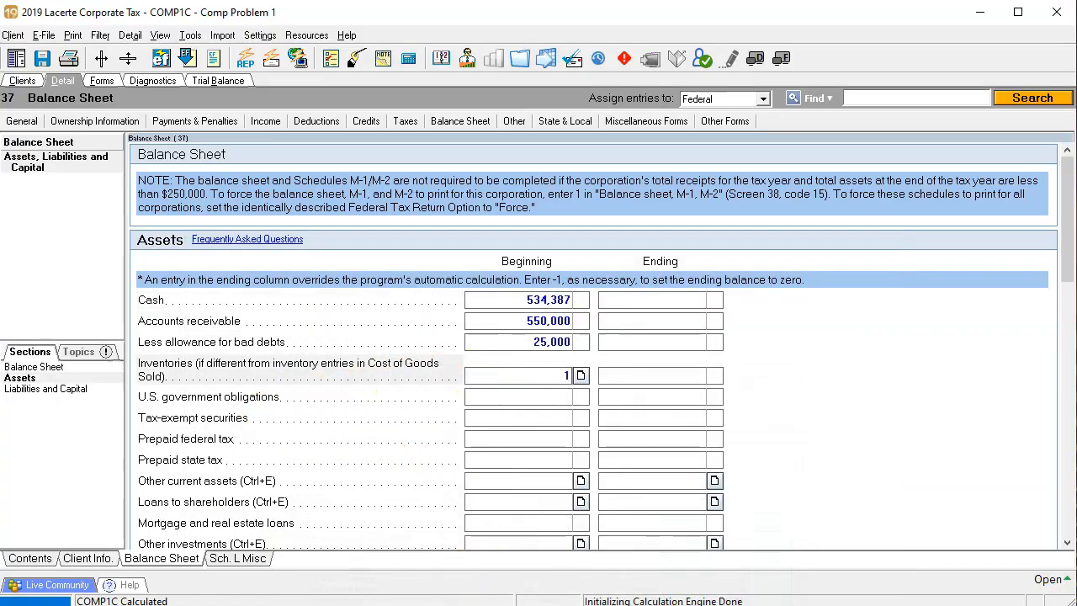
{"action": "type", "text": ",440,000"}
{"action": "key", "text": "Tab"}
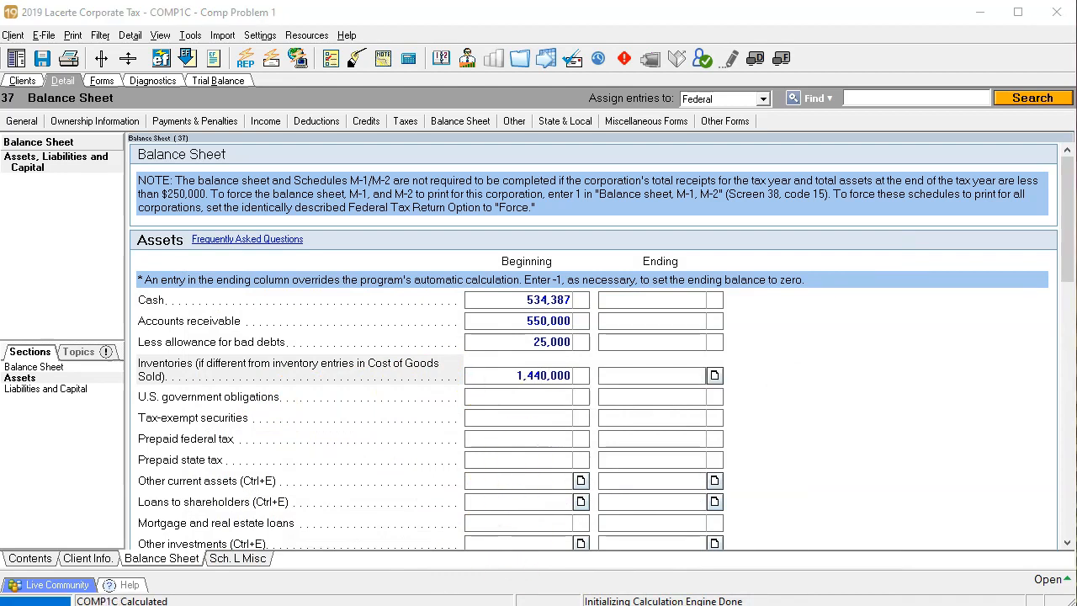
- Switch to Excel and fill the prior year Inventory cell B9 with the same light green
{"action": "key", "text": "alt+Tab"}
{"action": "left_click", "coordinate": [370, 384]}
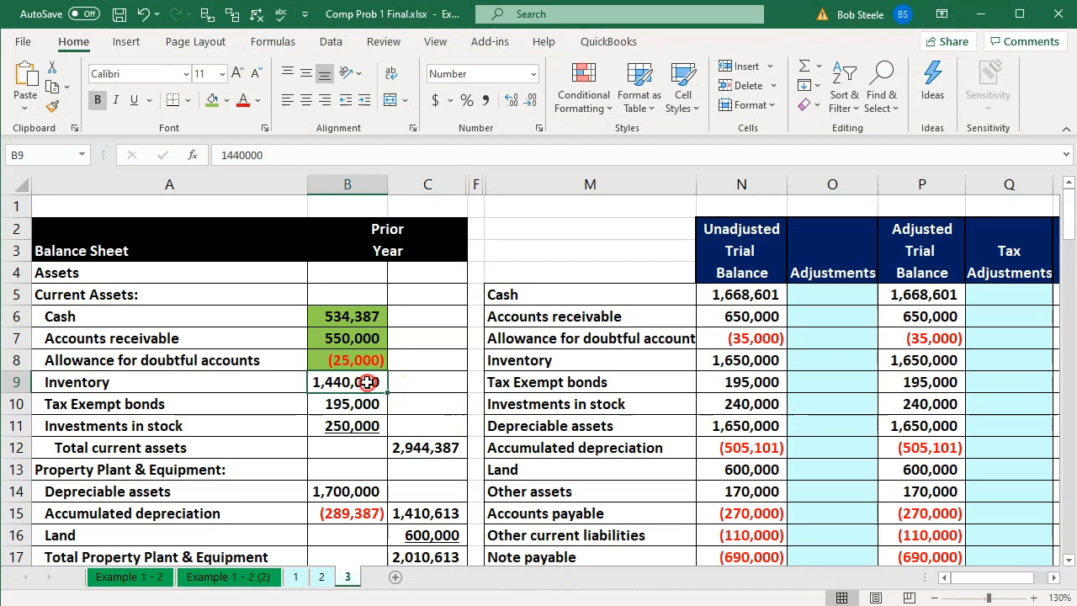
{"action": "right_click", "coordinate": [371, 384]}
{"action": "left_click", "coordinate": [435, 429]}
- Take the prior year tax exempt bonds amount from the workbook and enter 195,000 as the Tax-exempt securities beginning balance in Lacerte Tax
{"action": "left_click", "coordinate": [352, 411]}
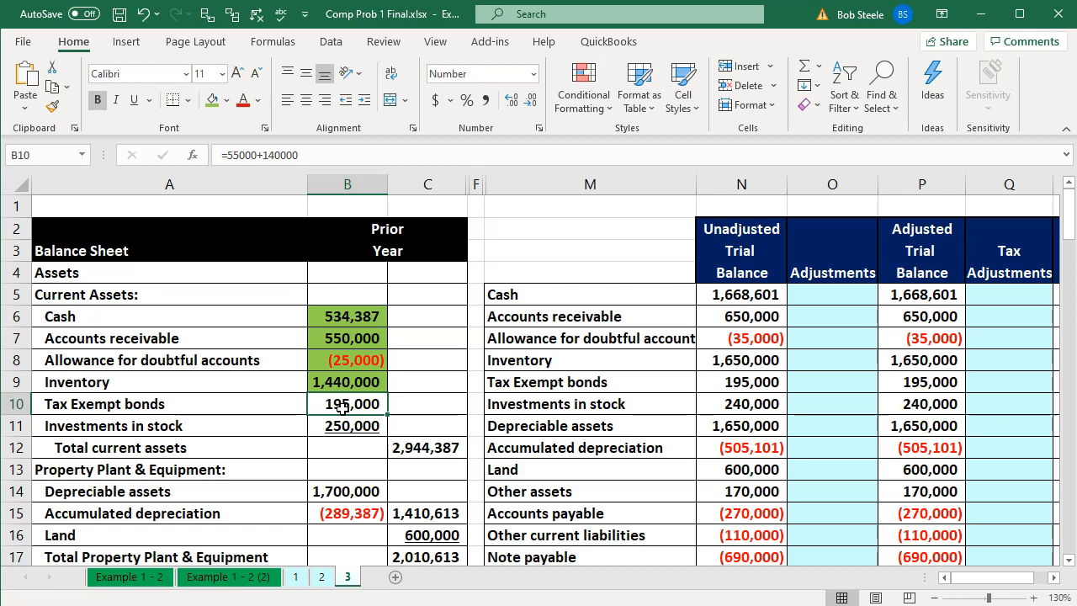
{"action": "left_click", "coordinate": [357, 436]}
{"action": "key", "text": "alt+Tab"}
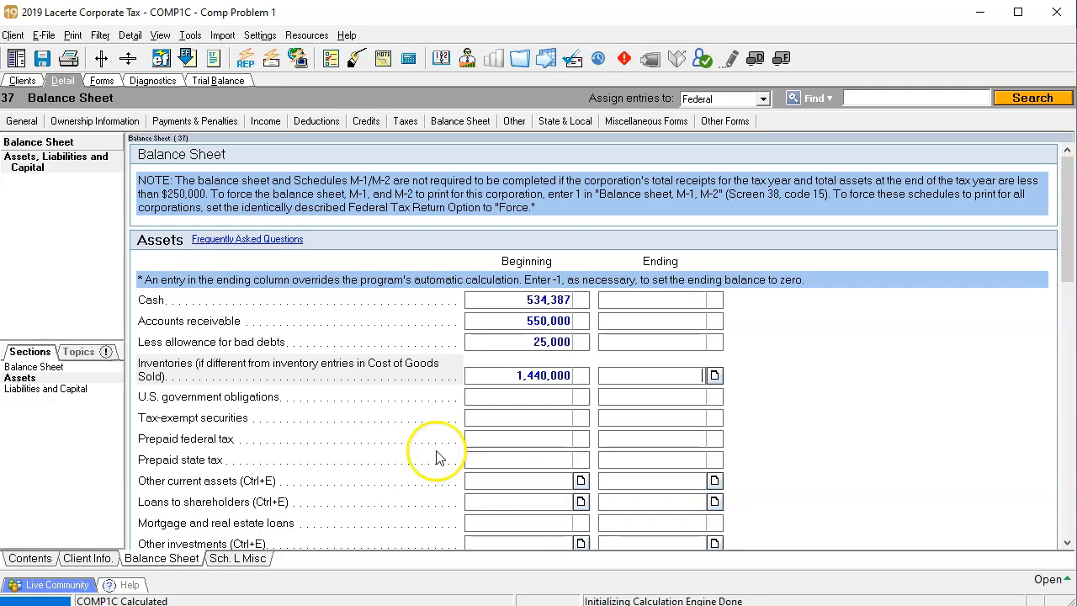
{"action": "left_click", "coordinate": [500, 418]}
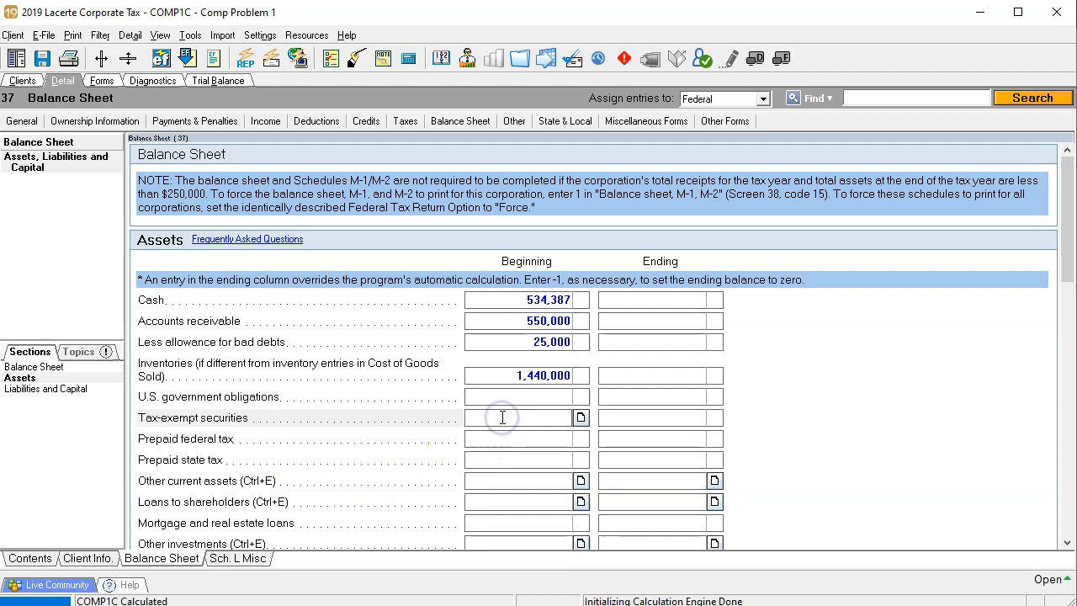
{"action": "type", "text": "195000"}
{"action": "key", "text": "Tab"}
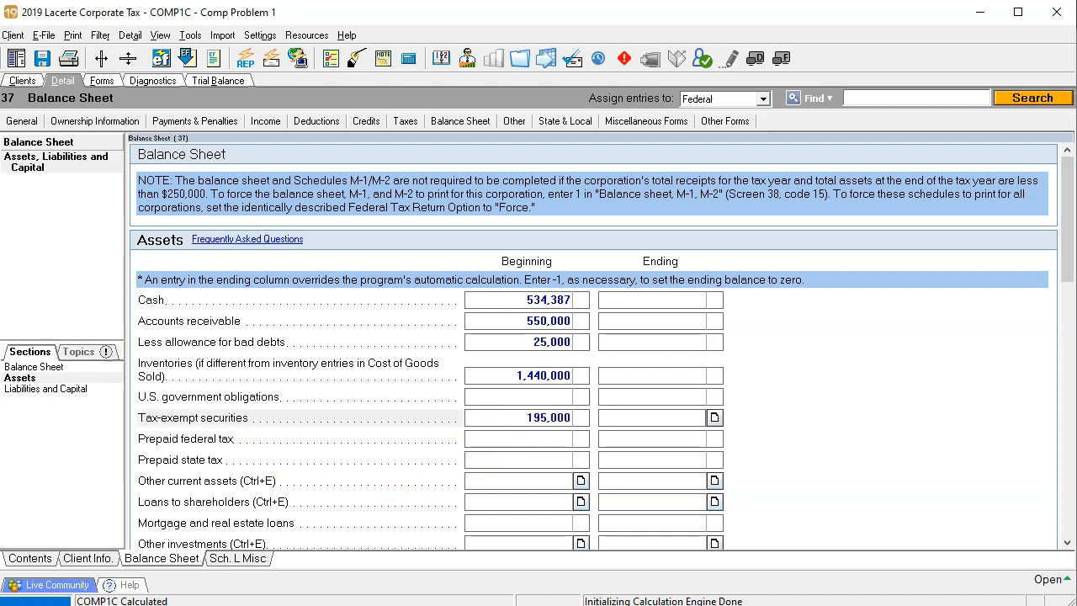
- Switch to Excel and fill the prior year Tax Exempt bonds cell B10 with the same light green
{"action": "key", "text": "alt+Tab"}
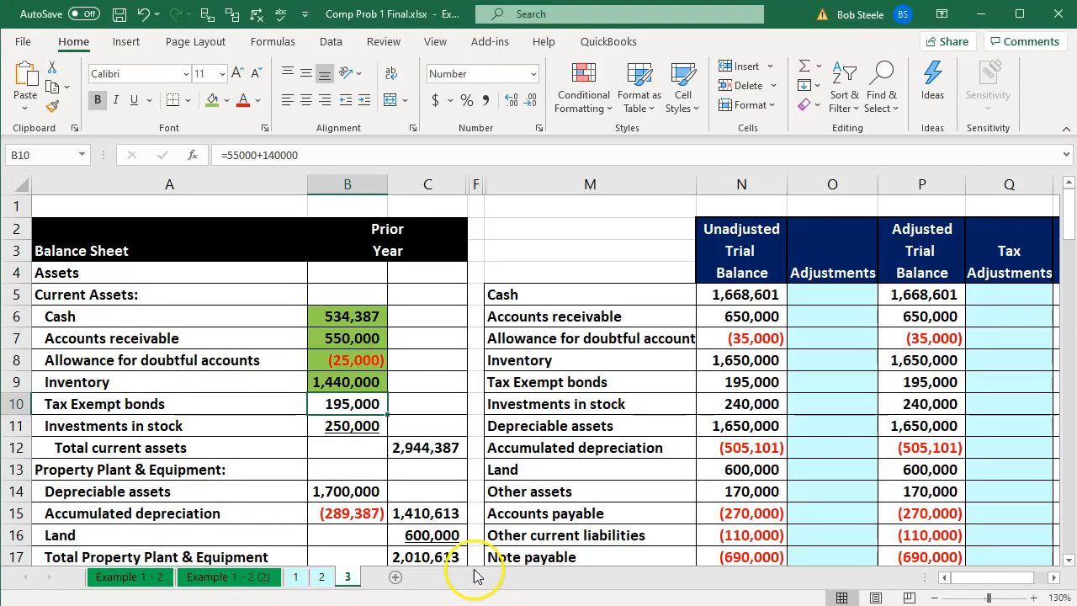
{"action": "right_click", "coordinate": [354, 404]}
{"action": "left_click", "coordinate": [424, 448]}
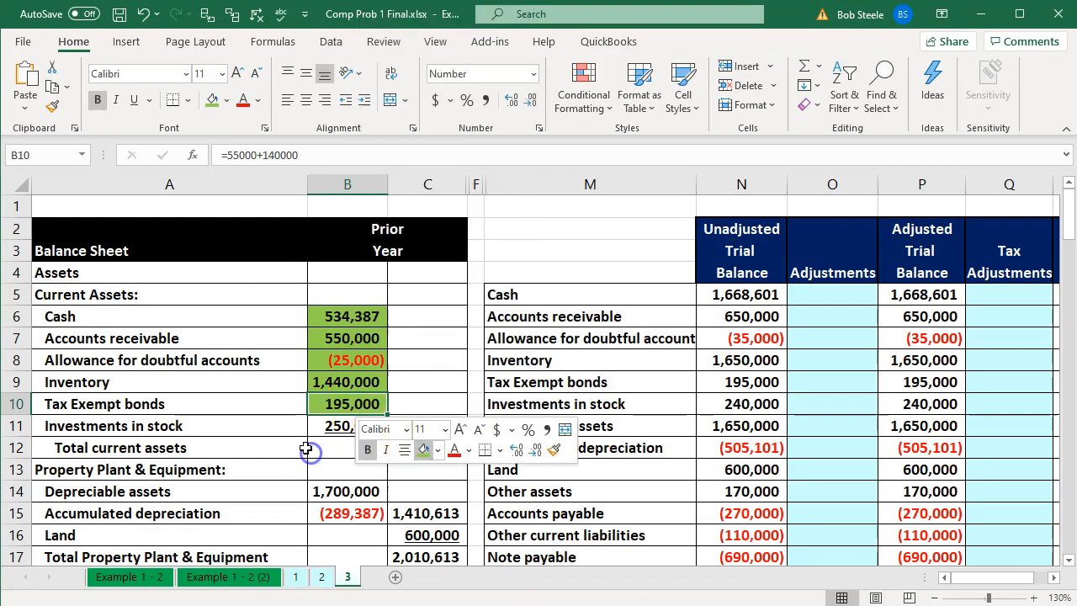
- Take the prior year investments in stock amount and add it in Lacerte Tax under Other current assets as Investments, beginning balance 250,000
{"action": "left_click", "coordinate": [326, 427]}
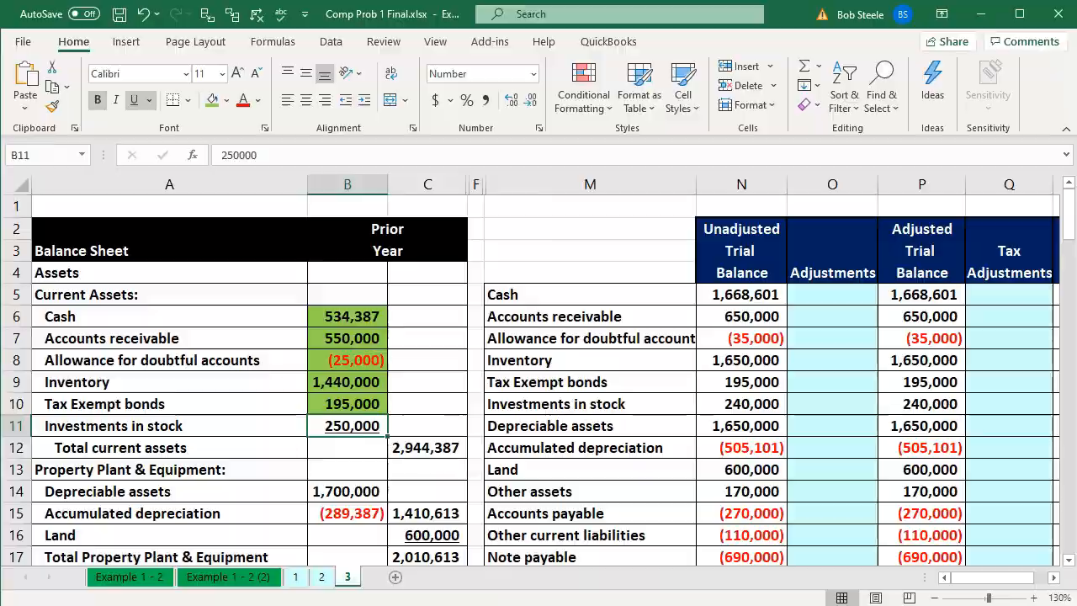
{"action": "key", "text": "alt+Tab"}
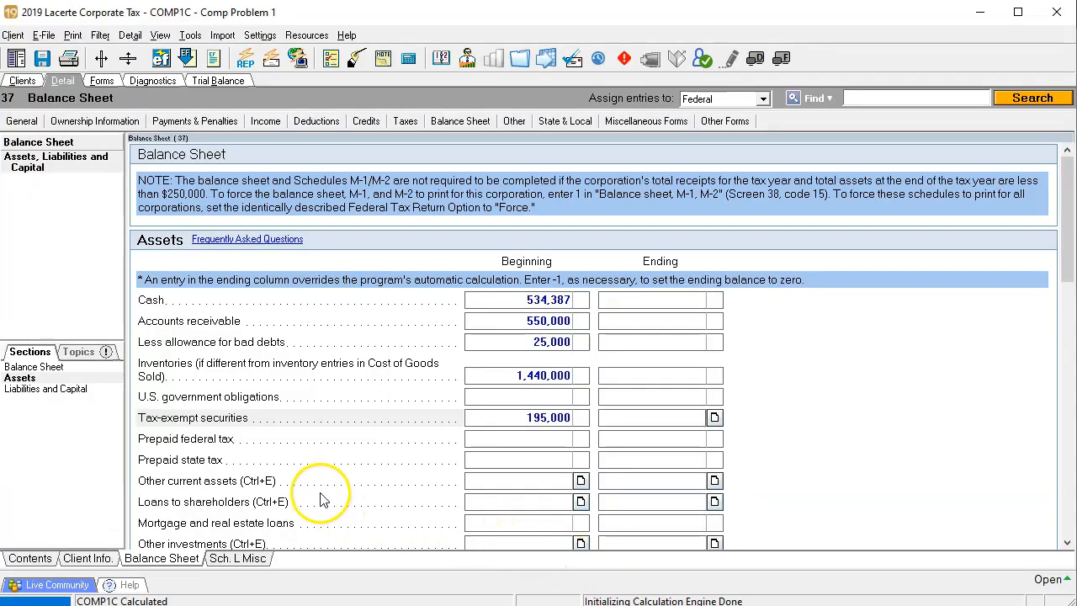
{"action": "left_click", "coordinate": [581, 481]}
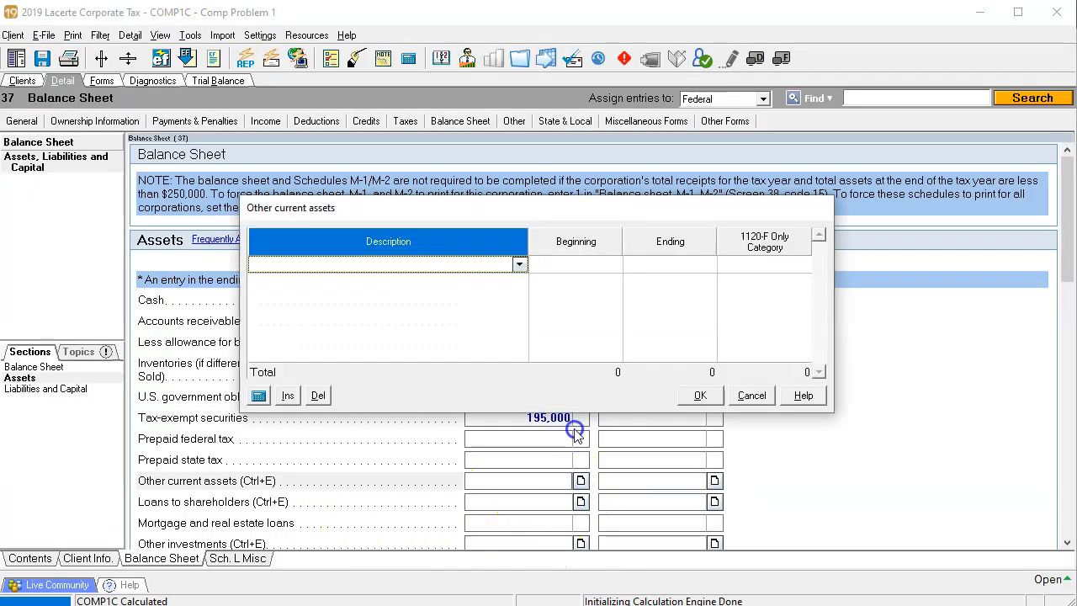
{"action": "type", "text": "Investments"}
{"action": "key", "text": "Tab"}
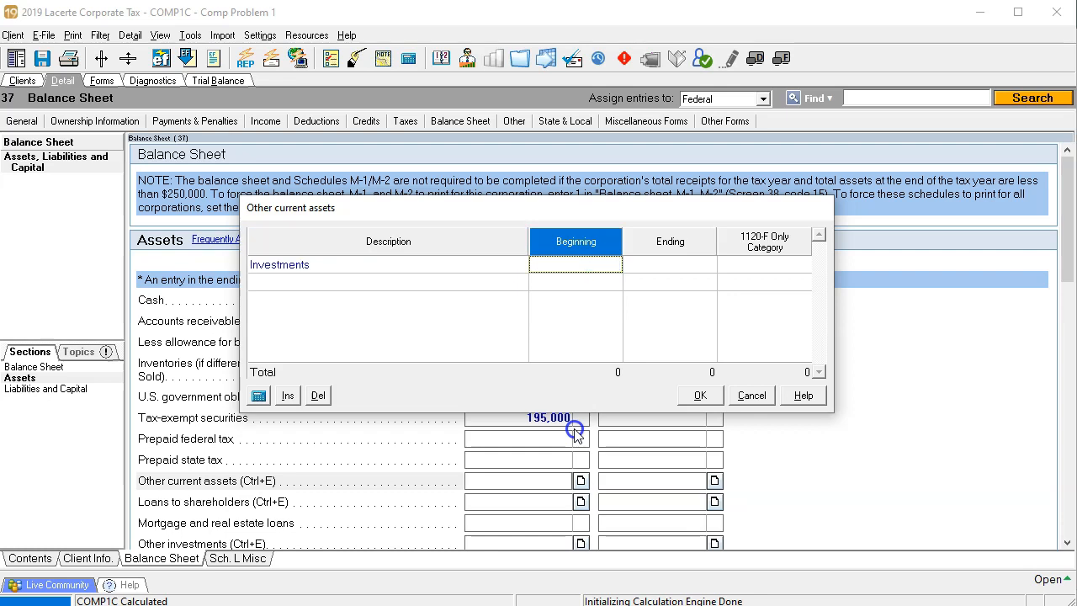
{"action": "type", "text": "250000"}
{"action": "key", "text": "Tab"}
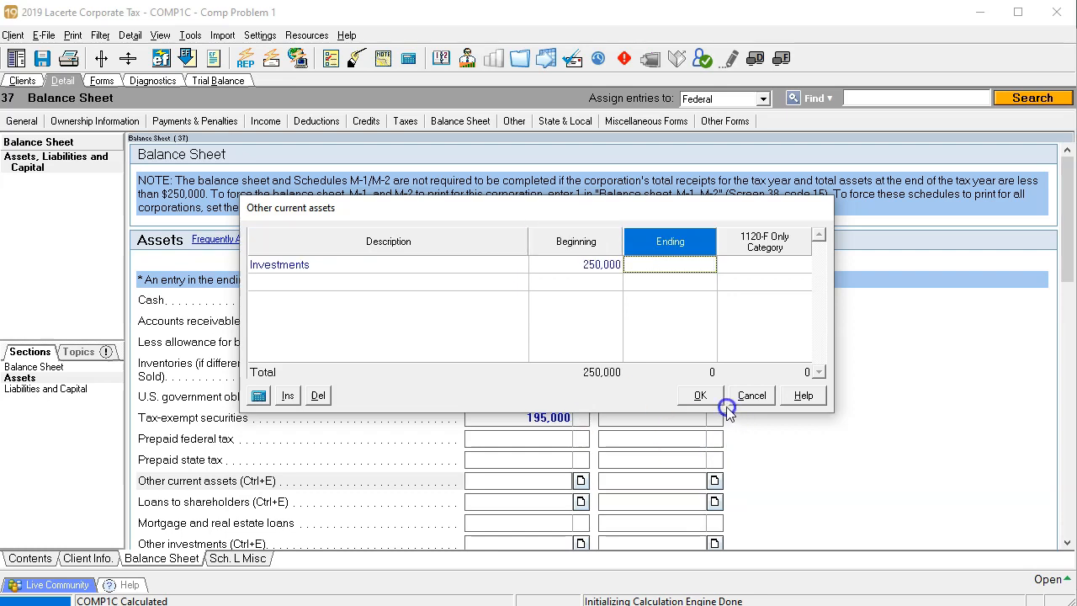
{"action": "left_click", "coordinate": [699, 395]}
- Switch to Excel and fill the prior year Investments in stock cell B11 with the same light green
{"action": "key", "text": "alt+Tab"}
{"action": "right_click", "coordinate": [340, 426]}
{"action": "left_click", "coordinate": [409, 474]}
- Take the prior year depreciable assets amount and enter 1,700,000 as the beginning balance for Buildings and other depreciable assets in Lacerte Tax
{"action": "left_click", "coordinate": [284, 510]}
{"action": "scroll", "coordinate": [284, 510], "scroll_direction": "down", "scroll_amount": 1}
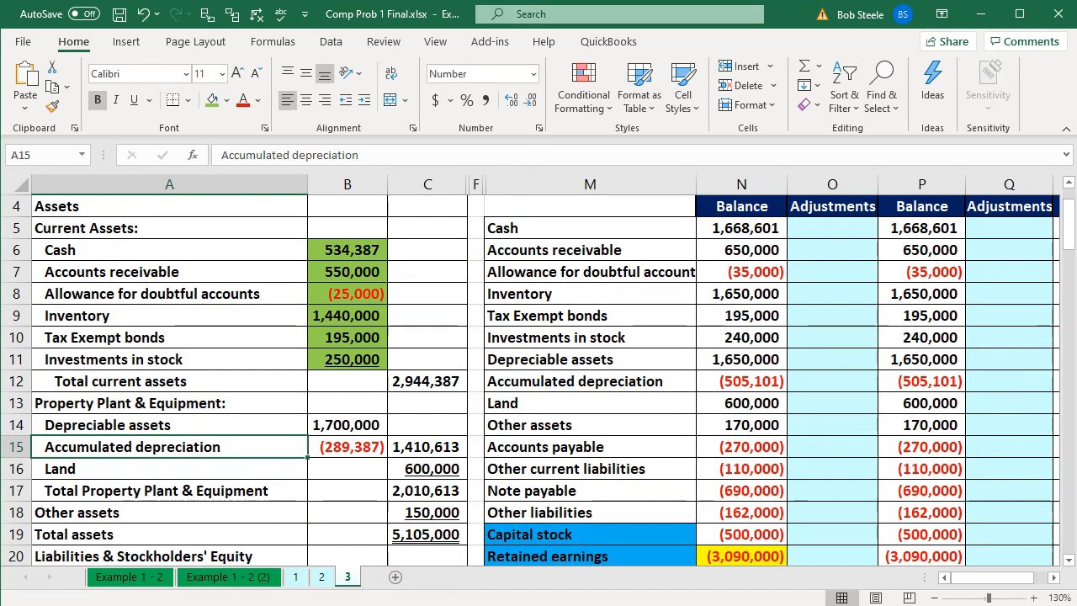
{"action": "key", "text": "alt+Tab"}
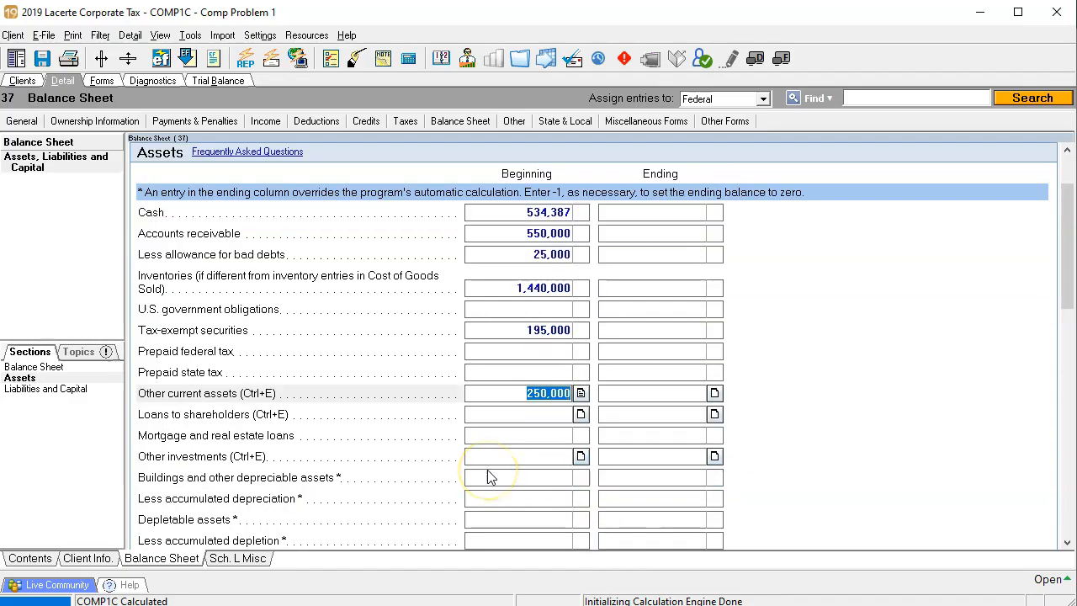
{"action": "scroll", "coordinate": [488, 474], "scroll_direction": "down", "scroll_amount": 1}
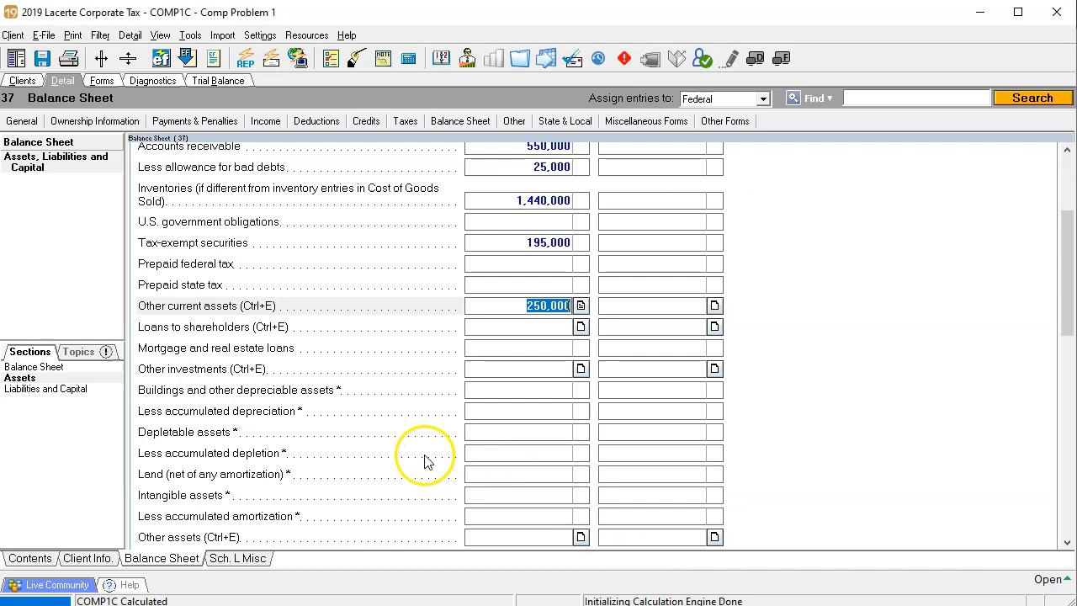
{"action": "left_click", "coordinate": [495, 394]}
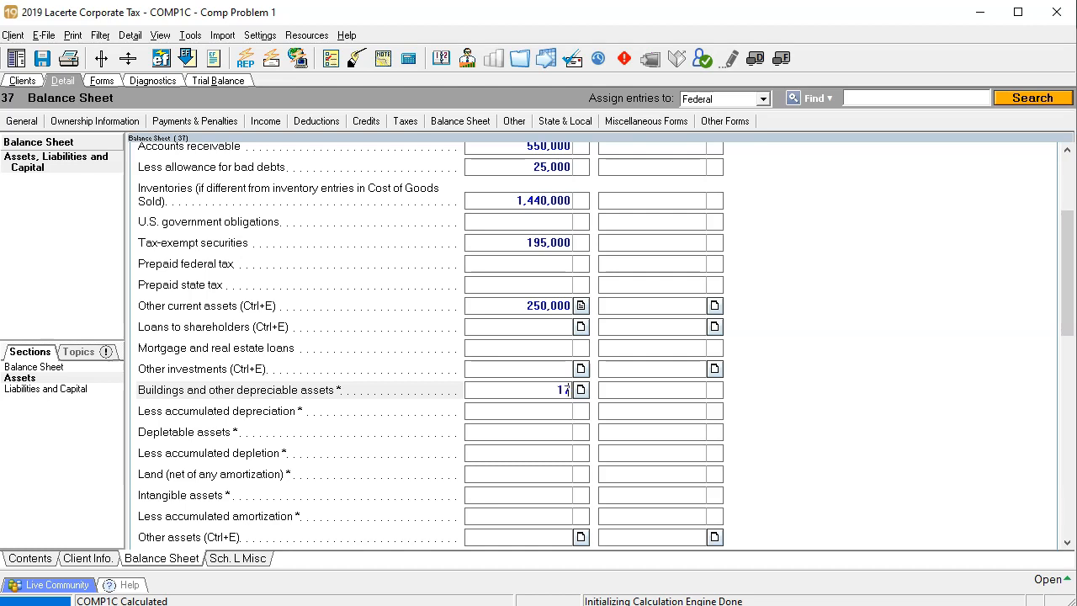
{"action": "type", "text": "000"}
{"action": "key", "text": "Return"}
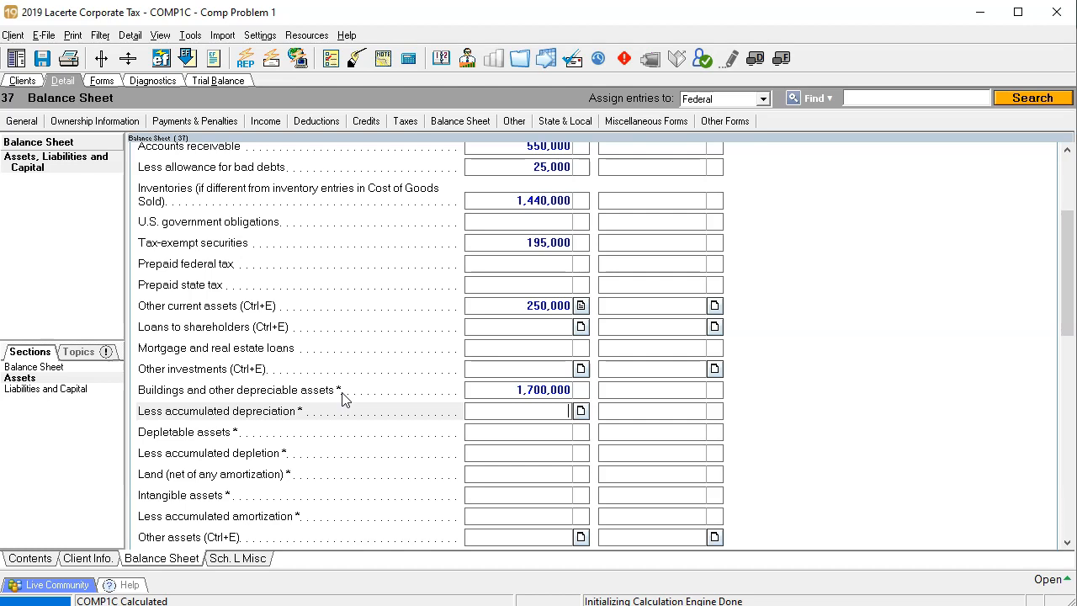
- Switch to Excel, fill the prior year Depreciable assets cell B14 with the same light green, and return to Lacerte Tax
{"action": "left_click", "coordinate": [478, 605]}
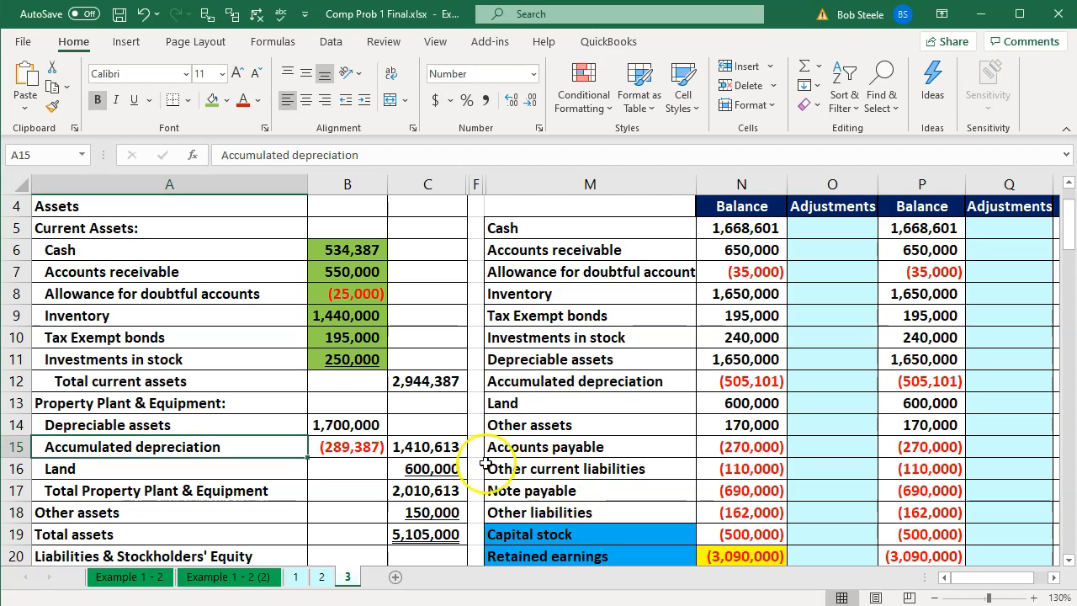
{"action": "left_click", "coordinate": [349, 426]}
{"action": "right_click", "coordinate": [350, 424]}
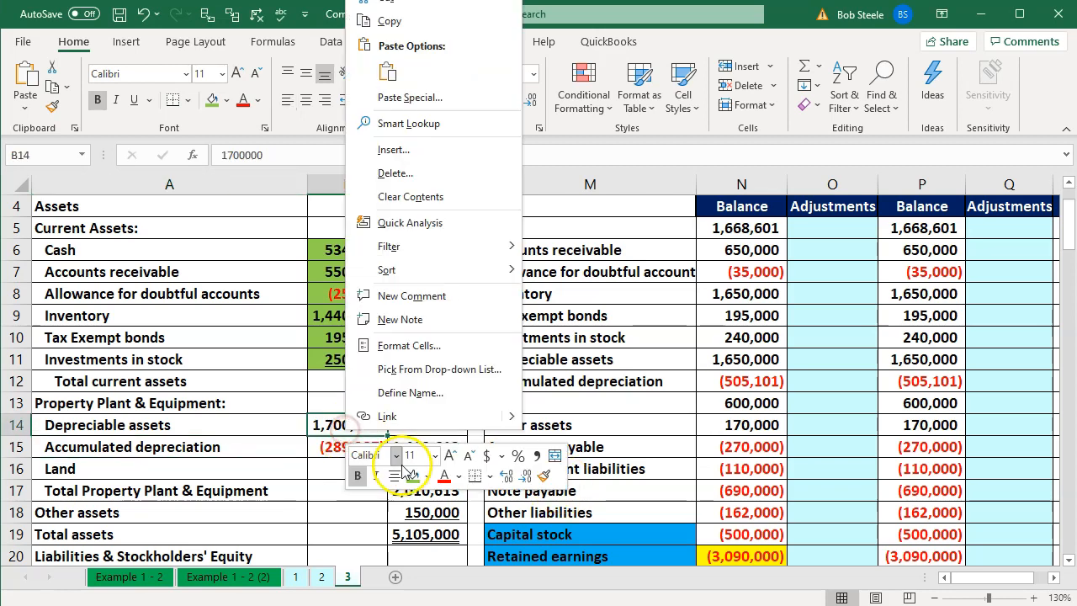
{"action": "key", "text": "Escape"}
{"action": "left_click", "coordinate": [336, 451]}
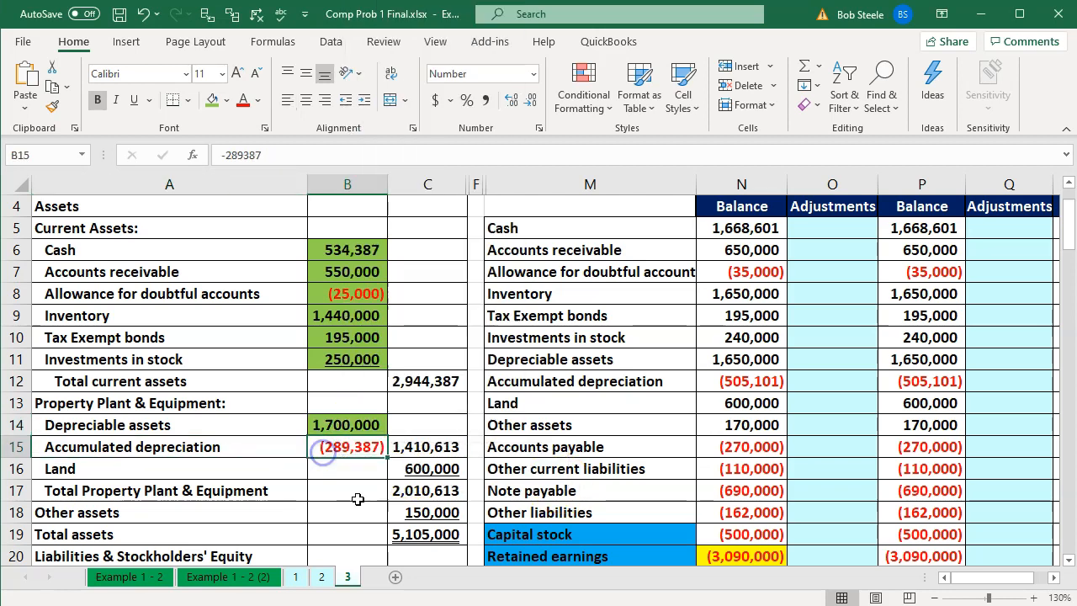
{"action": "left_click", "coordinate": [665, 604]}
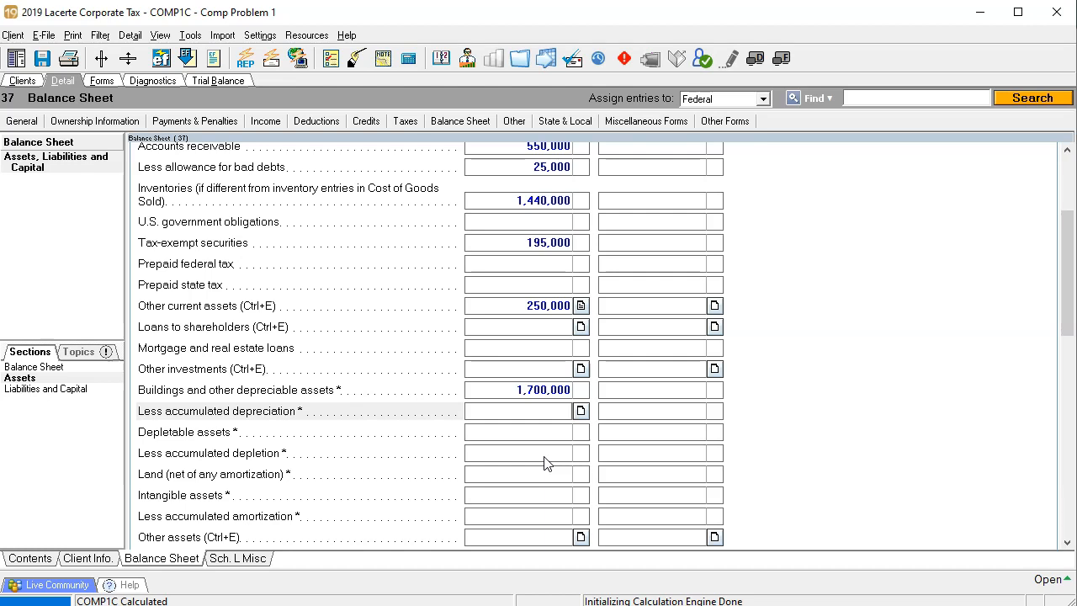
- Enter 289,387 as the beginning balance for Less accumulated depreciation and check it on Form 1120 Schedule L
{"action": "type", "text": "387"}
{"action": "key", "text": "Tab"}
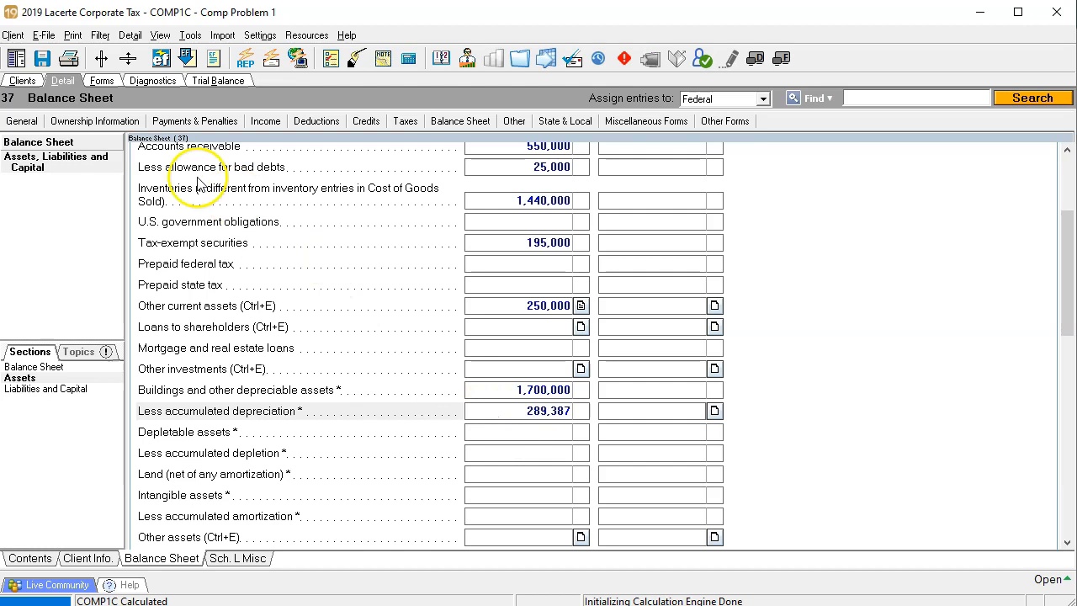
{"action": "left_click", "coordinate": [102, 81]}
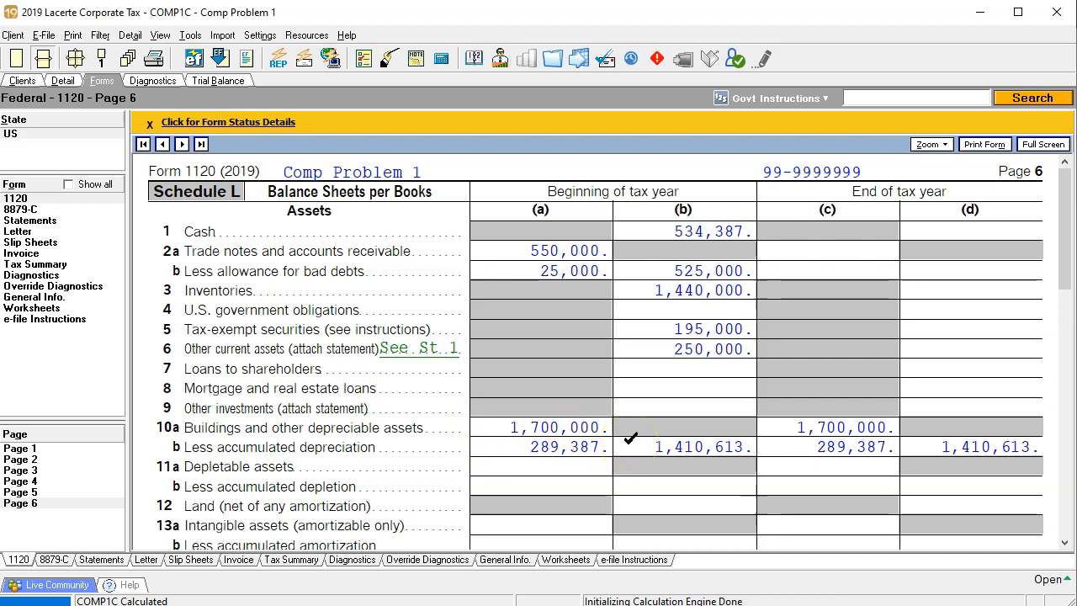
{"action": "left_click", "coordinate": [61, 80]}
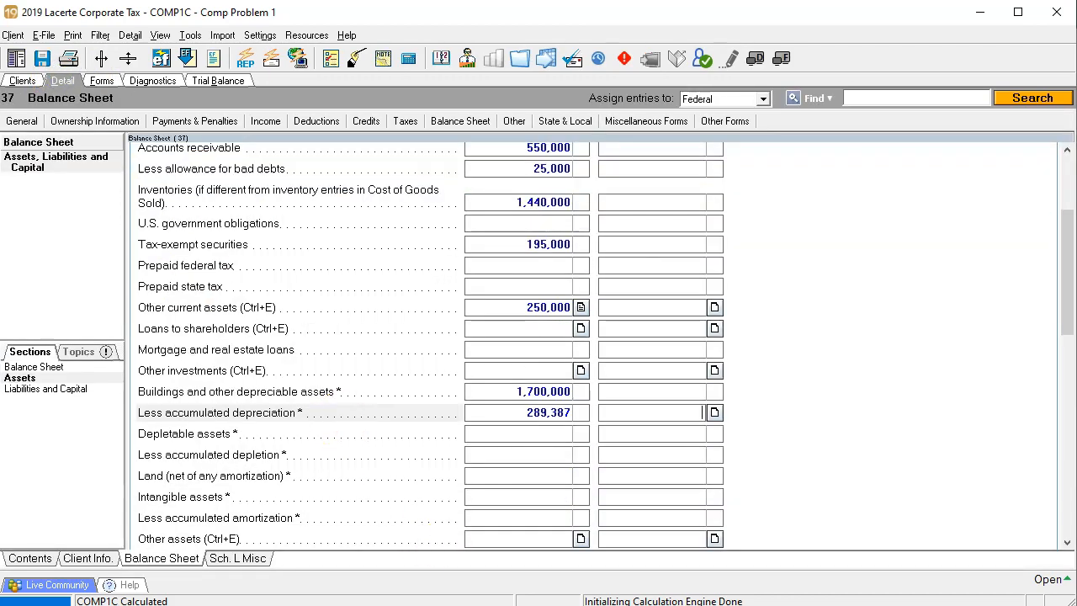
- Switch to Excel and fill the prior year Accumulated depreciation cell B15 with the same light green
{"action": "key", "text": "alt+Tab"}
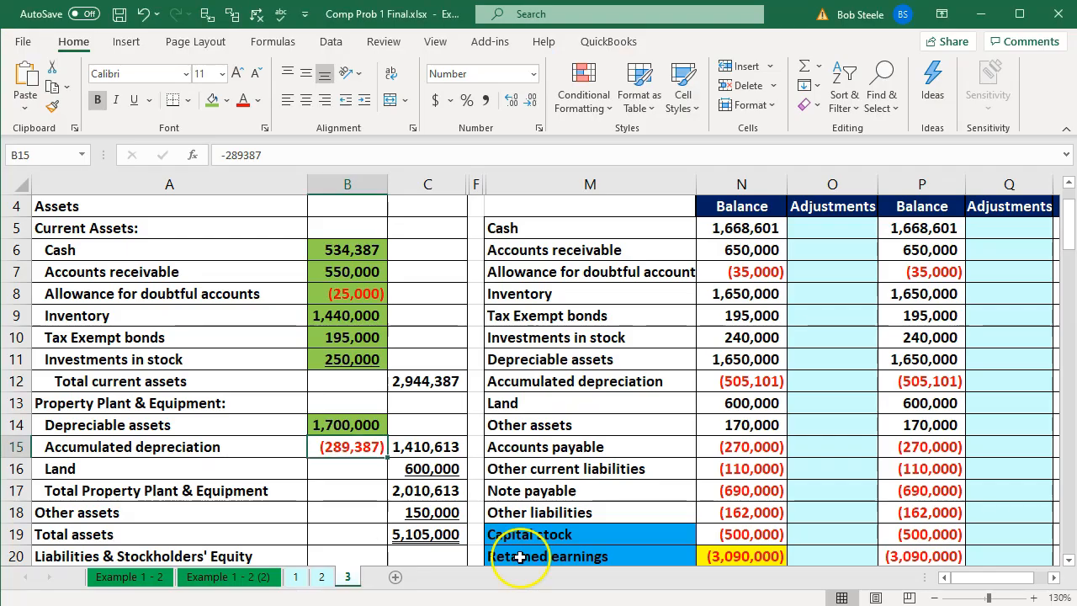
{"action": "right_click", "coordinate": [364, 446]}
{"action": "left_click", "coordinate": [432, 490]}
{"action": "left_click", "coordinate": [326, 494]}
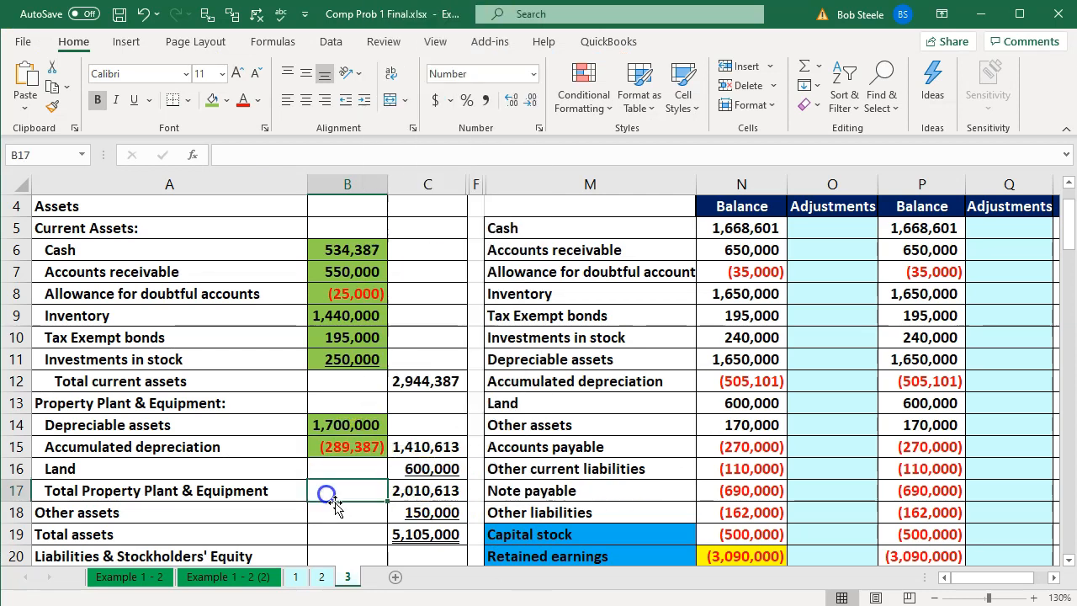
- Take the prior year Land amount, enter 600,000 as its beginning balance in Lacerte Tax, and bring up Schedule L
{"action": "left_click", "coordinate": [448, 469]}
{"action": "key", "text": "alt+Tab"}
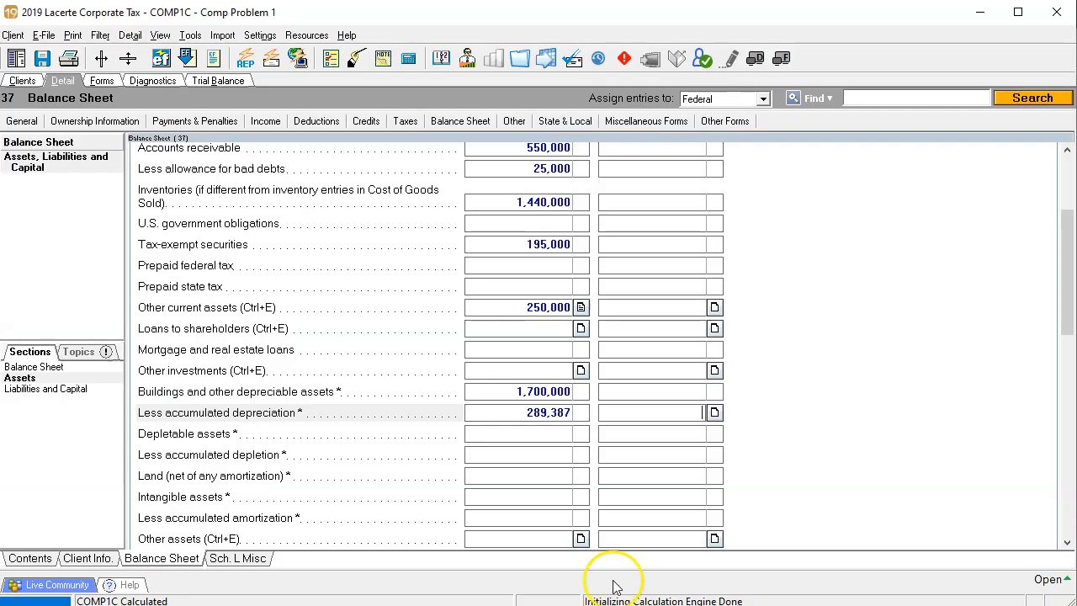
{"action": "left_click", "coordinate": [479, 480]}
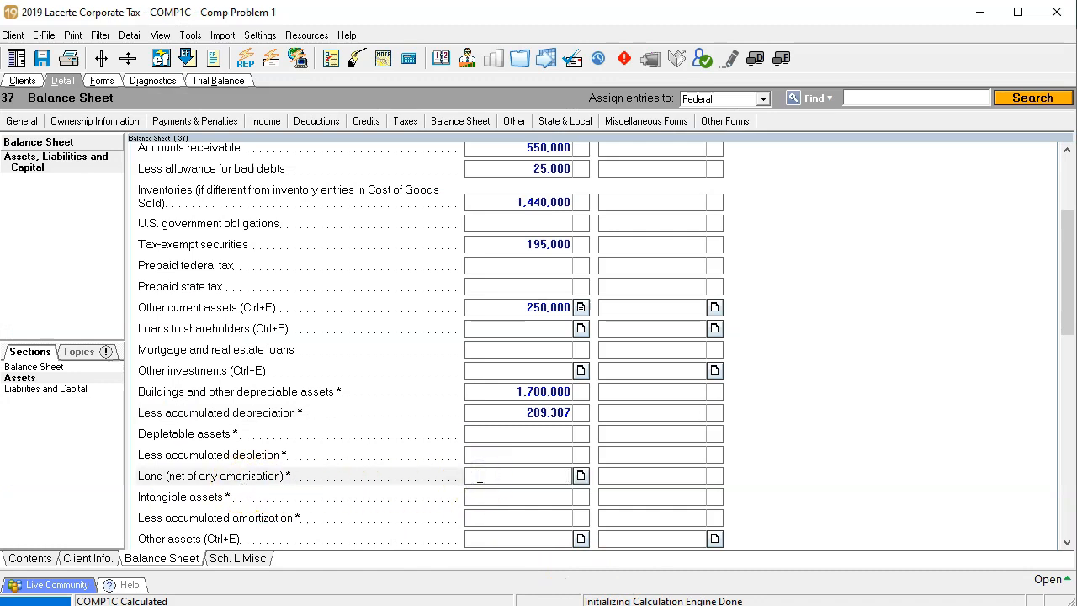
{"action": "key", "text": "Tab"}
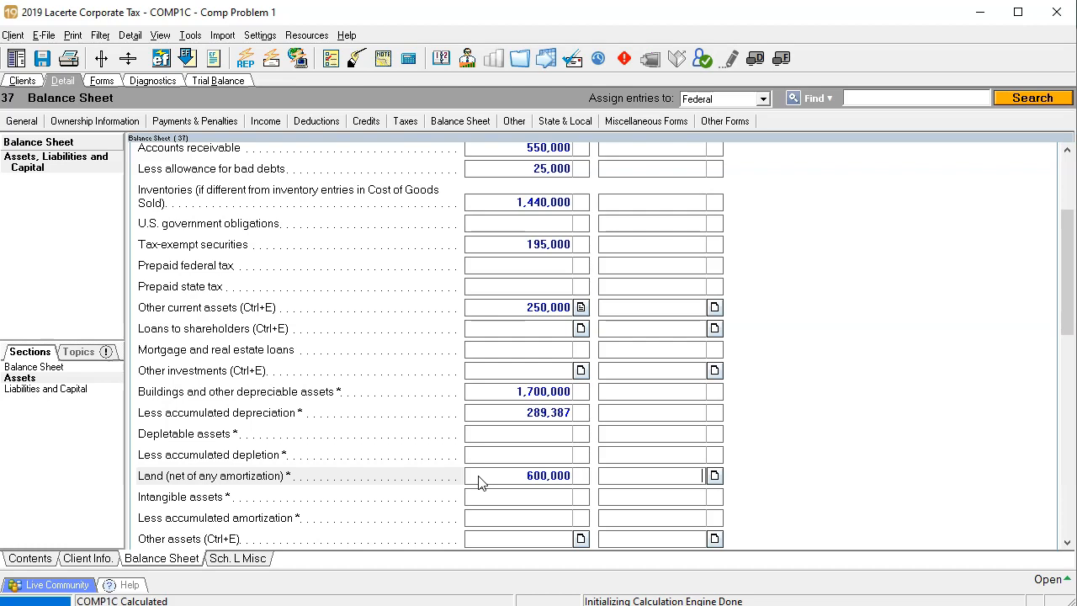
{"action": "left_click", "coordinate": [101, 80]}
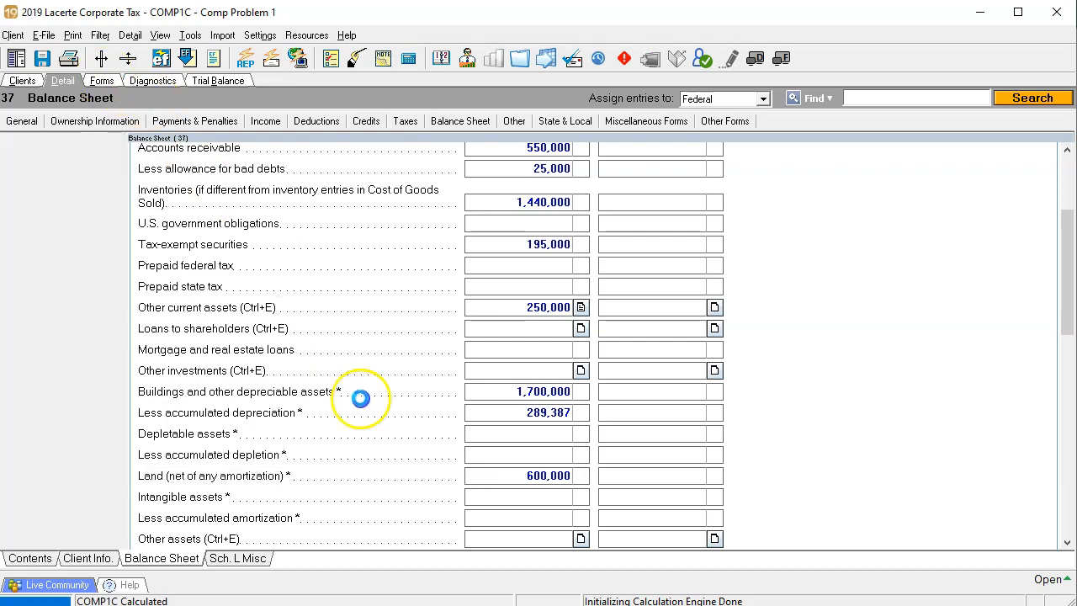
- Switch to Excel and fill the prior year Land cell C16 with the same light green
{"action": "key", "text": "alt+Tab"}
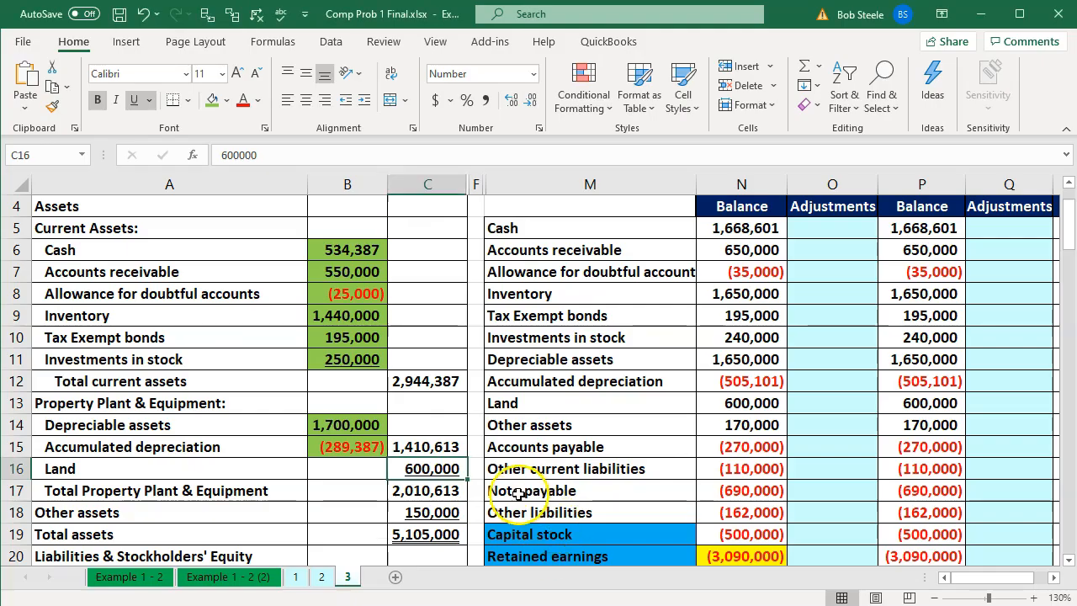
{"action": "right_click", "coordinate": [439, 472]}
{"action": "left_click", "coordinate": [507, 519]}
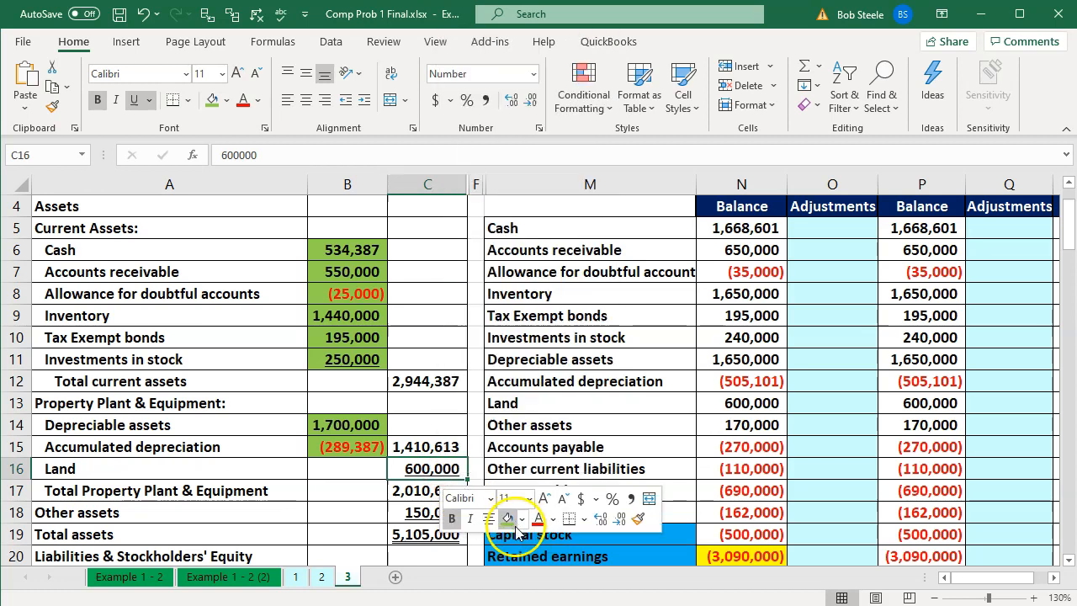
{"action": "left_click", "coordinate": [318, 493]}
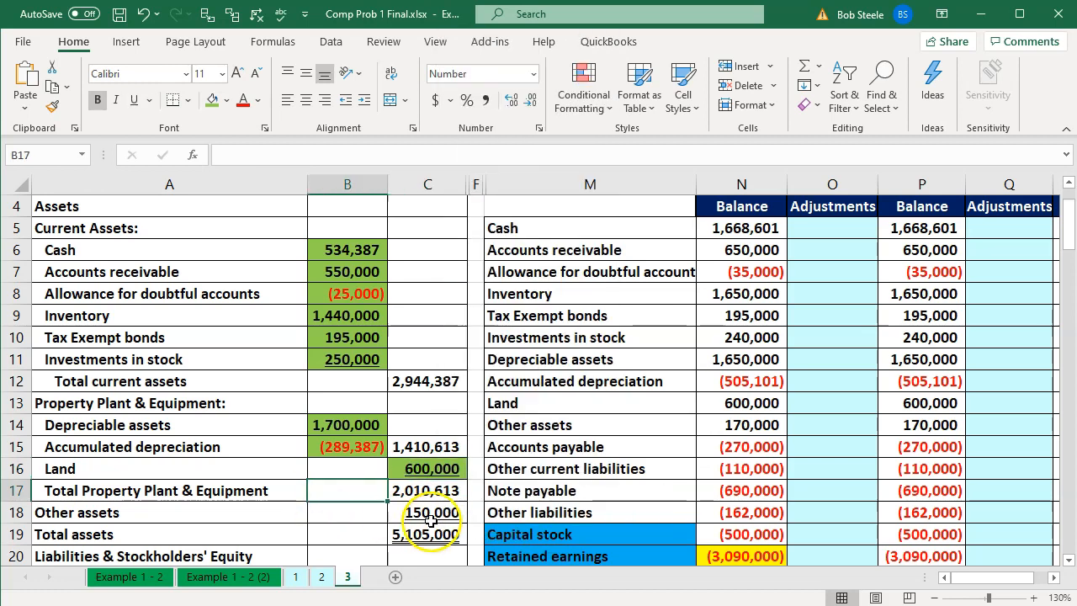
- Take the prior year other assets amount and add it in Lacerte Tax under Other assets as Other Assets, beginning balance 150,000
{"action": "left_click", "coordinate": [431, 515]}
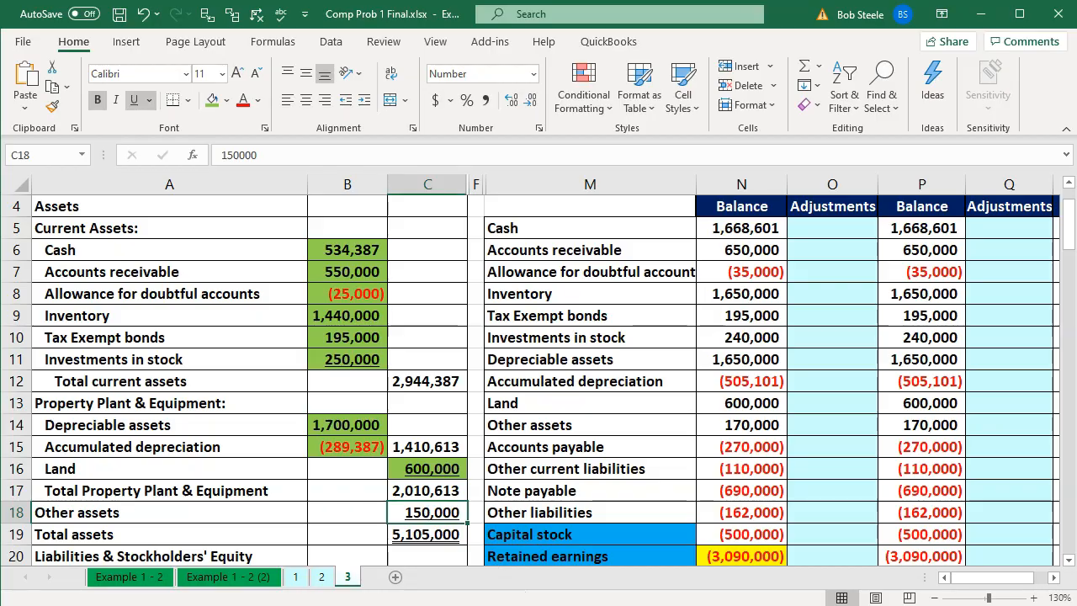
{"action": "key", "text": "alt+Tab"}
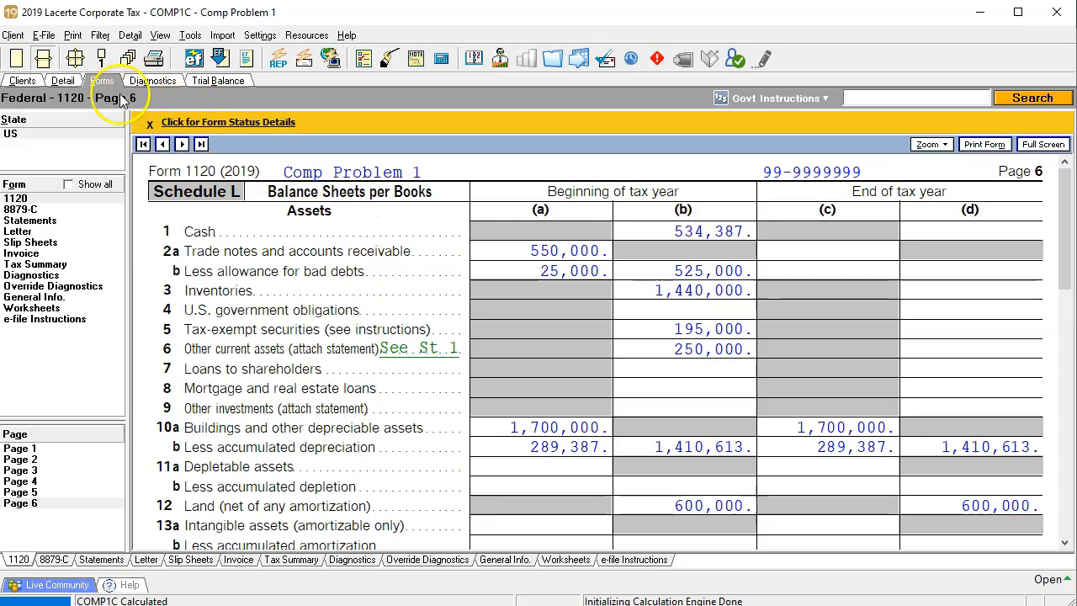
{"action": "left_click", "coordinate": [63, 81]}
{"action": "scroll", "coordinate": [311, 412], "scroll_direction": "down", "scroll_amount": 3}
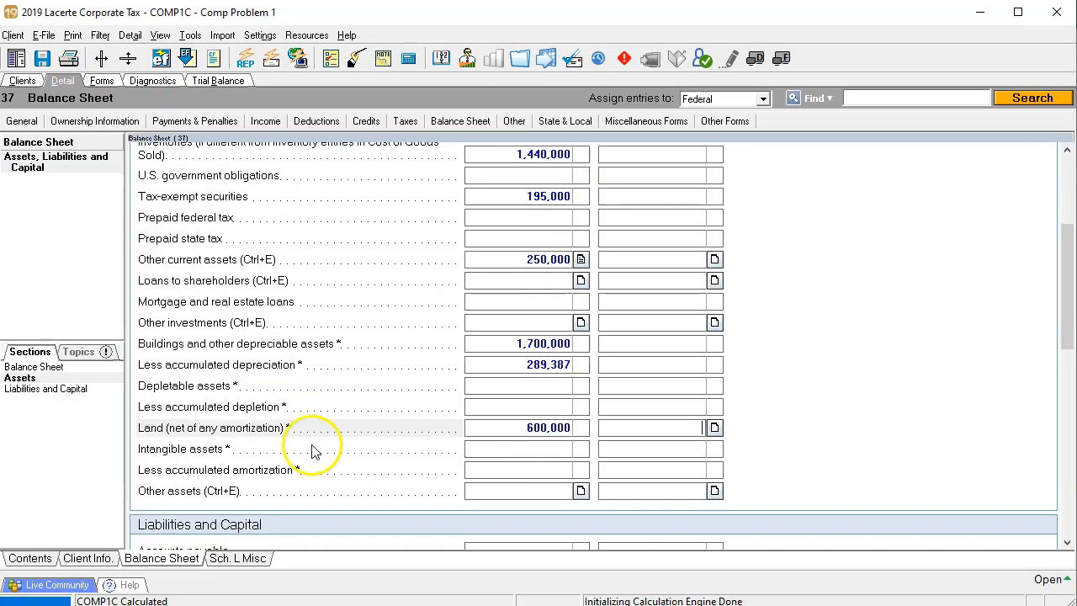
{"action": "left_click", "coordinate": [580, 491]}
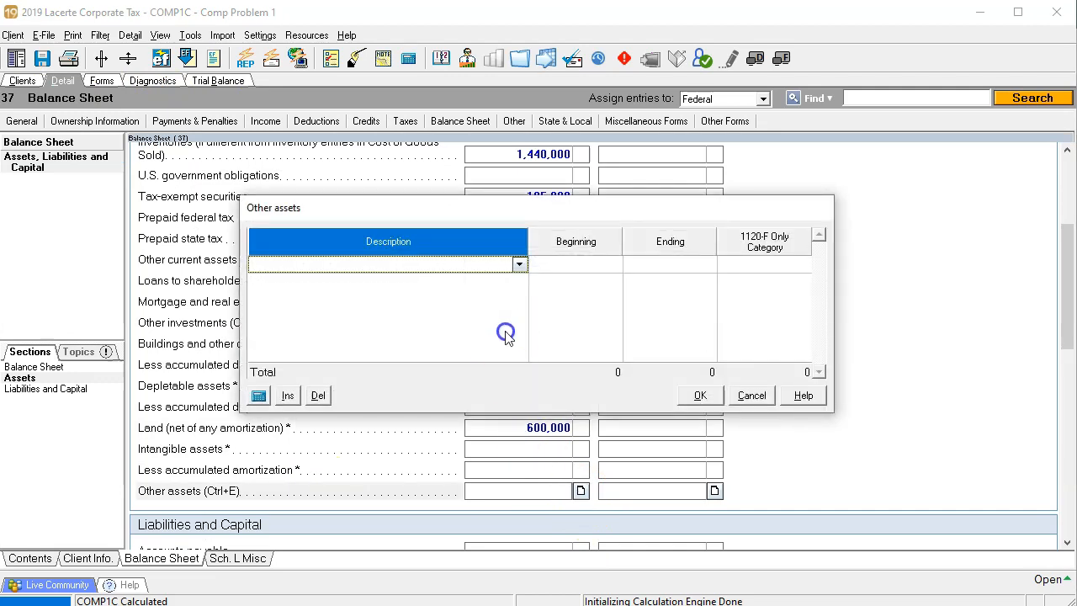
{"action": "type", "text": "Other Assets"}
{"action": "key", "text": "Tab"}
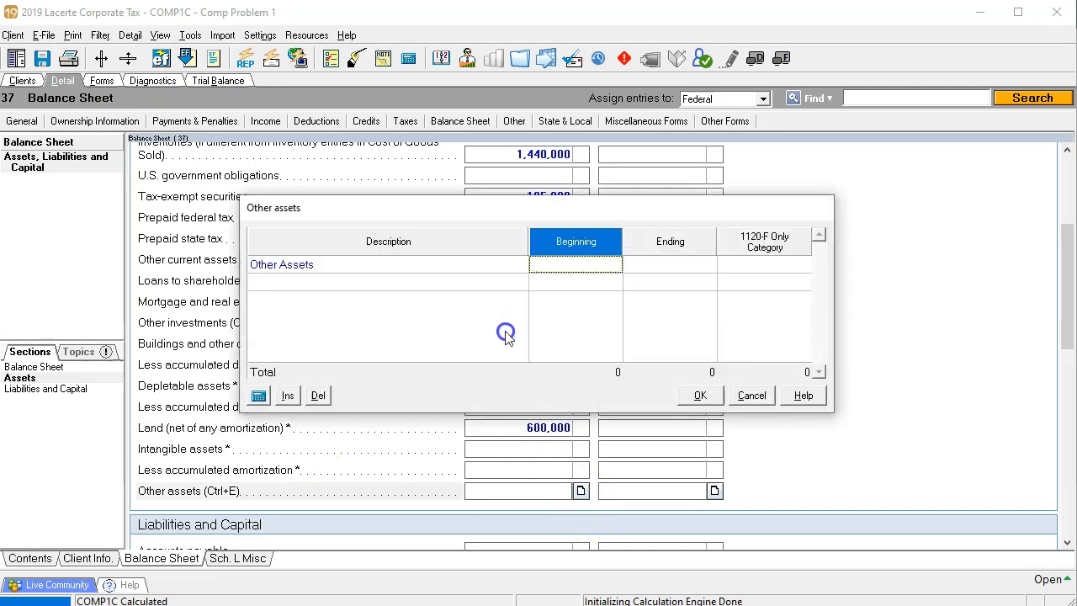
{"action": "key", "text": "alt+Tab"}
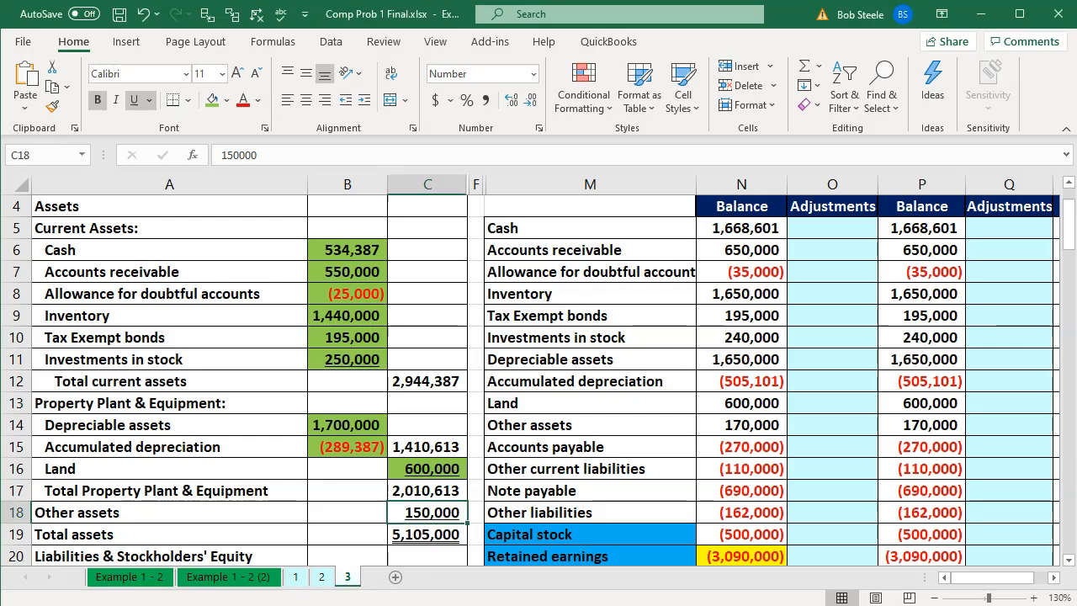
{"action": "key", "text": "alt+Tab"}
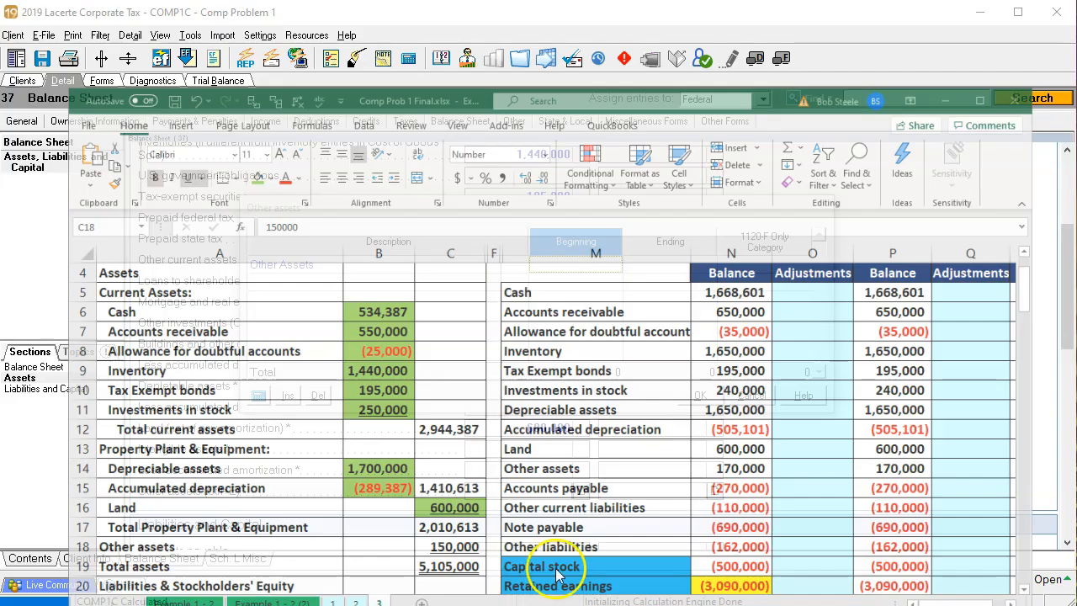
{"action": "type", "text": "150000"}
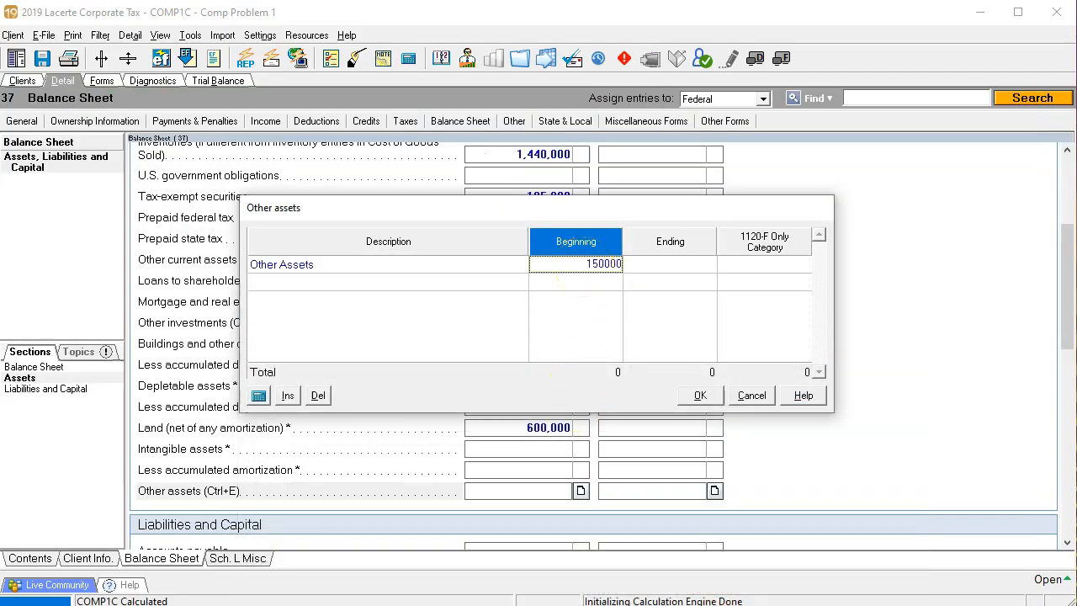
{"action": "key", "text": "Tab"}
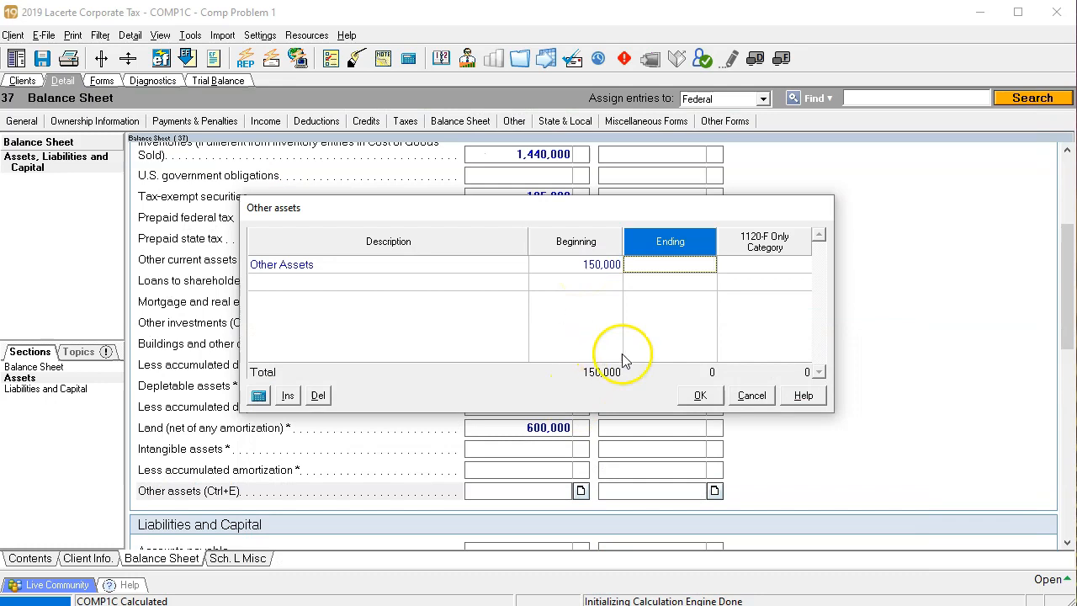
{"action": "left_click", "coordinate": [687, 404]}
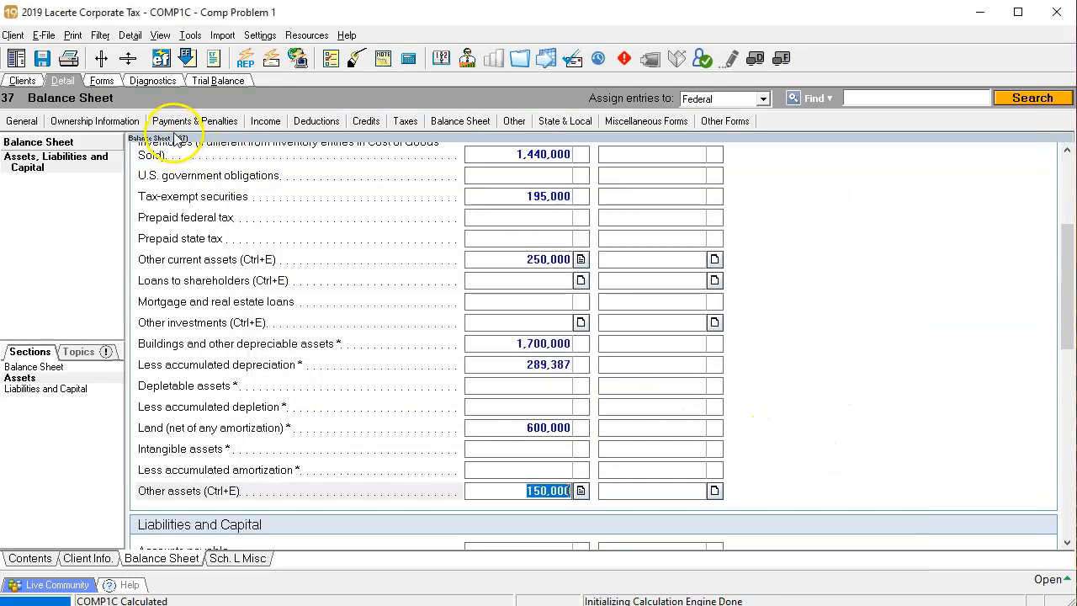
- Compare beginning total assets on Form 1120 Schedule L with the Excel balance sheet's Total assets and its subtotals
{"action": "left_click", "coordinate": [102, 80]}
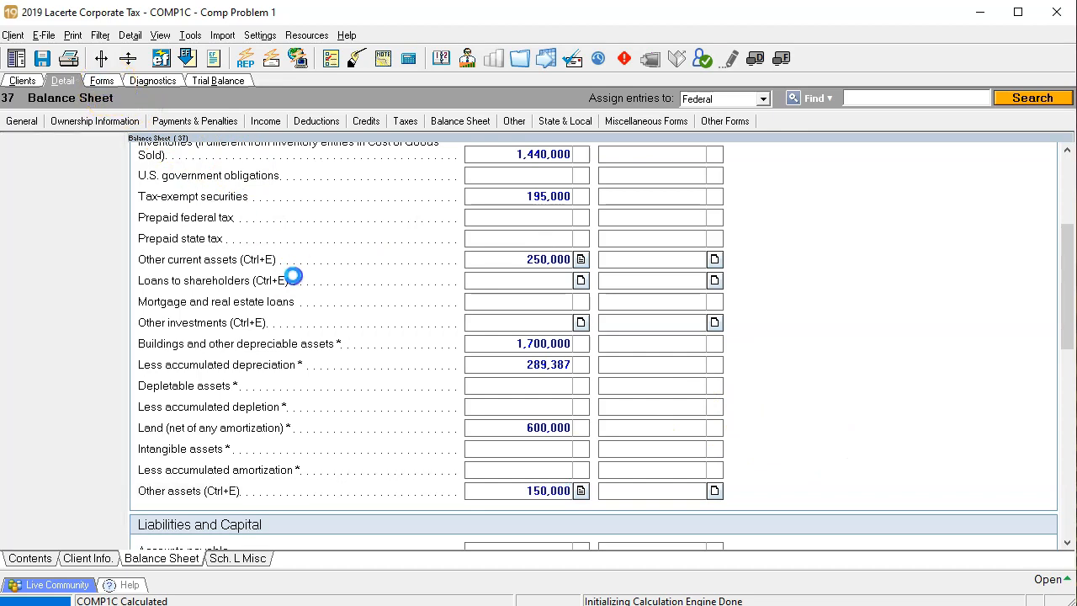
{"action": "scroll", "coordinate": [493, 486], "scroll_direction": "down", "scroll_amount": 3}
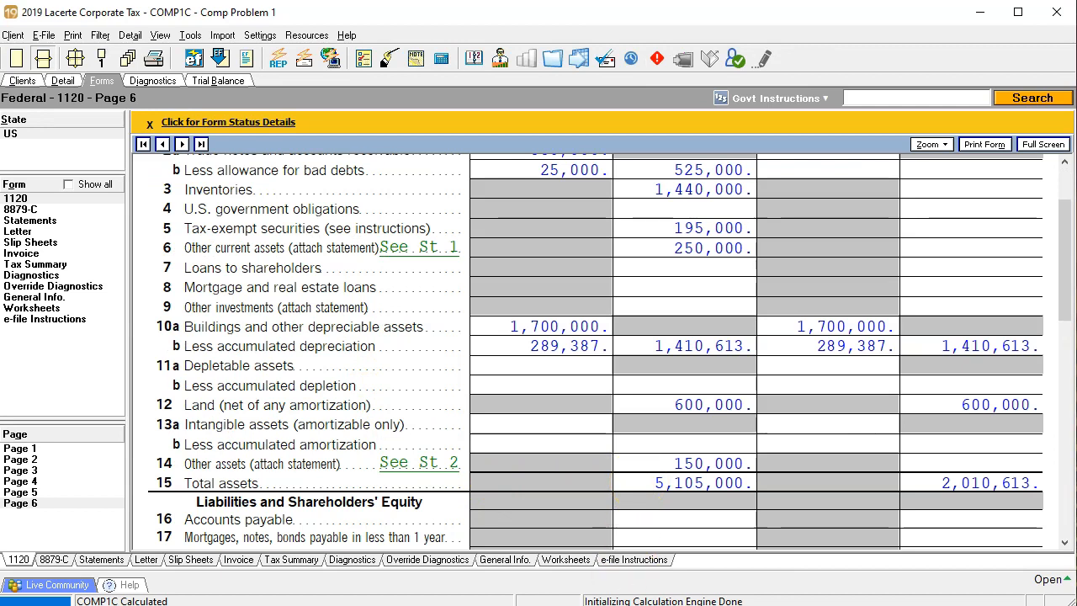
{"action": "key", "text": "alt+Tab"}
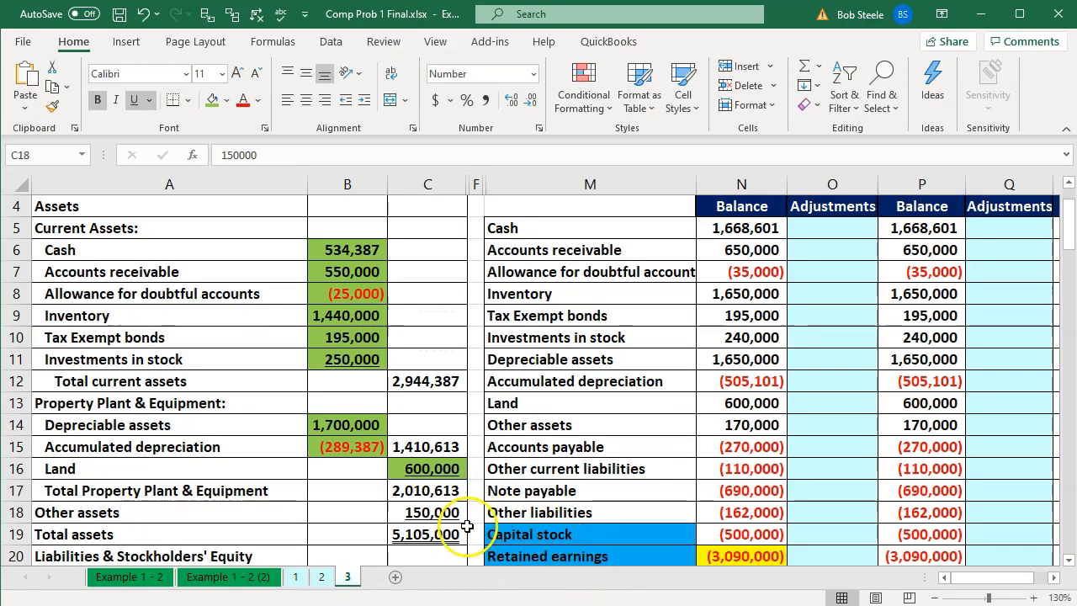
{"action": "left_click", "coordinate": [426, 532]}
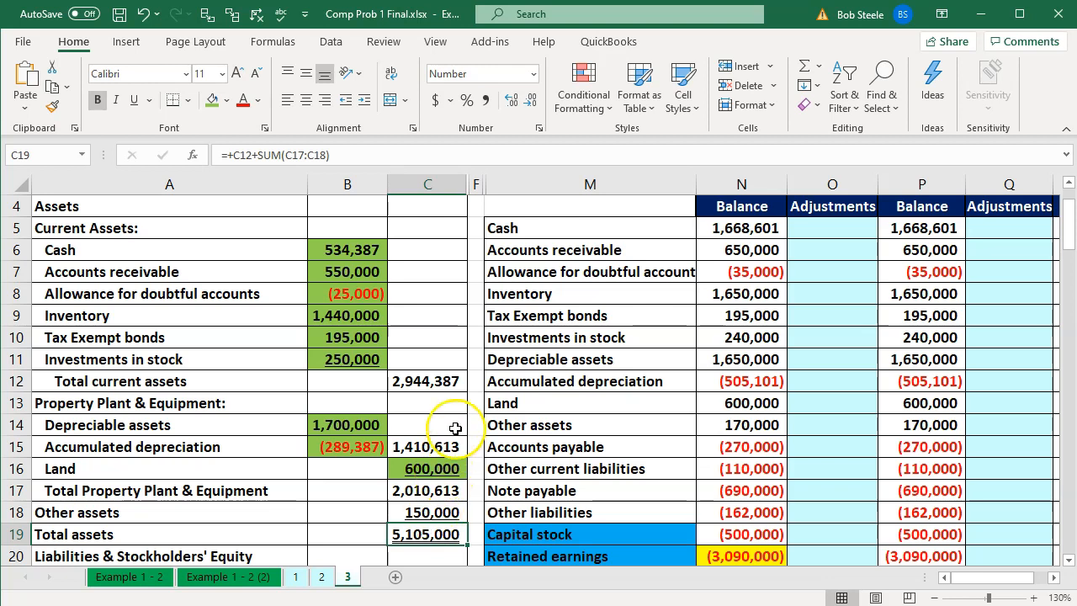
{"action": "left_click", "coordinate": [428, 381]}
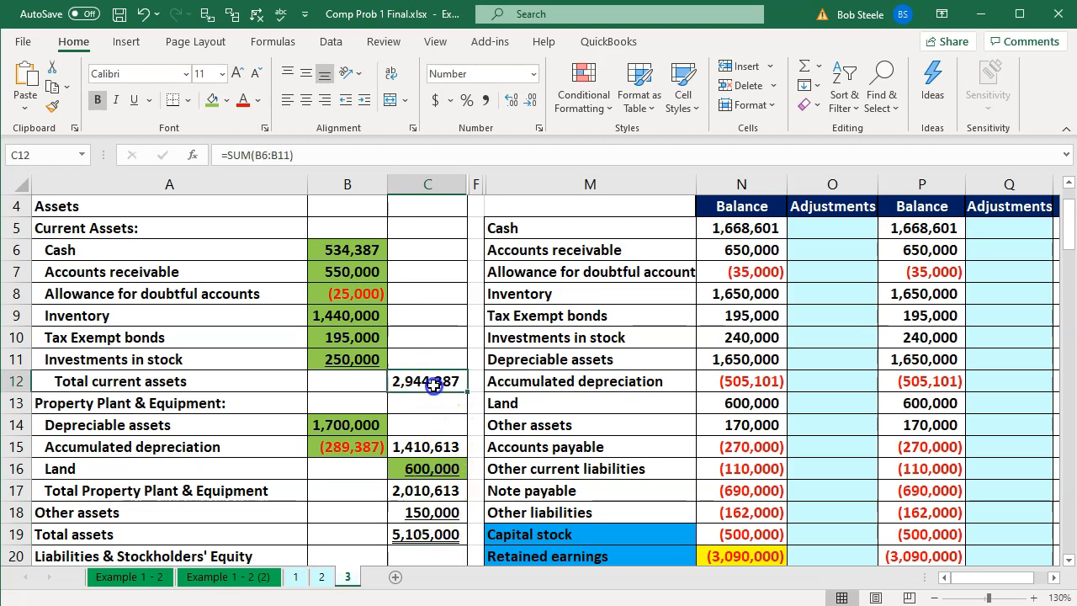
{"action": "left_click", "coordinate": [441, 488]}
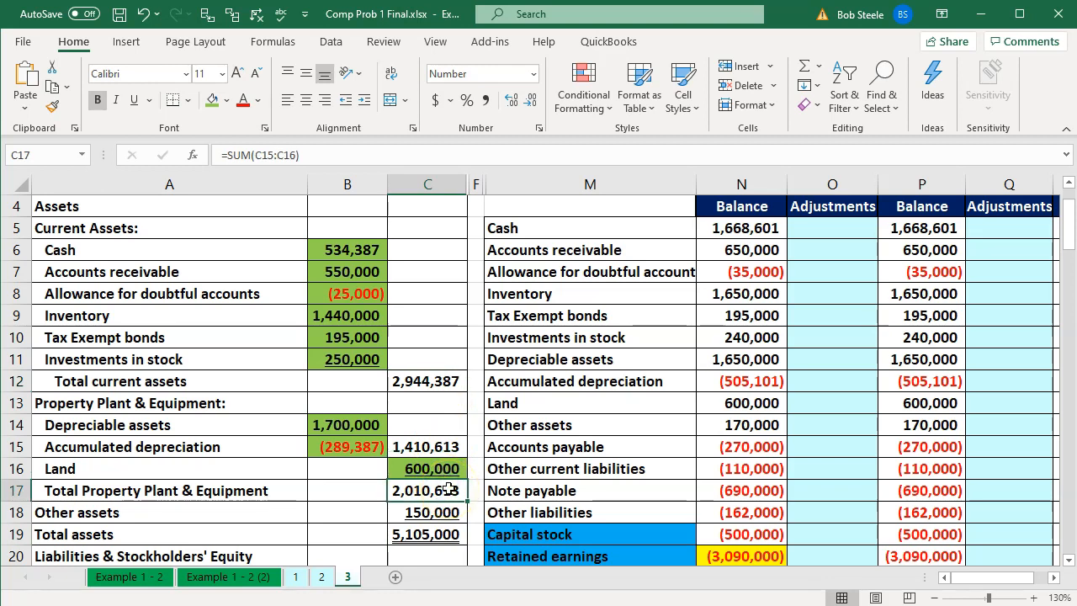
- Find the prior year Accounts payable amount in the Excel balance sheet and enter 350,000 as its beginning balance in Lacerte Tax
{"action": "scroll", "coordinate": [450, 489], "scroll_direction": "down", "scroll_amount": 1}
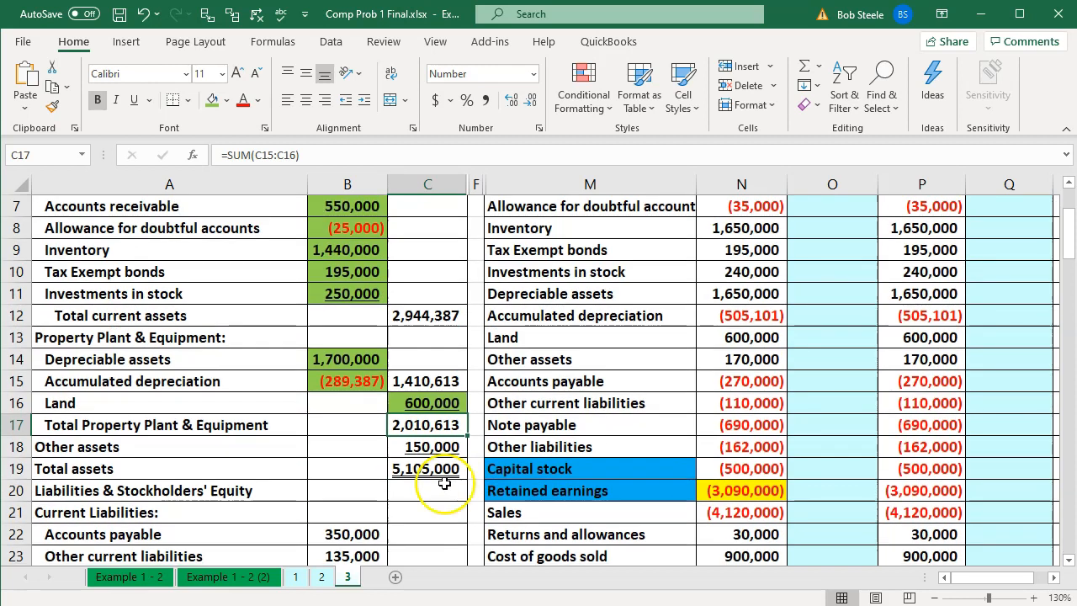
{"action": "left_click", "coordinate": [439, 485]}
{"action": "scroll", "coordinate": [441, 482], "scroll_direction": "down", "scroll_amount": 1}
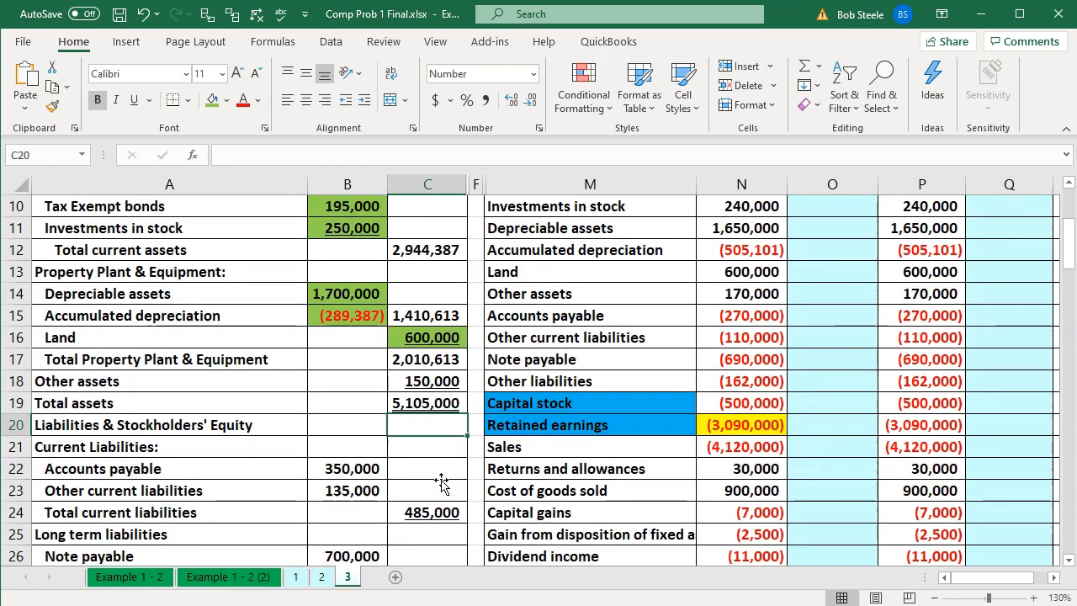
{"action": "scroll", "coordinate": [441, 482], "scroll_direction": "down", "scroll_amount": 2}
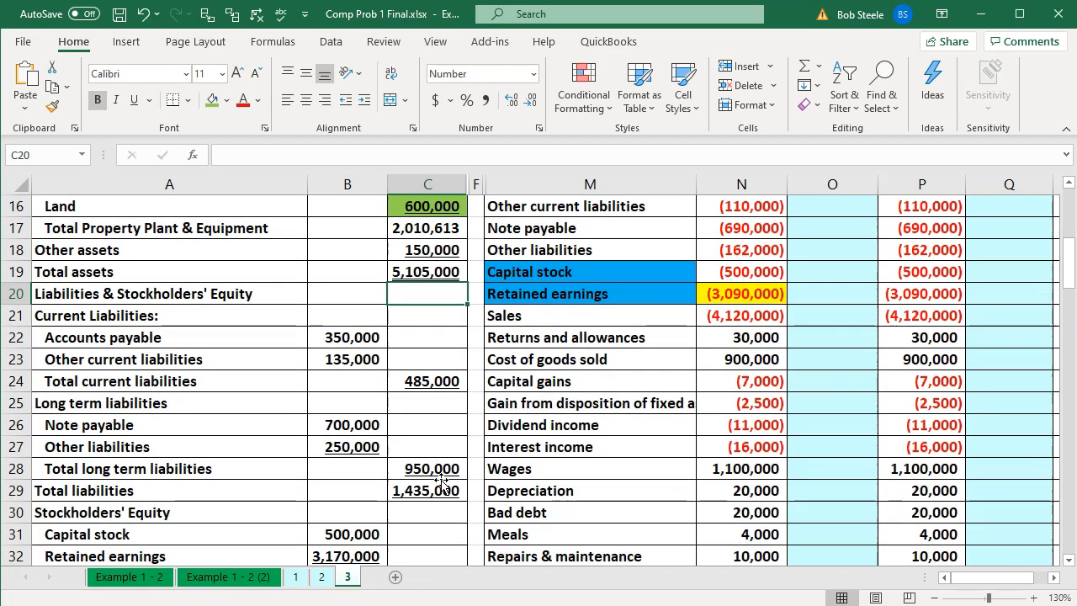
{"action": "left_click", "coordinate": [352, 337]}
{"action": "scroll", "coordinate": [440, 421], "scroll_direction": "down", "scroll_amount": 1}
{"action": "key", "text": "alt+Tab"}
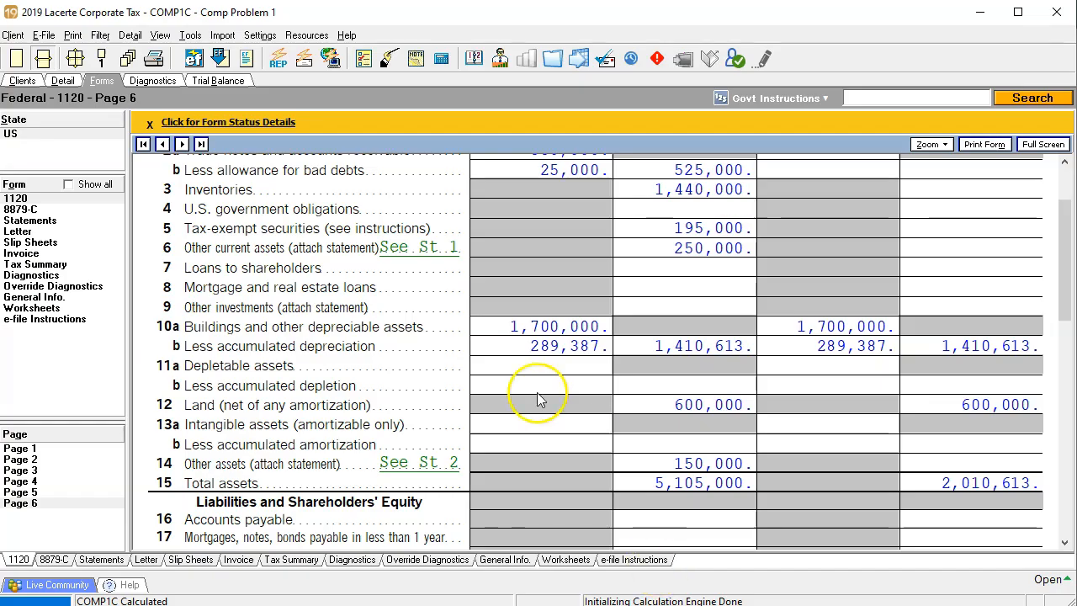
{"action": "left_click", "coordinate": [63, 80]}
{"action": "scroll", "coordinate": [424, 388], "scroll_direction": "down", "scroll_amount": 5}
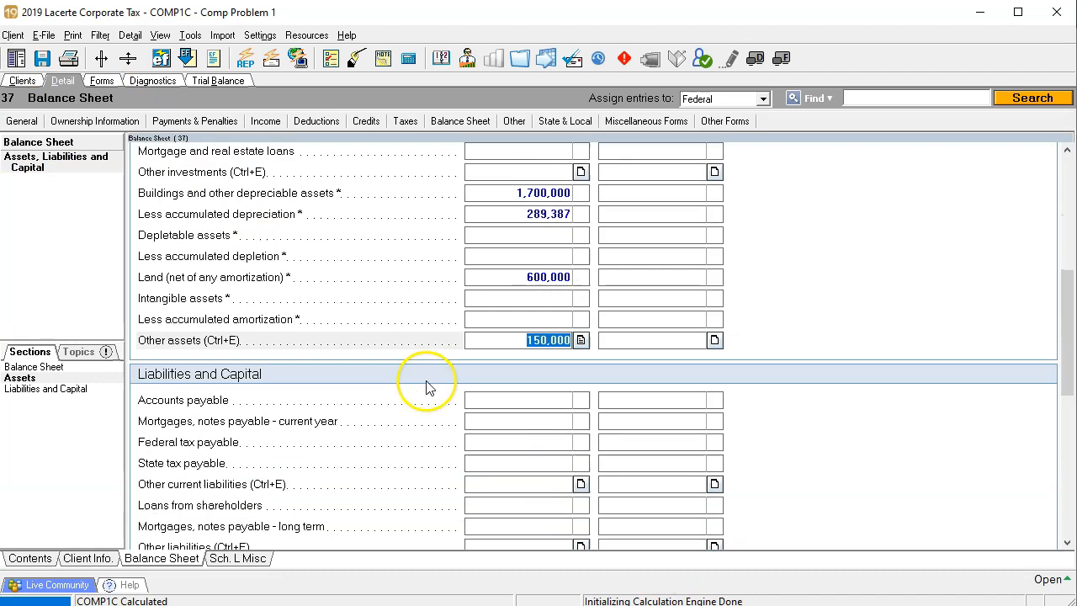
{"action": "left_click", "coordinate": [512, 312]}
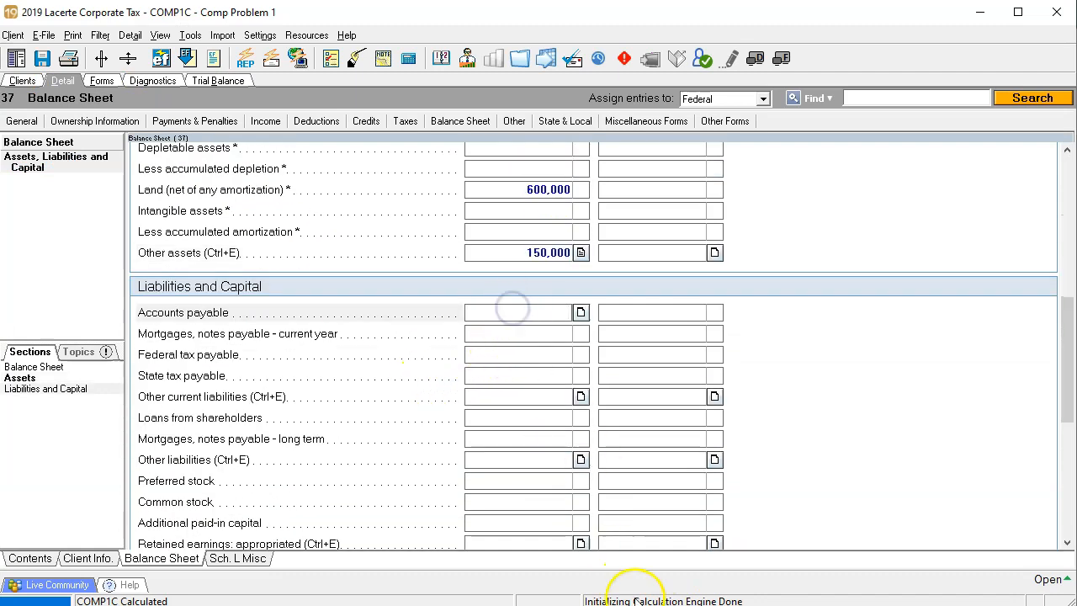
{"action": "key", "text": "alt+Tab"}
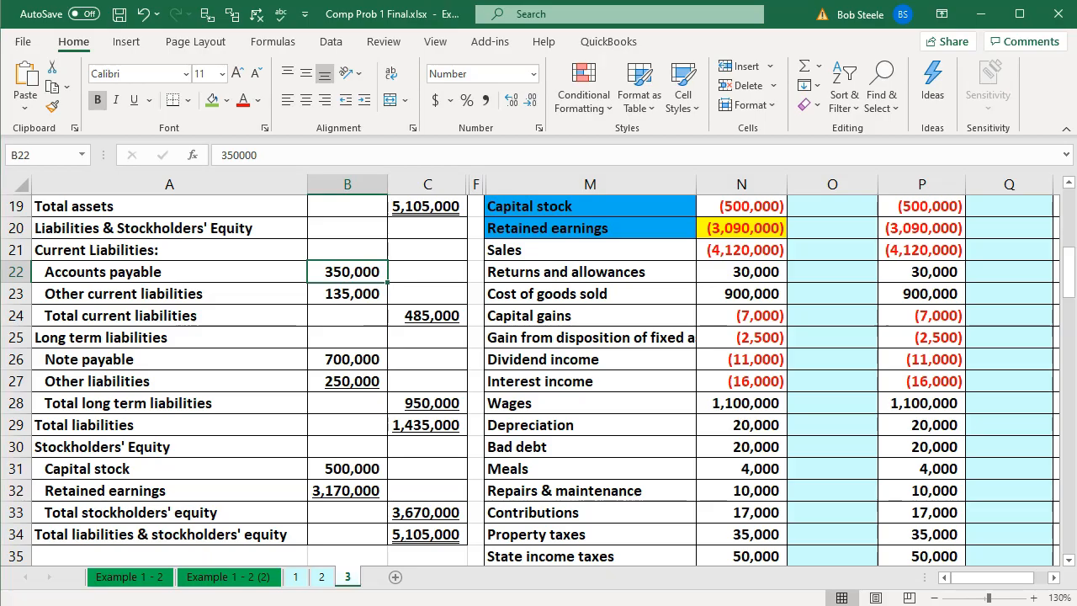
{"action": "key", "text": "alt+Tab"}
{"action": "type", "text": "350,000"}
{"action": "key", "text": "Tab"}
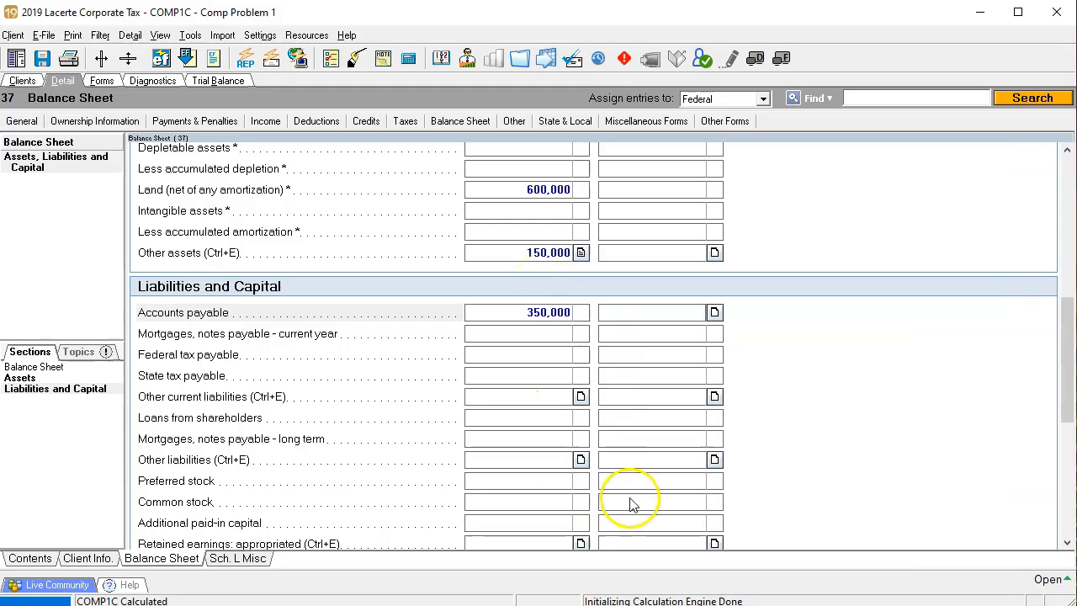
- Switch to Excel and fill the prior year Accounts payable cell B22 with the same light green
{"action": "key", "text": "alt+Tab"}
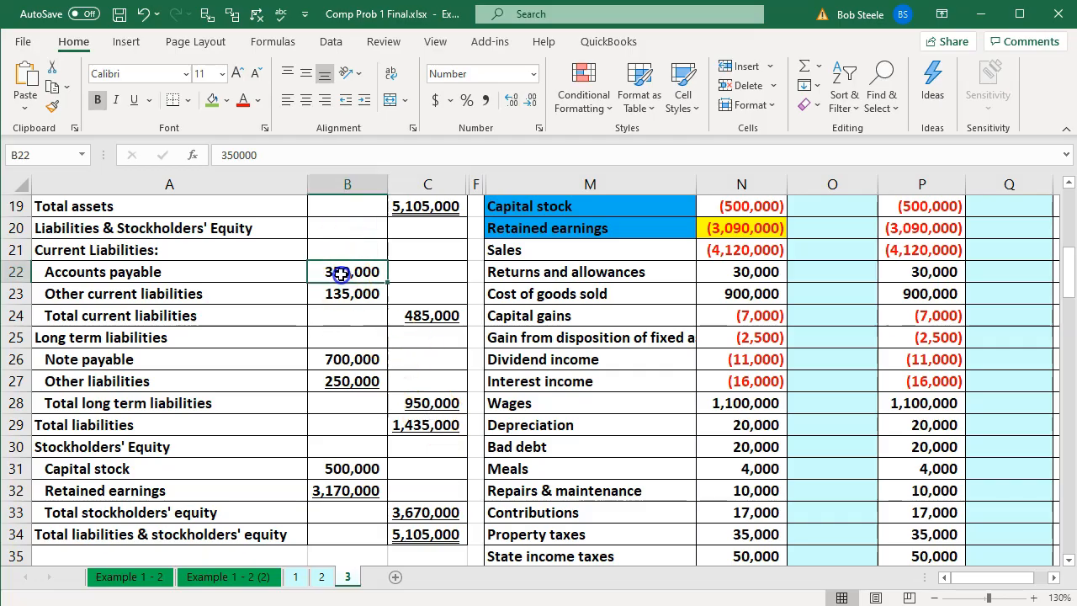
{"action": "right_click", "coordinate": [341, 274]}
{"action": "left_click", "coordinate": [410, 224]}
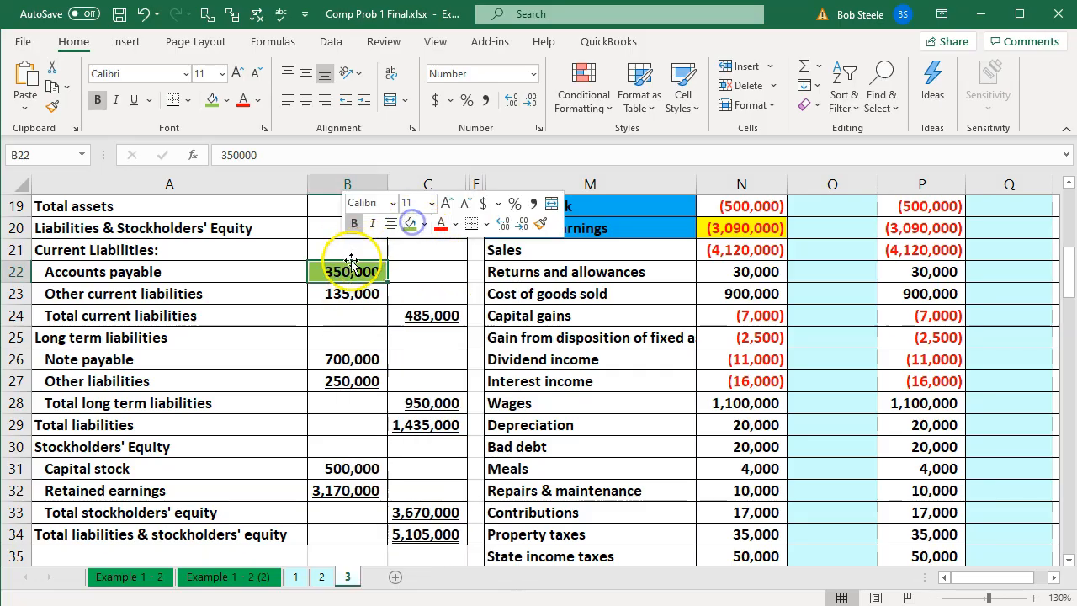
- Take the prior year other current liabilities amount and add it in Lacerte Tax under Other current liabilities as Other, beginning balance 135,000
{"action": "left_click", "coordinate": [339, 294]}
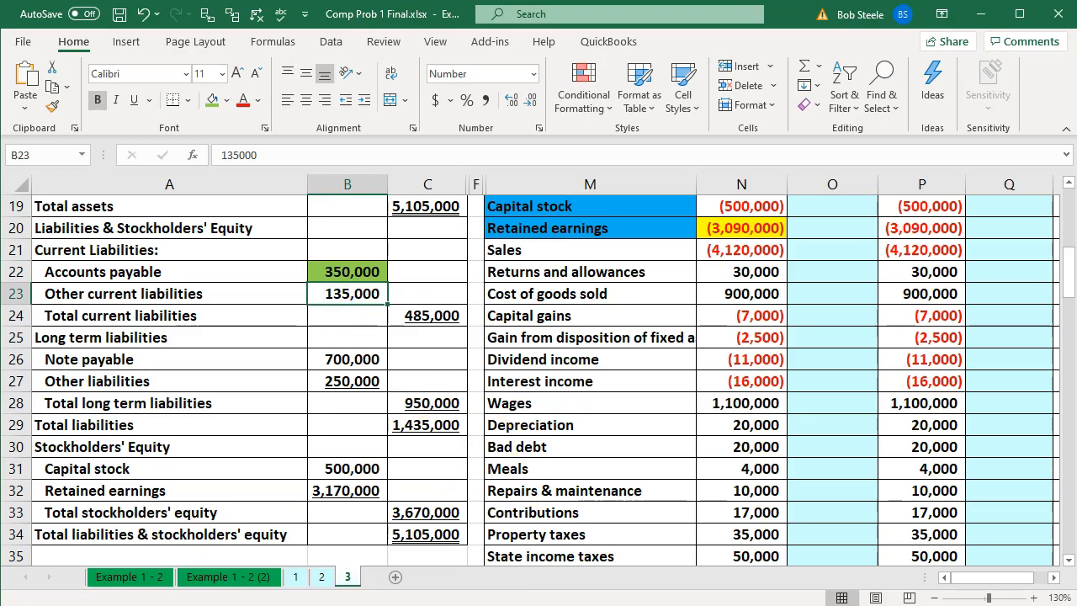
{"action": "key", "text": "alt+Tab"}
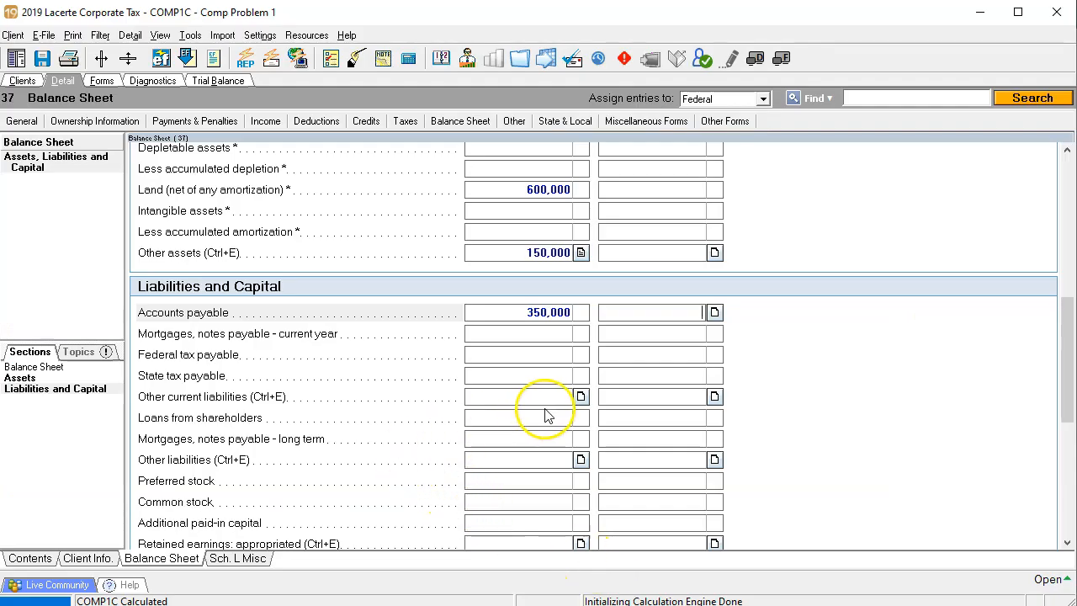
{"action": "left_click", "coordinate": [581, 396]}
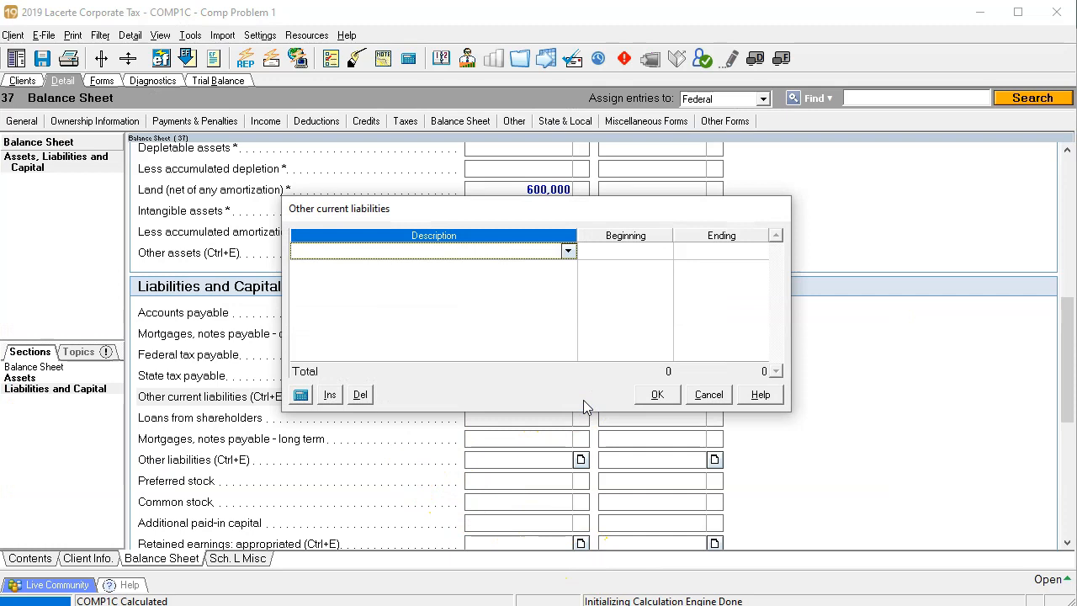
{"action": "type", "text": "Other"}
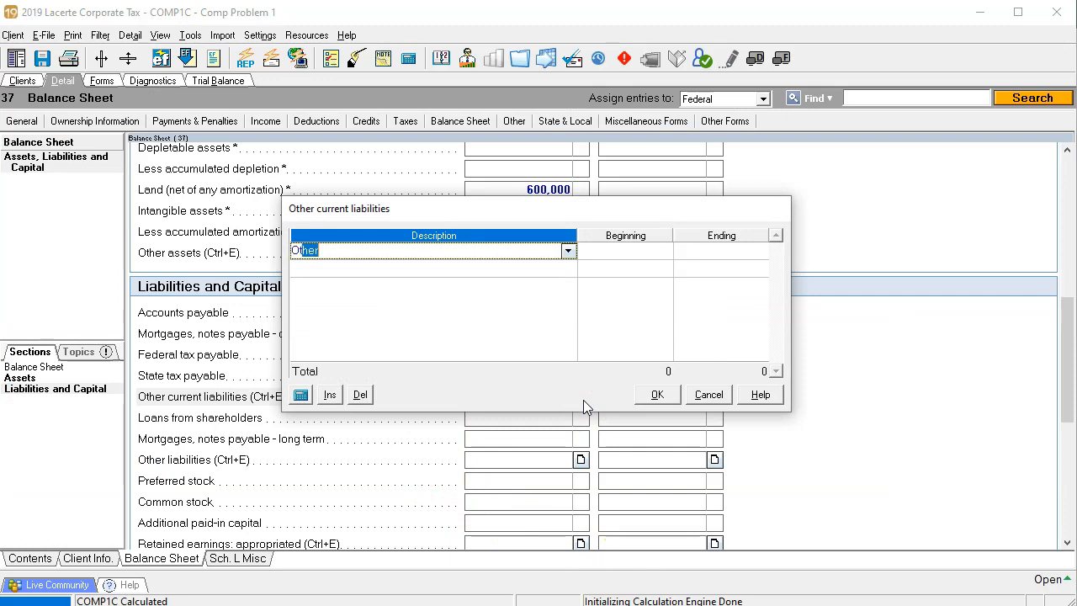
{"action": "key", "text": "Tab"}
{"action": "key", "text": "alt+Tab"}
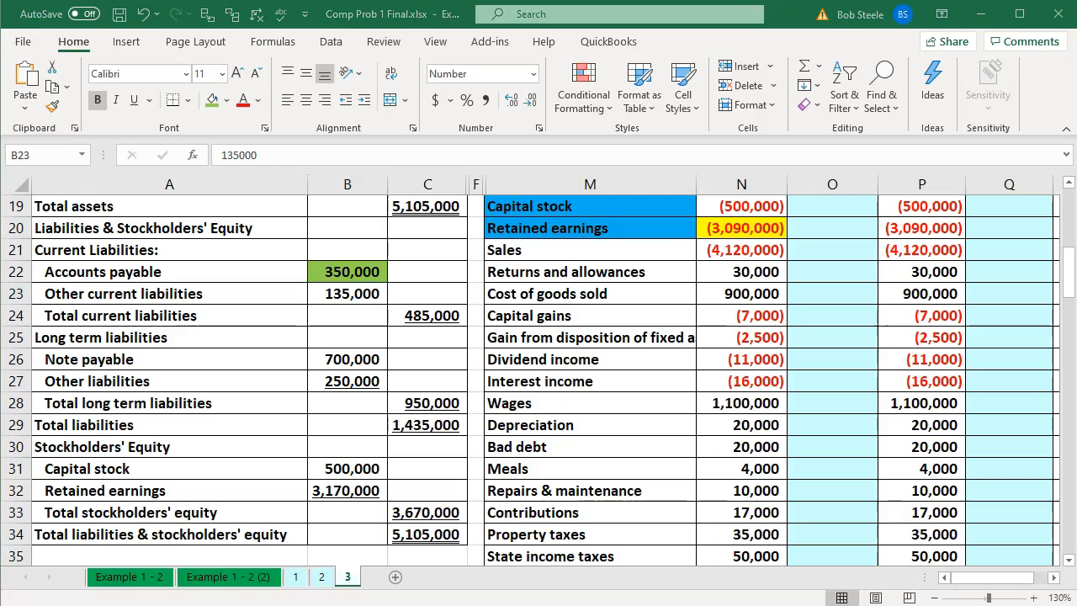
{"action": "key", "text": "alt+Tab"}
{"action": "type", "text": "135,000"}
{"action": "key", "text": "Tab"}
{"action": "left_click", "coordinate": [653, 395]}
- Switch to Excel and fill the prior year Other current liabilities cell B23 with the same light green
{"action": "key", "text": "alt+Tab"}
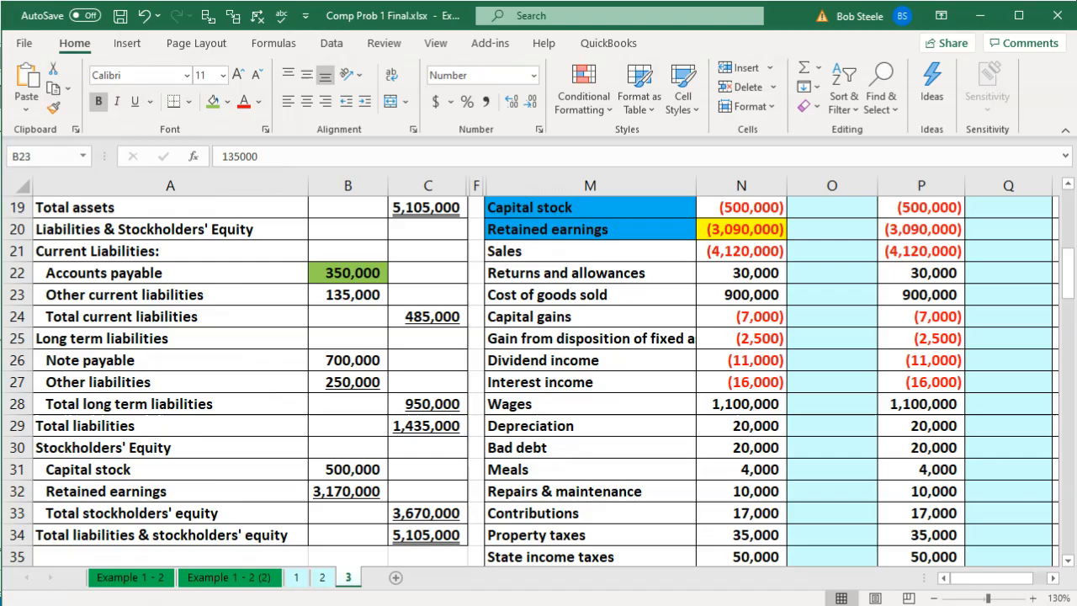
{"action": "right_click", "coordinate": [344, 294]}
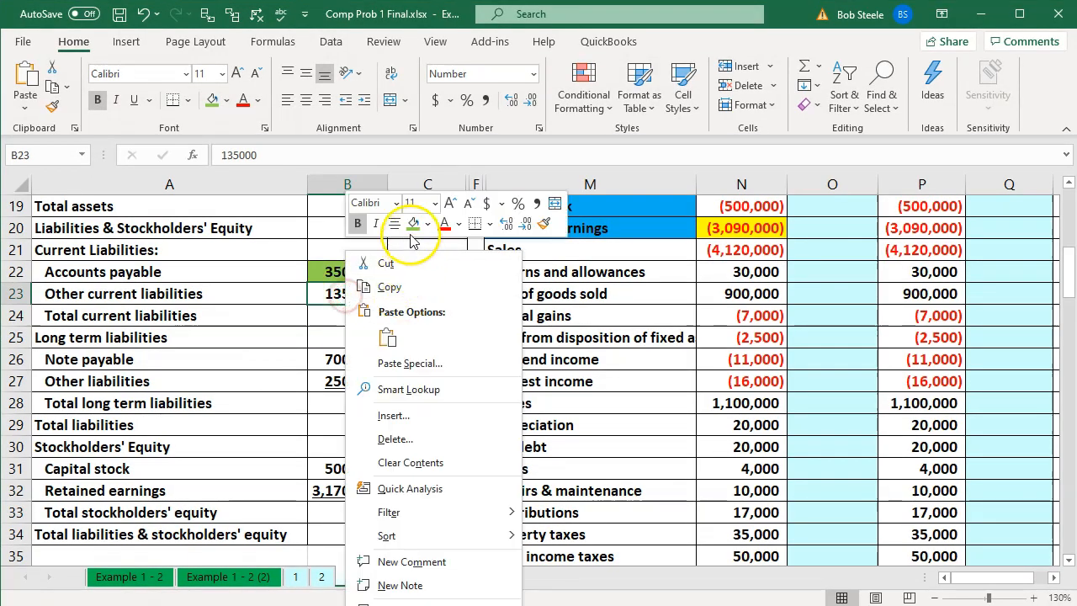
{"action": "left_click", "coordinate": [413, 223]}
- Take the prior year Note payable amount and enter 700,000 in Lacerte Tax as the beginning balance of long-term mortgages and notes payable
{"action": "left_click", "coordinate": [370, 358]}
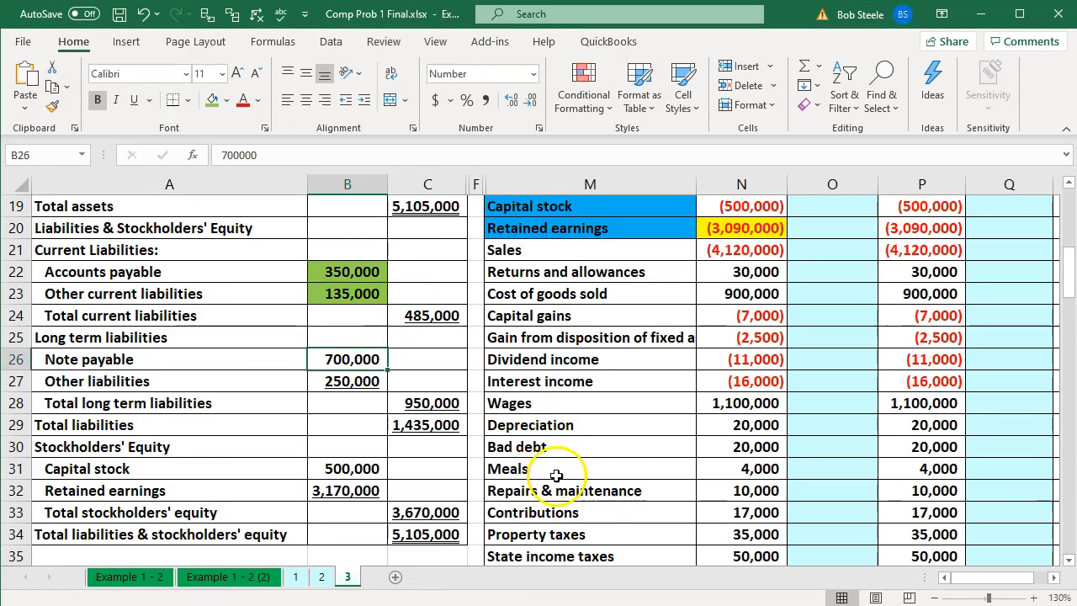
{"action": "left_click", "coordinate": [722, 605]}
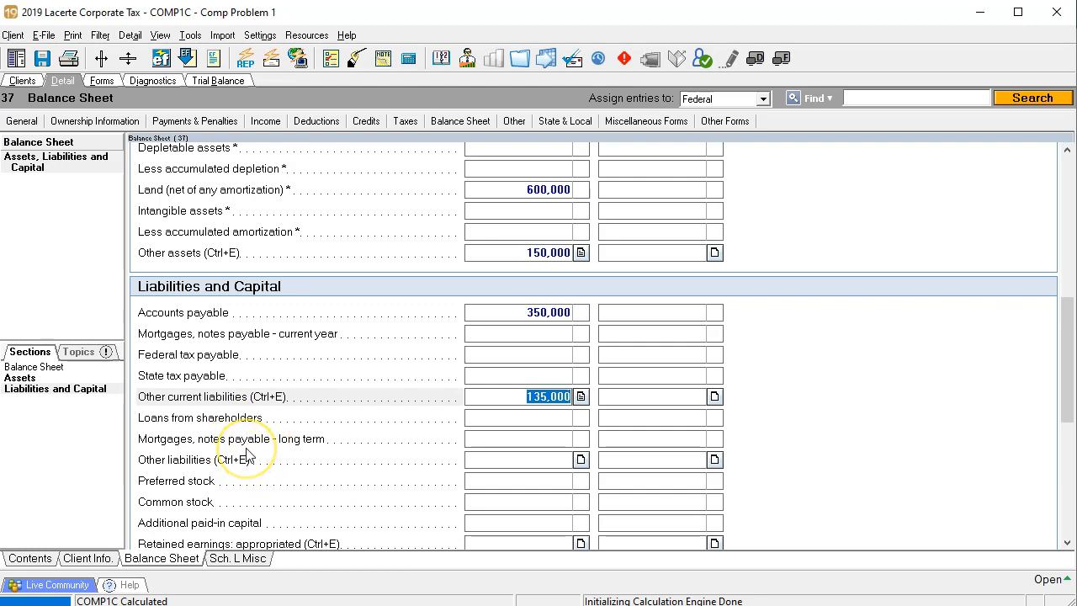
{"action": "left_click", "coordinate": [478, 439]}
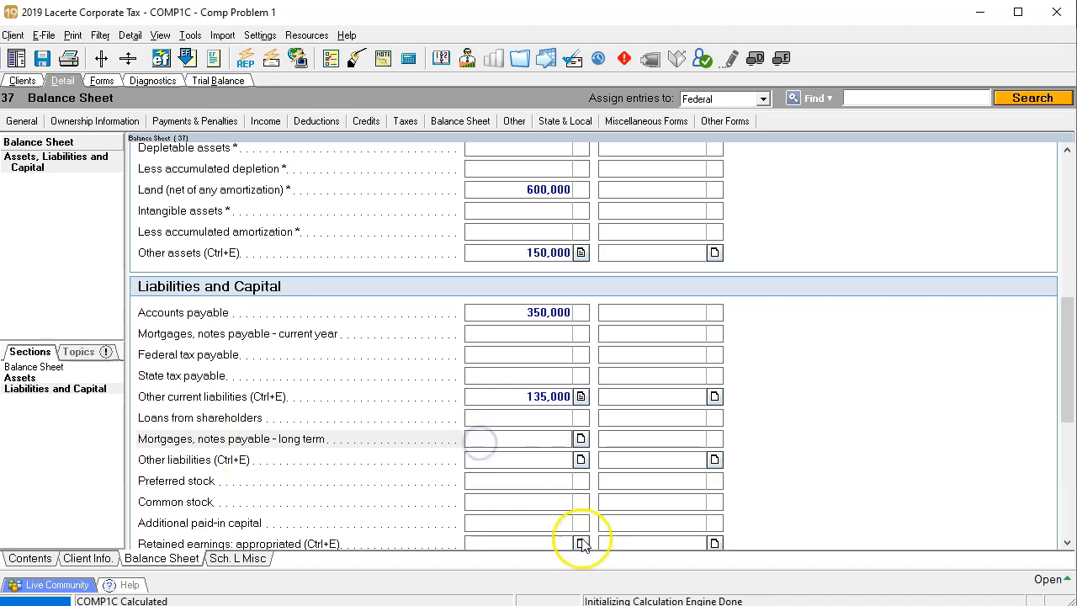
{"action": "key", "text": "alt+Tab"}
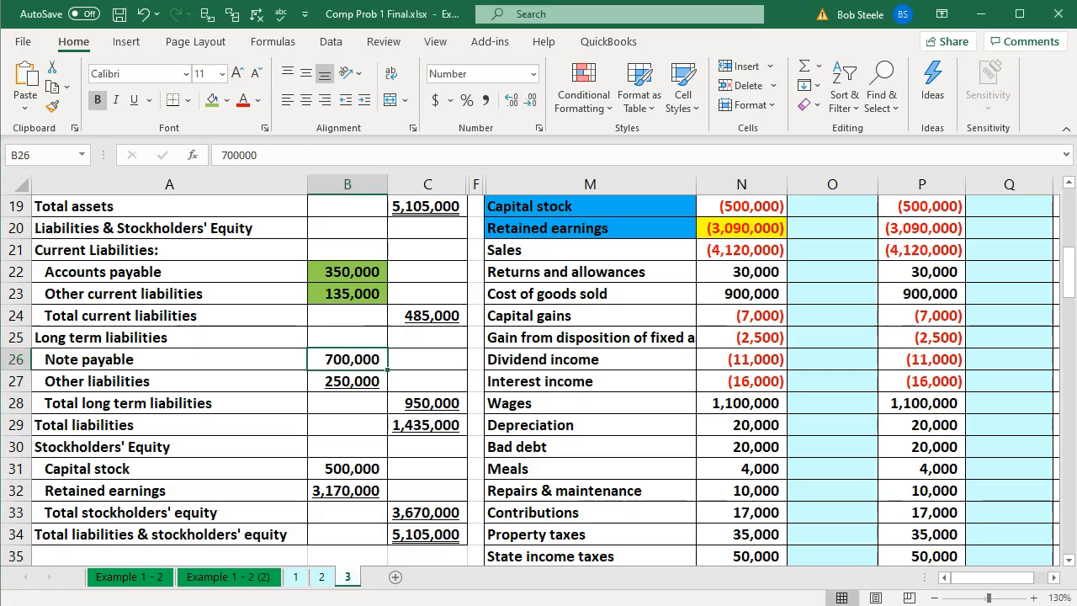
{"action": "key", "text": "alt+Tab"}
{"action": "type", "text": "700,000"}
{"action": "key", "text": "Tab"}
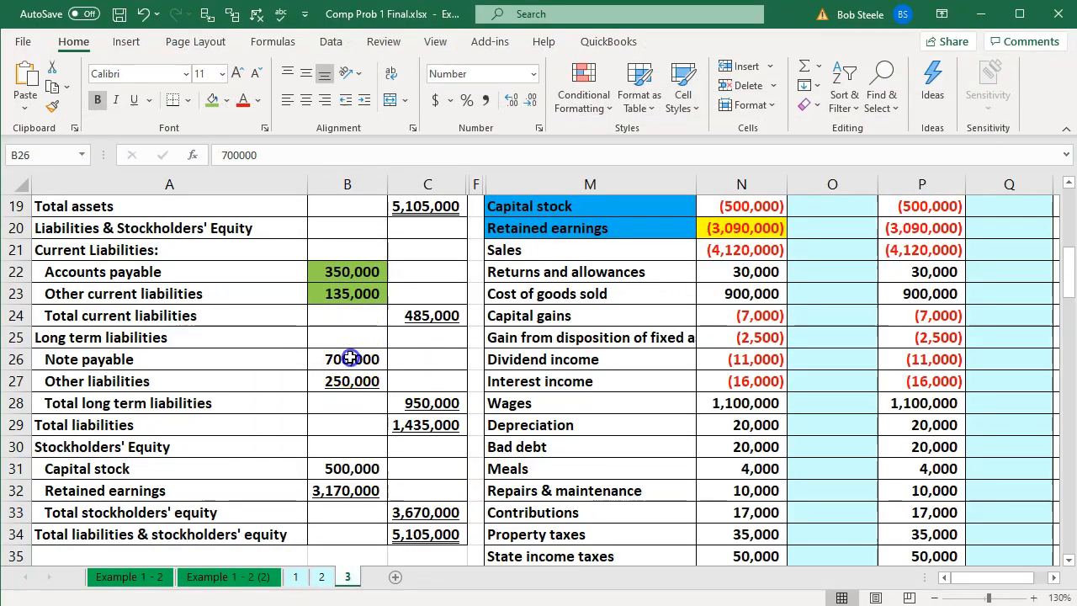
- In Excel, fill the prior year Note payable cell B26 with the same light green
{"action": "right_click", "coordinate": [350, 359]}
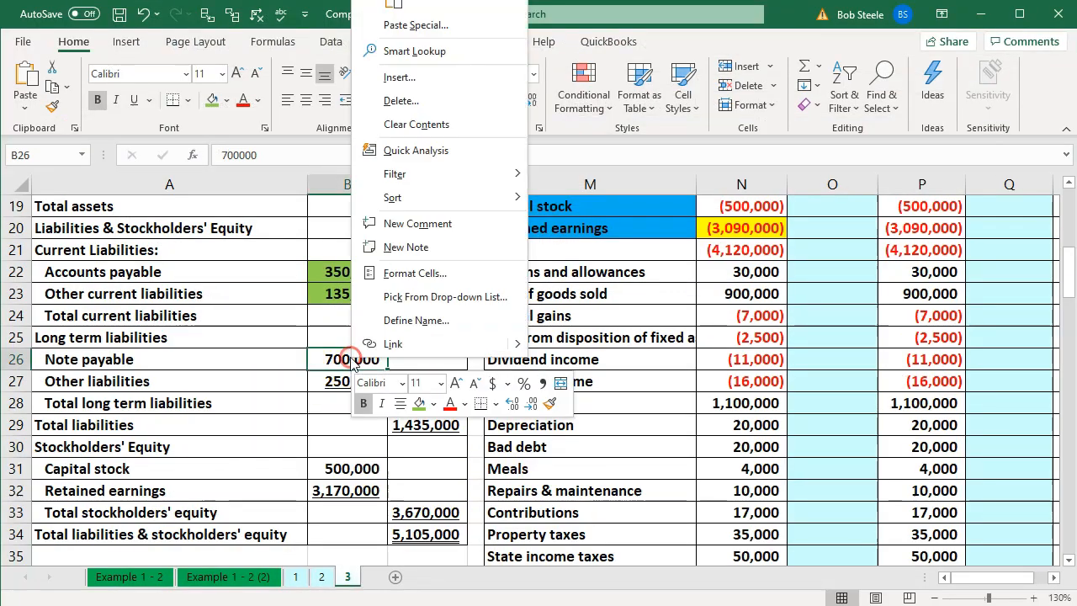
{"action": "left_click", "coordinate": [414, 402]}
{"action": "left_click", "coordinate": [323, 432]}
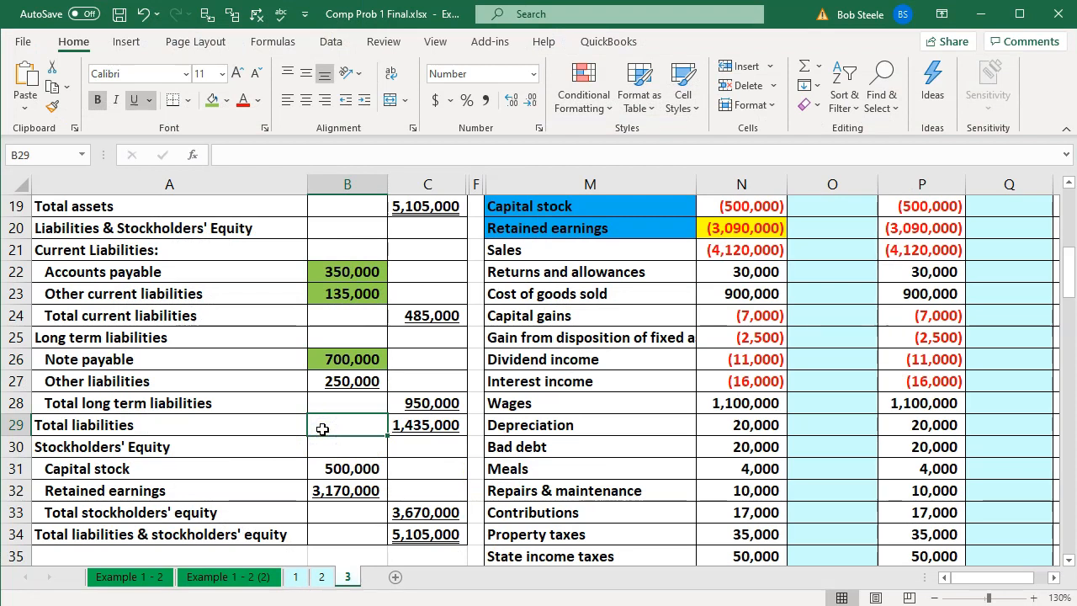
- Take the prior year long-term other liabilities amount and add it in Lacerte Tax under Other liabilities as Other, beginning balance 250,000
{"action": "left_click", "coordinate": [370, 382]}
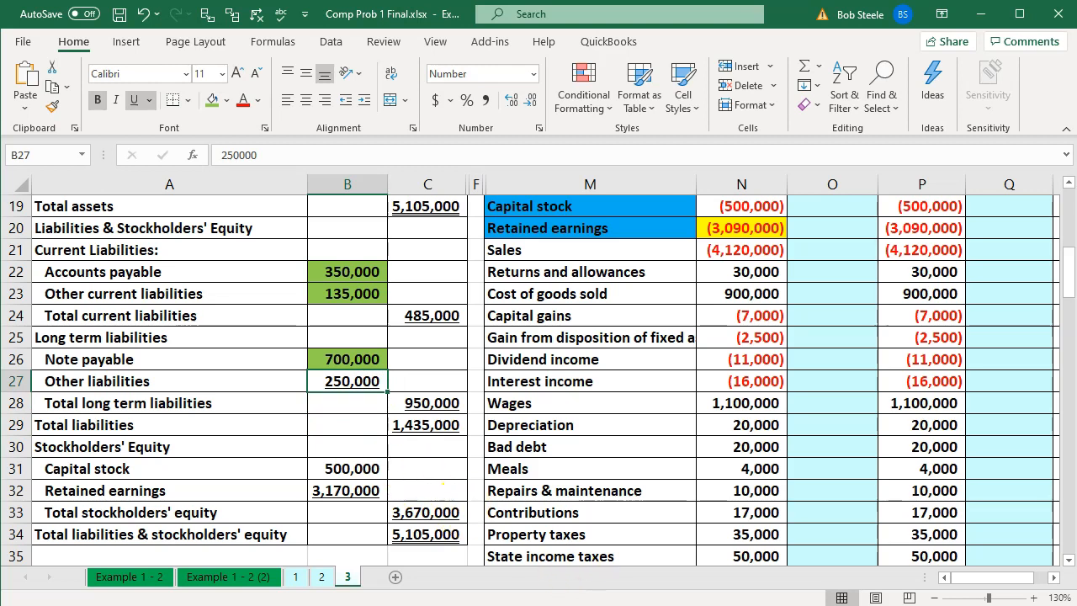
{"action": "key", "text": "alt+Tab"}
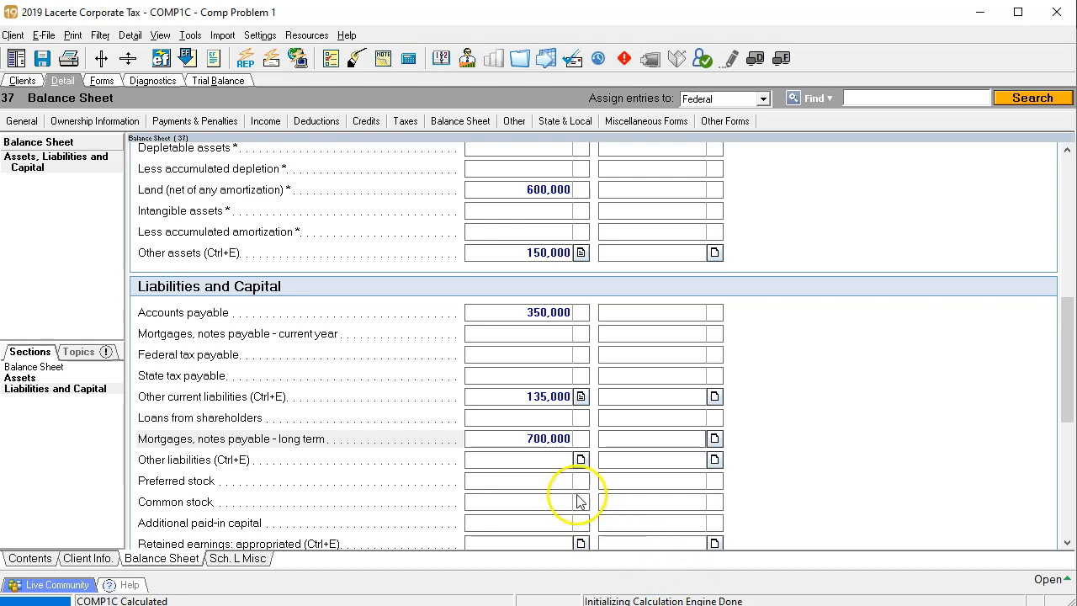
{"action": "left_click", "coordinate": [581, 459]}
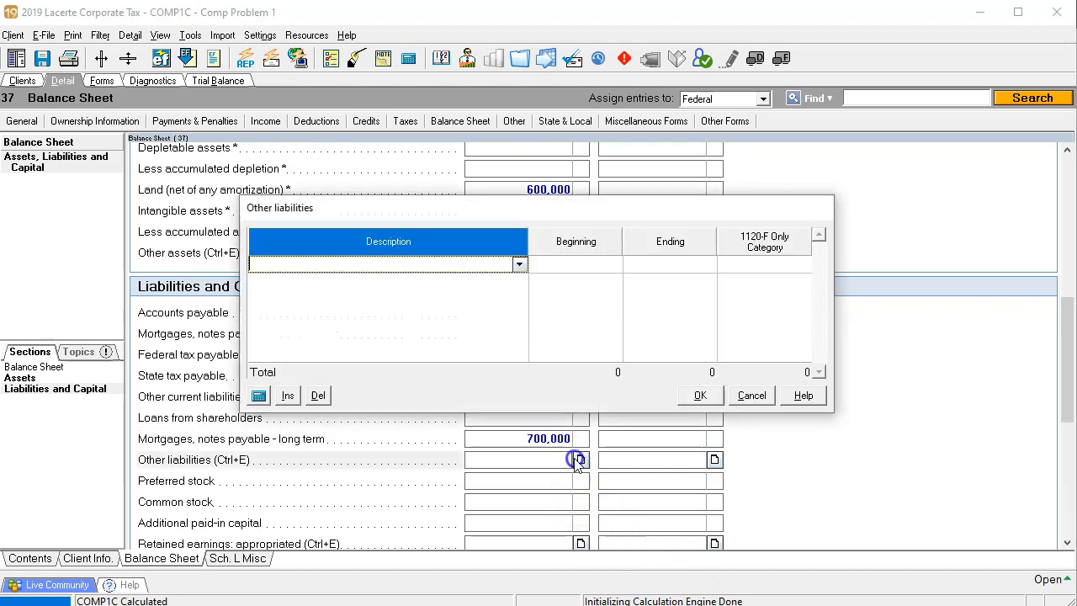
{"action": "type", "text": "Other"}
{"action": "key", "text": "Tab"}
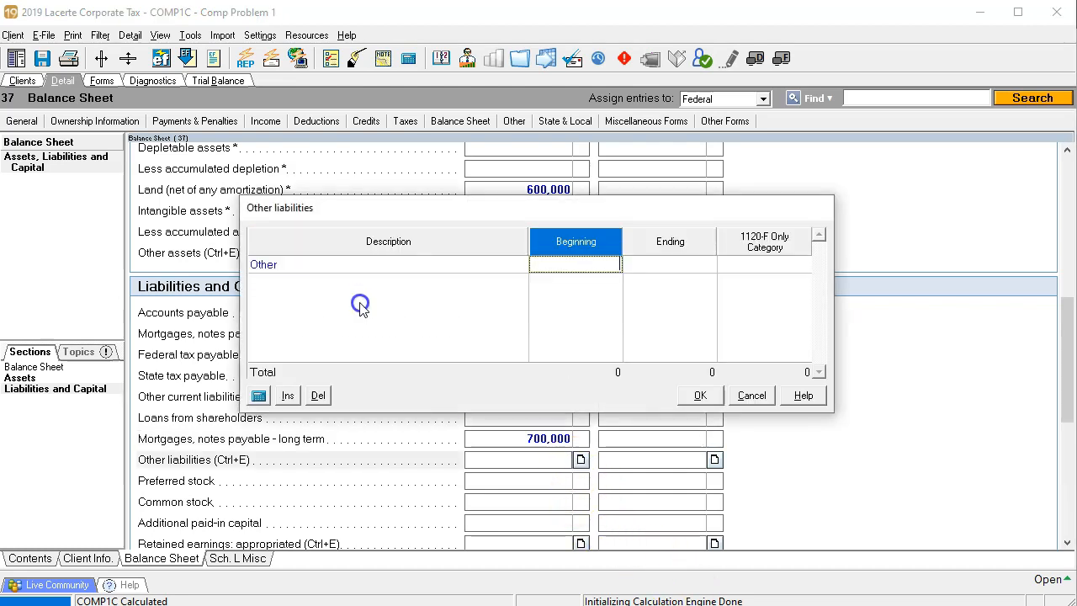
{"action": "key", "text": "alt+Tab"}
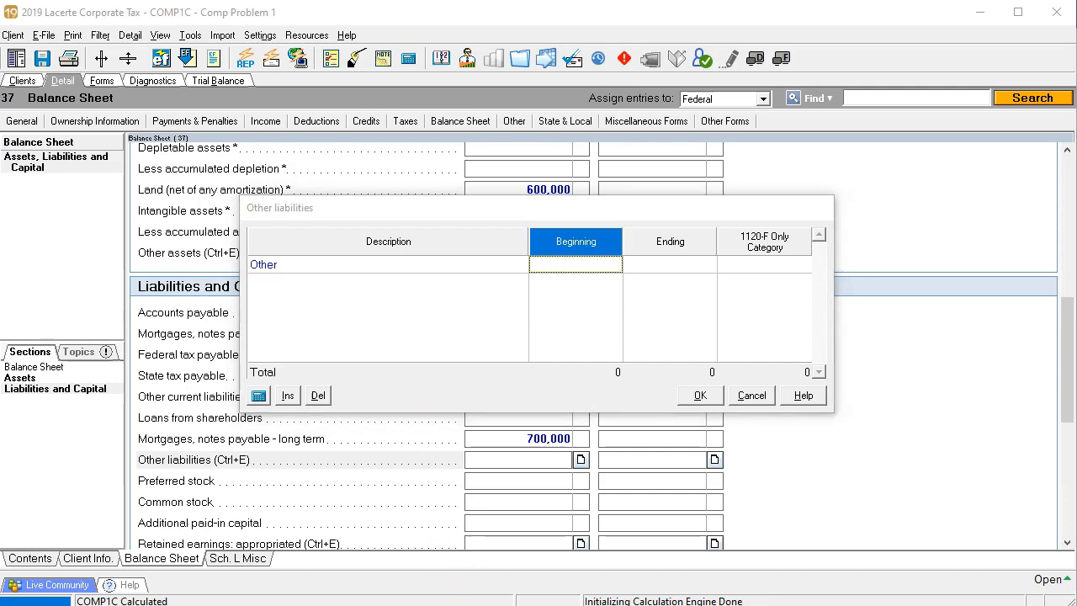
{"action": "key", "text": "alt+Tab"}
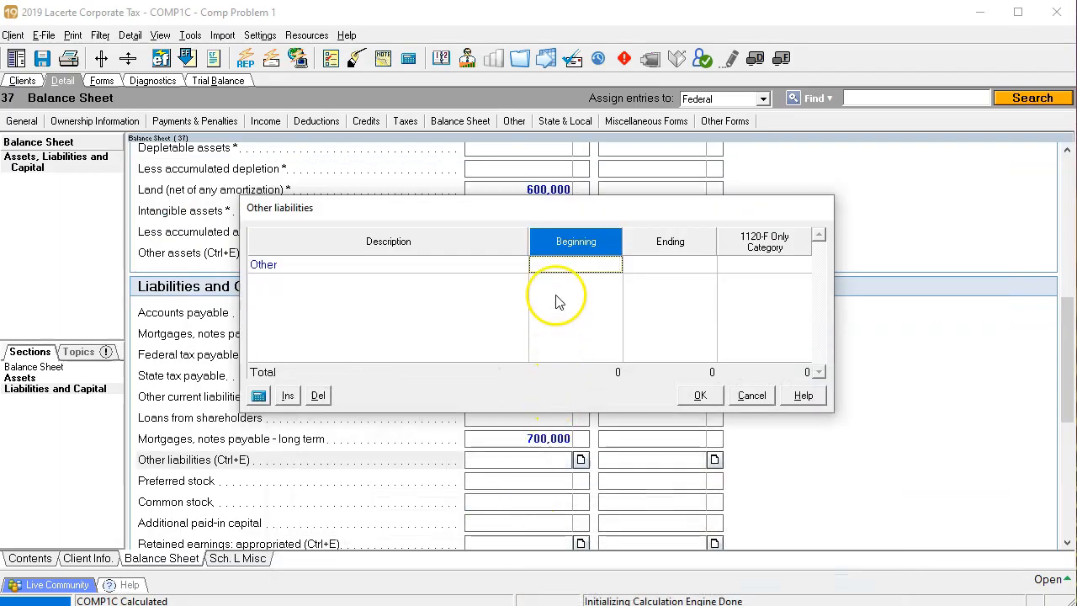
{"action": "type", "text": "250000"}
{"action": "key", "text": "Tab"}
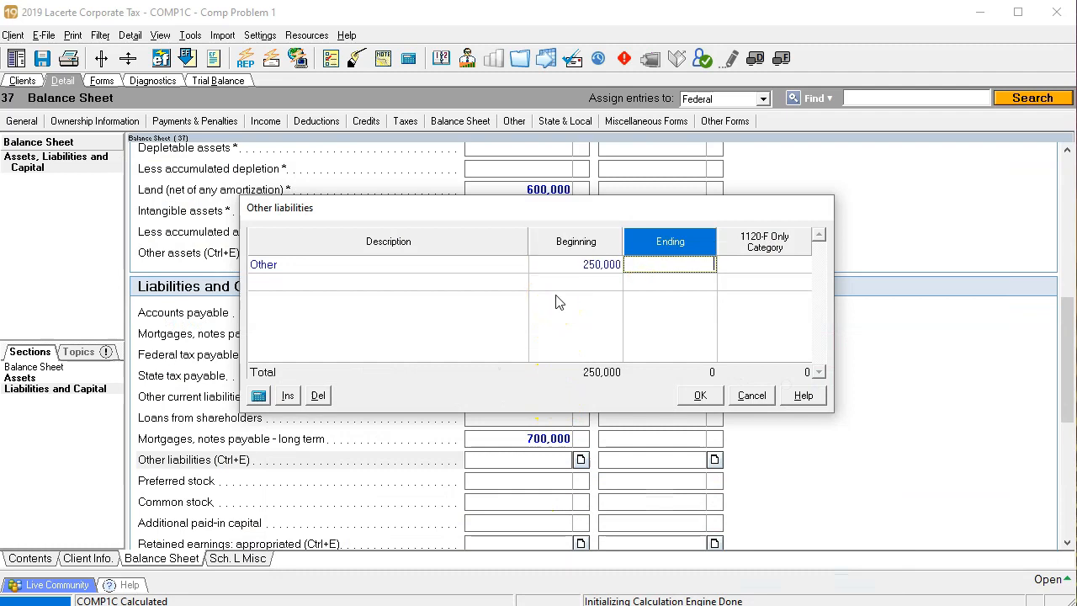
{"action": "left_click", "coordinate": [700, 396]}
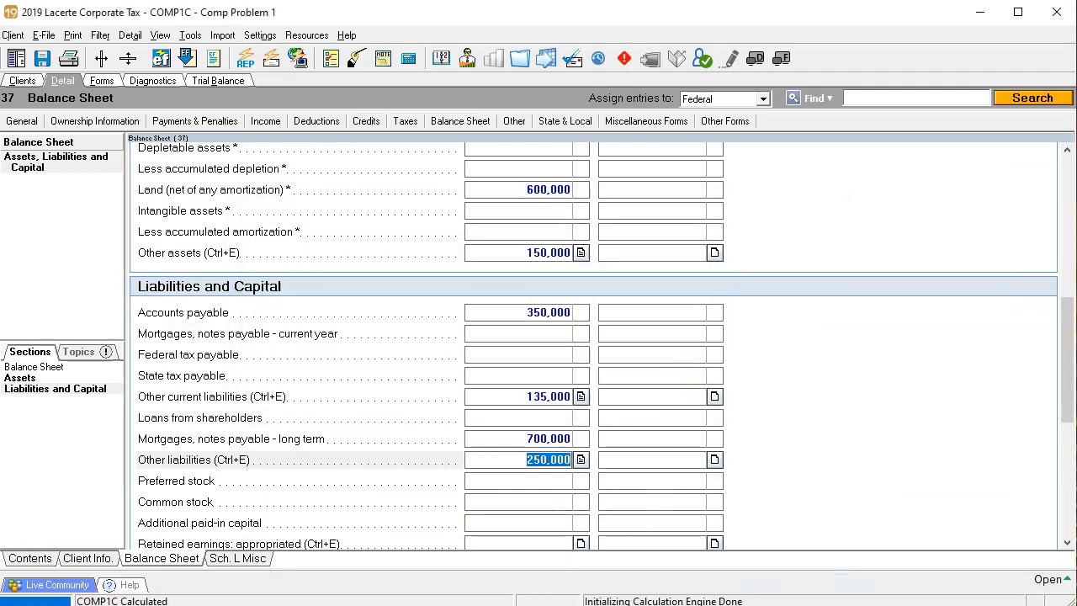
- Switch to Excel, fill the prior year Other liabilities cell B27 with the same light green, and select the Total liabilities amount in C29
{"action": "key", "text": "alt+Tab"}
{"action": "right_click", "coordinate": [355, 381]}
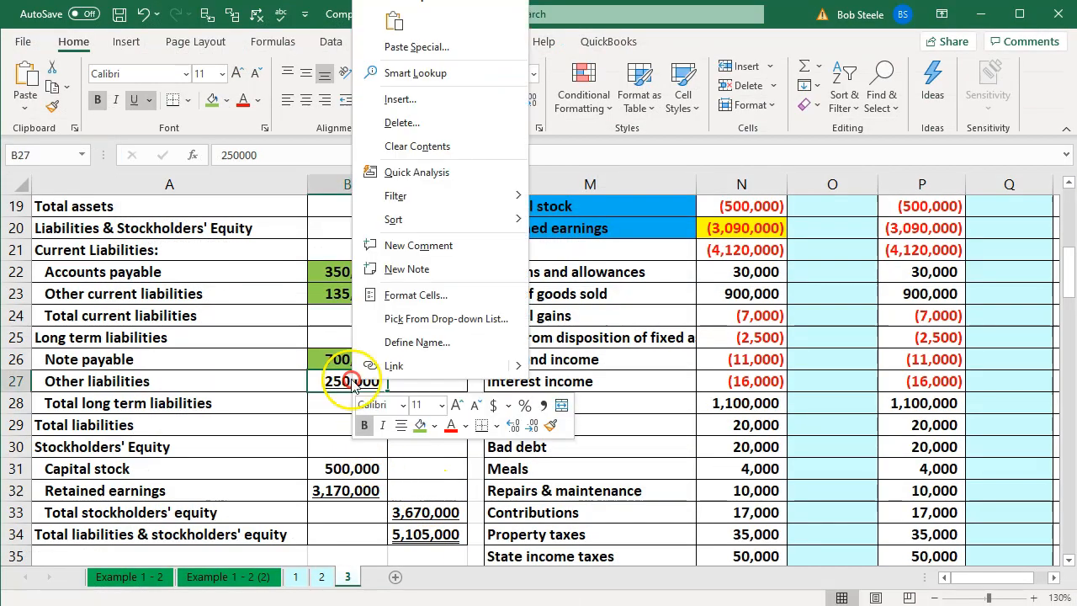
{"action": "key", "text": "Escape"}
{"action": "left_click", "coordinate": [284, 467]}
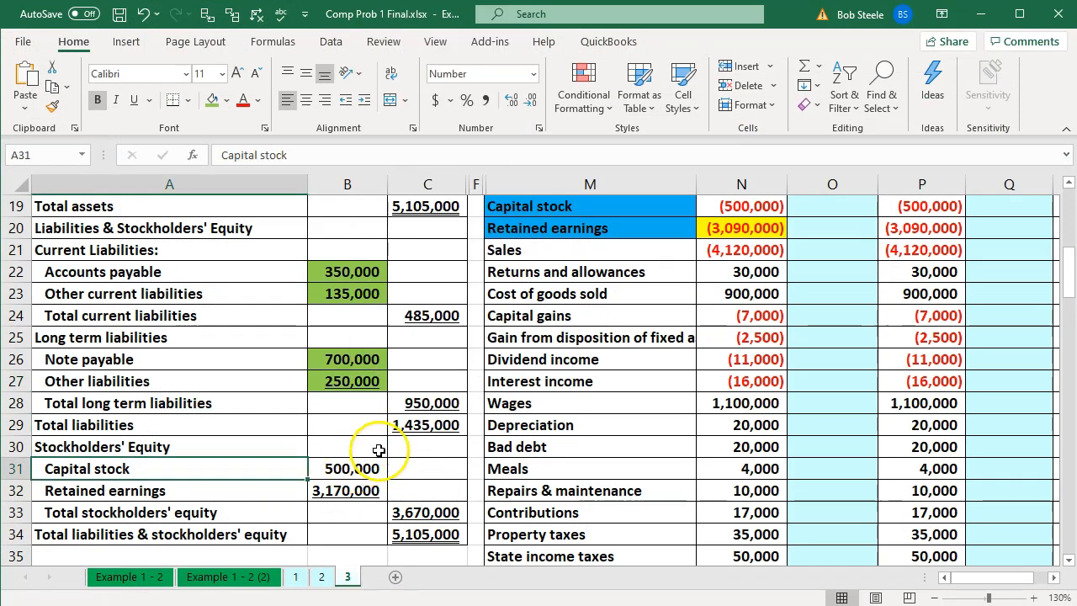
{"action": "left_click", "coordinate": [397, 426]}
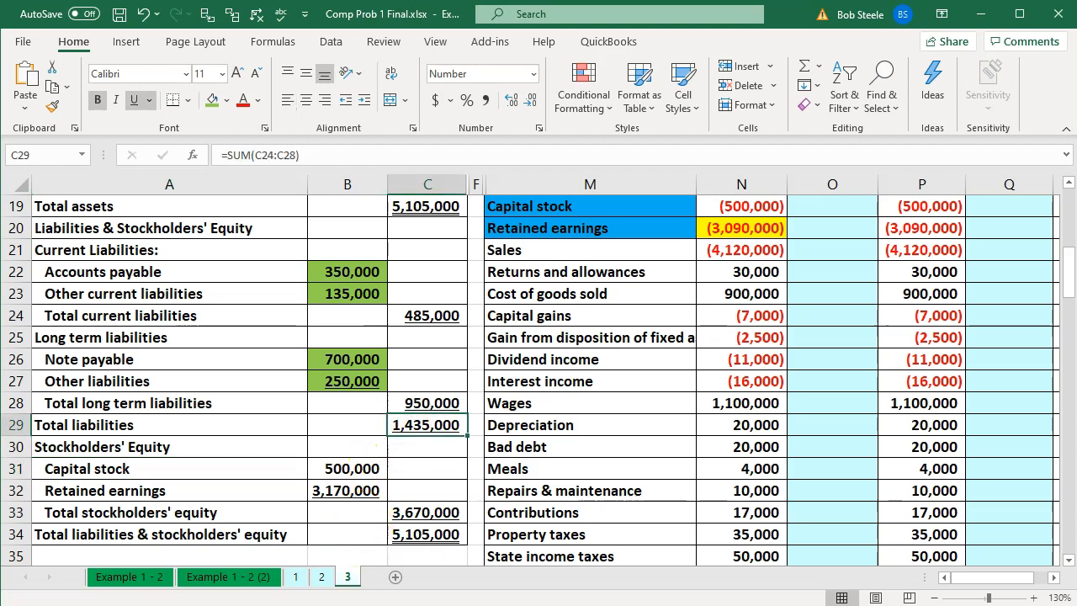
- Switch to Lacerte Tax, check the beginning total liabilities and shareholders' equity on Form 1120 Schedule L, and return to the balance sheet input
{"action": "key", "text": "alt+Tab"}
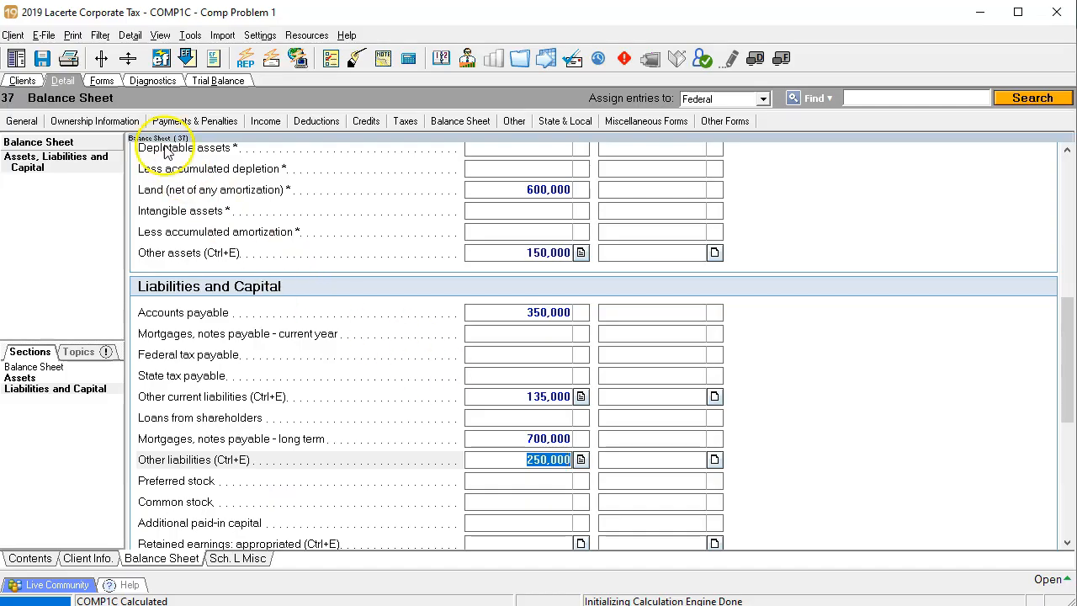
{"action": "left_click", "coordinate": [106, 84]}
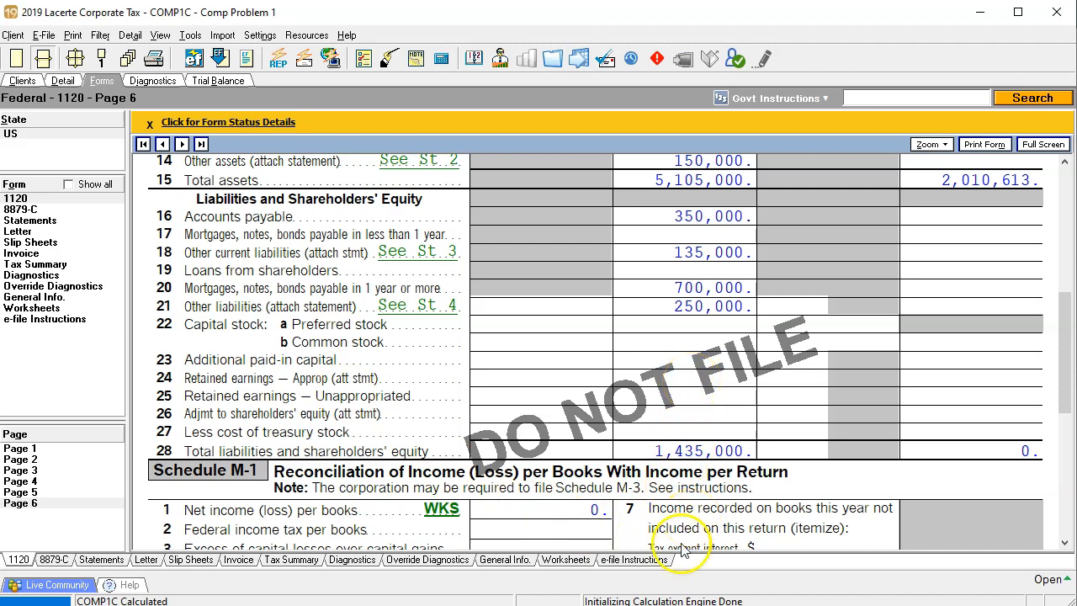
{"action": "left_click", "coordinate": [72, 86]}
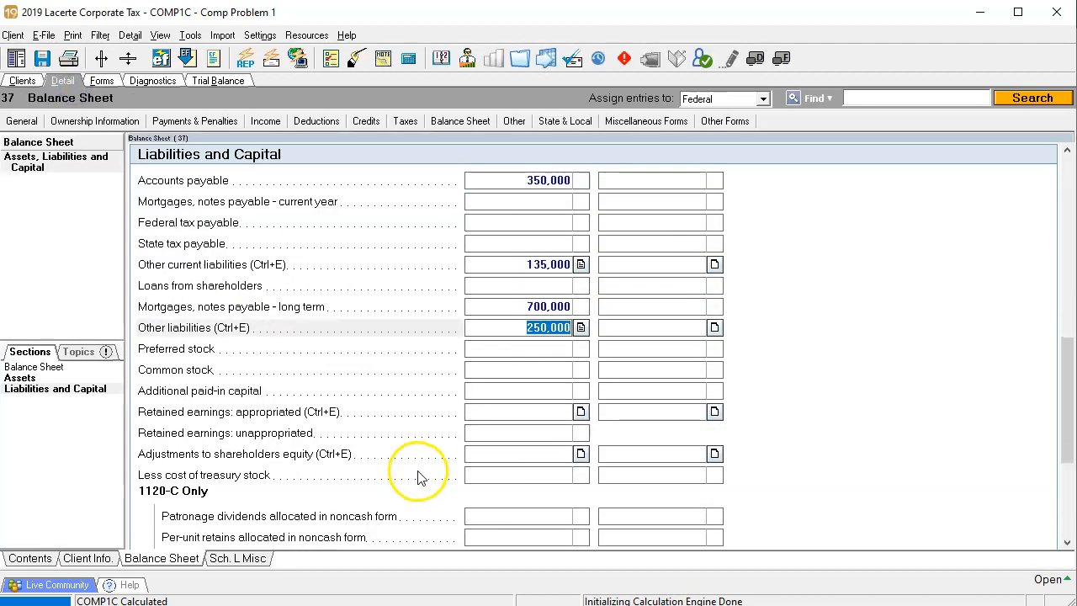
- Take the prior year Capital stock amount from Excel cell B31 and enter 500,000 in Lacerte Tax as the beginning balance of common stock
{"action": "scroll", "coordinate": [418, 461], "scroll_direction": "down", "scroll_amount": 1}
{"action": "left_click", "coordinate": [546, 604]}
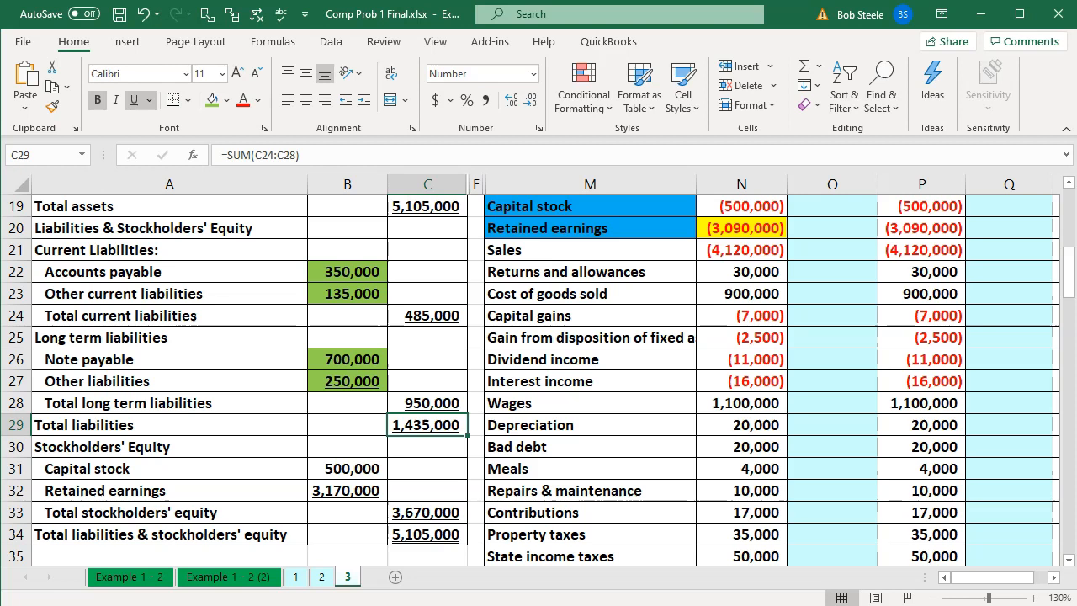
{"action": "left_click", "coordinate": [476, 469]}
{"action": "scroll", "coordinate": [476, 471], "scroll_direction": "down", "scroll_amount": 1}
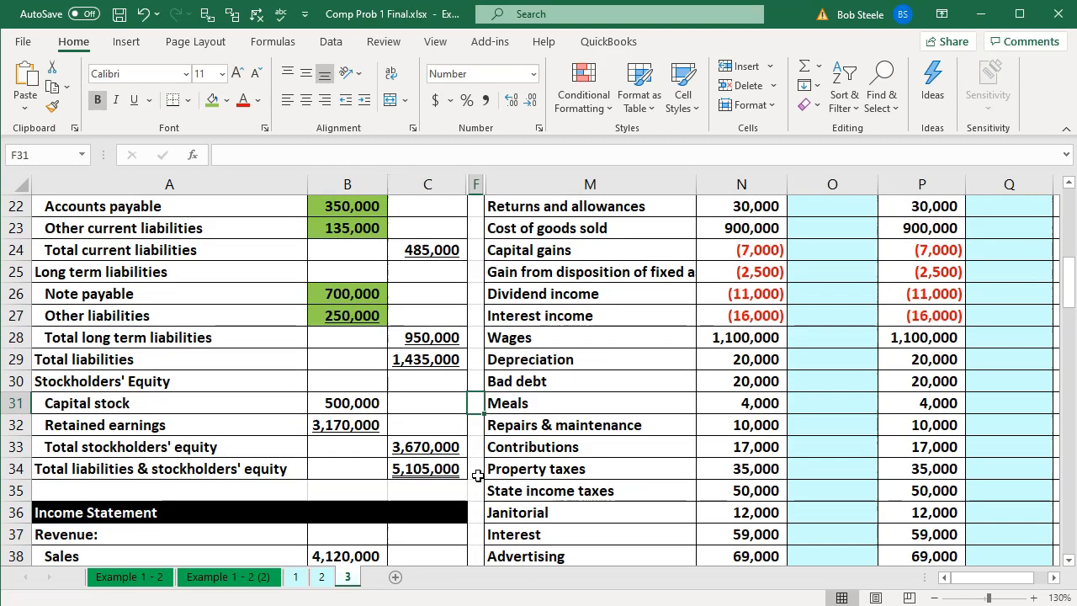
{"action": "left_click", "coordinate": [356, 405]}
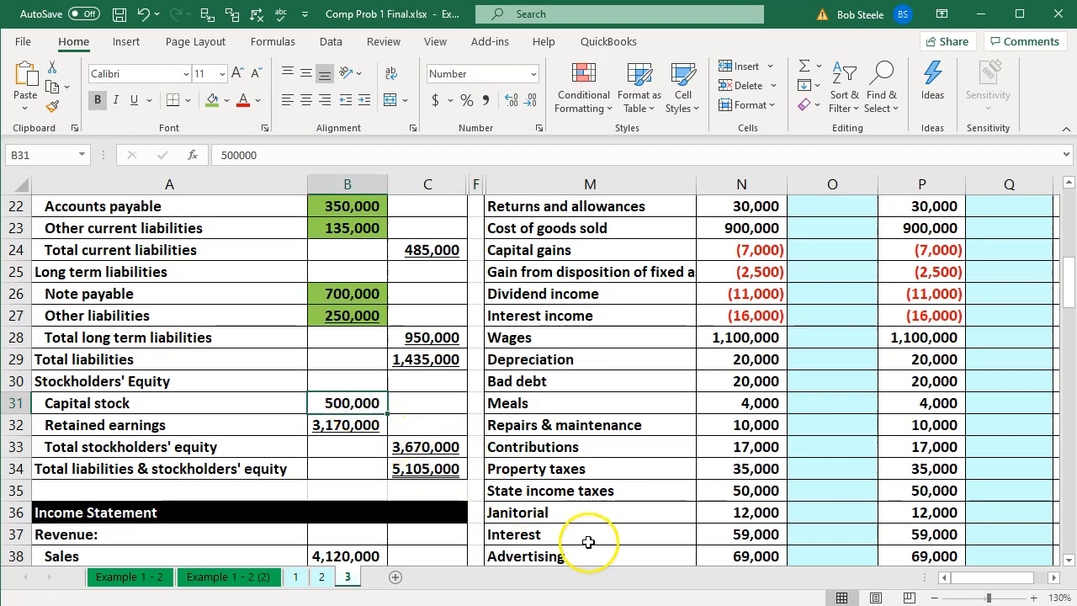
{"action": "left_click", "coordinate": [562, 604]}
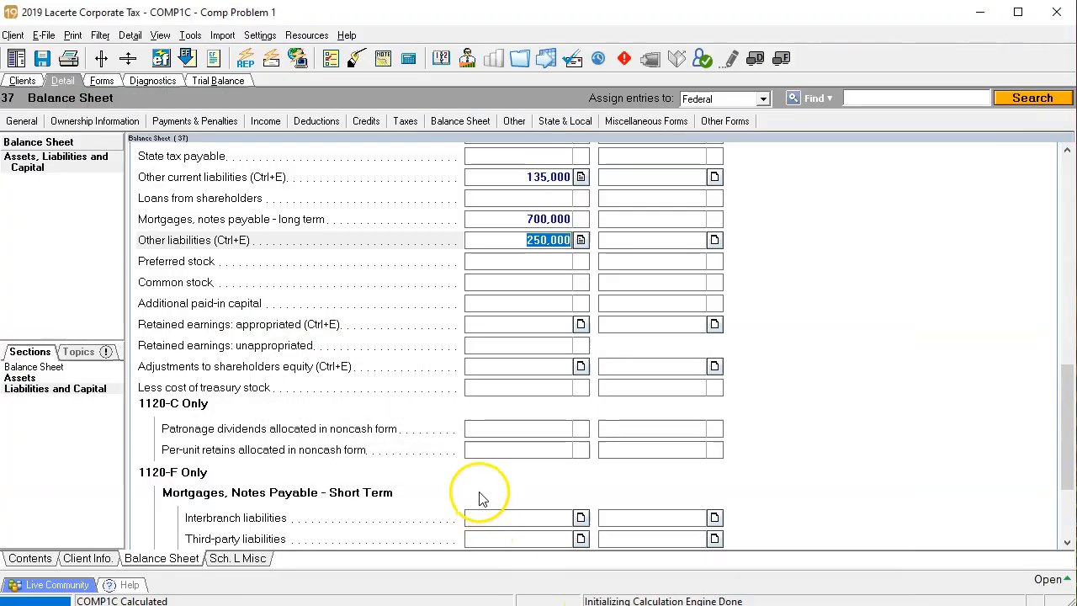
{"action": "scroll", "coordinate": [469, 480], "scroll_direction": "down", "scroll_amount": 3}
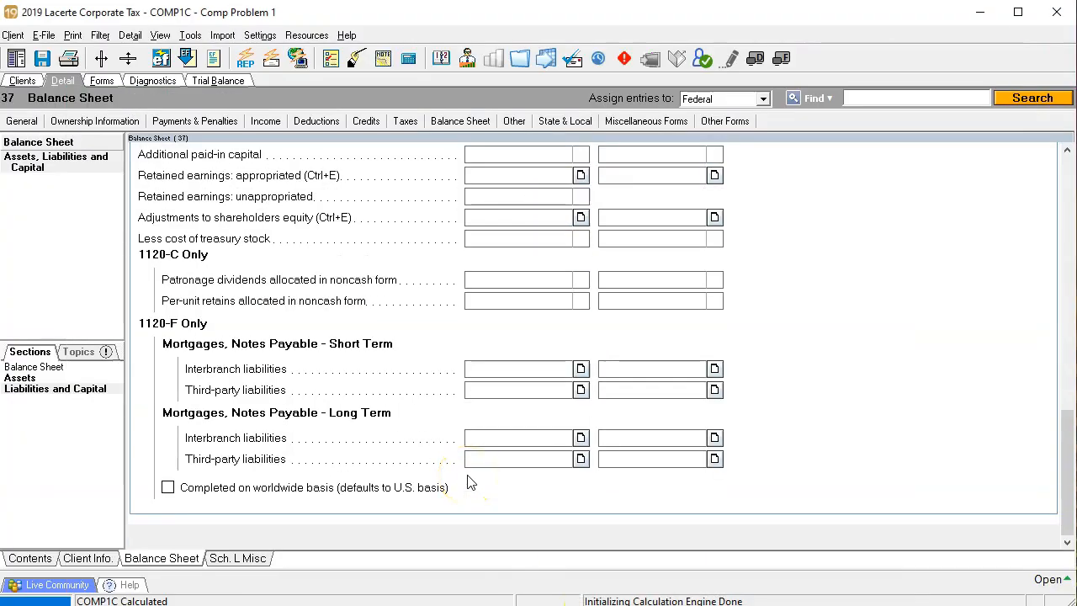
{"action": "scroll", "coordinate": [469, 480], "scroll_direction": "up", "scroll_amount": 2}
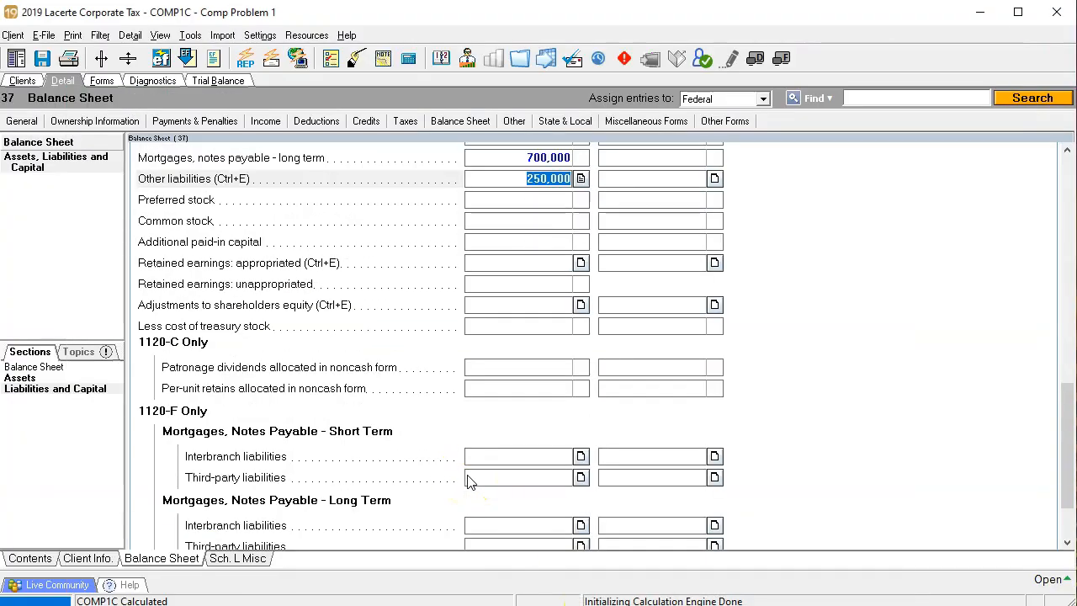
{"action": "left_click", "coordinate": [490, 221]}
{"action": "type", "text": "50000"}
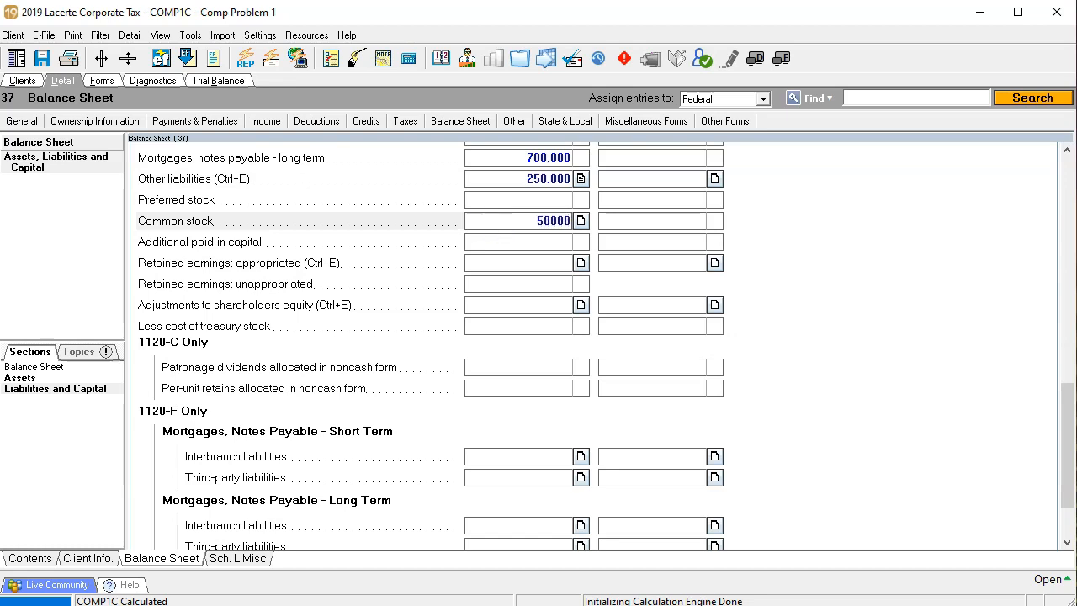
{"action": "key", "text": "Tab"}
{"action": "left_click", "coordinate": [492, 229]}
{"action": "type", "text": "500,000"}
{"action": "key", "text": "Tab"}
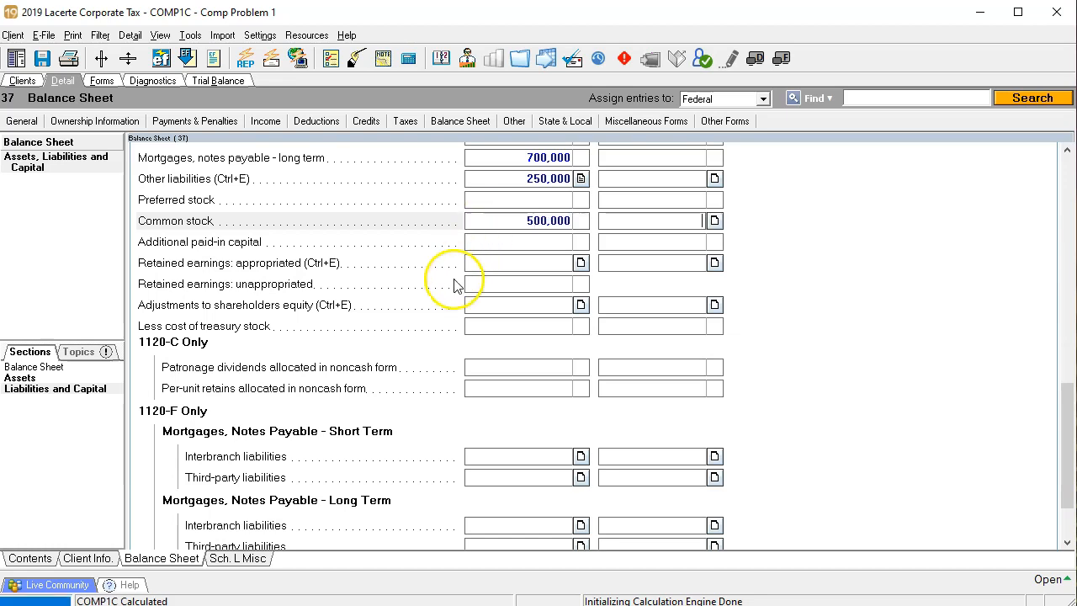
- Take the prior year Retained earnings amount from Excel and enter 3,170,000 in Lacerte Tax as the beginning balance of unappropriated retained earnings
{"action": "left_click", "coordinate": [481, 287]}
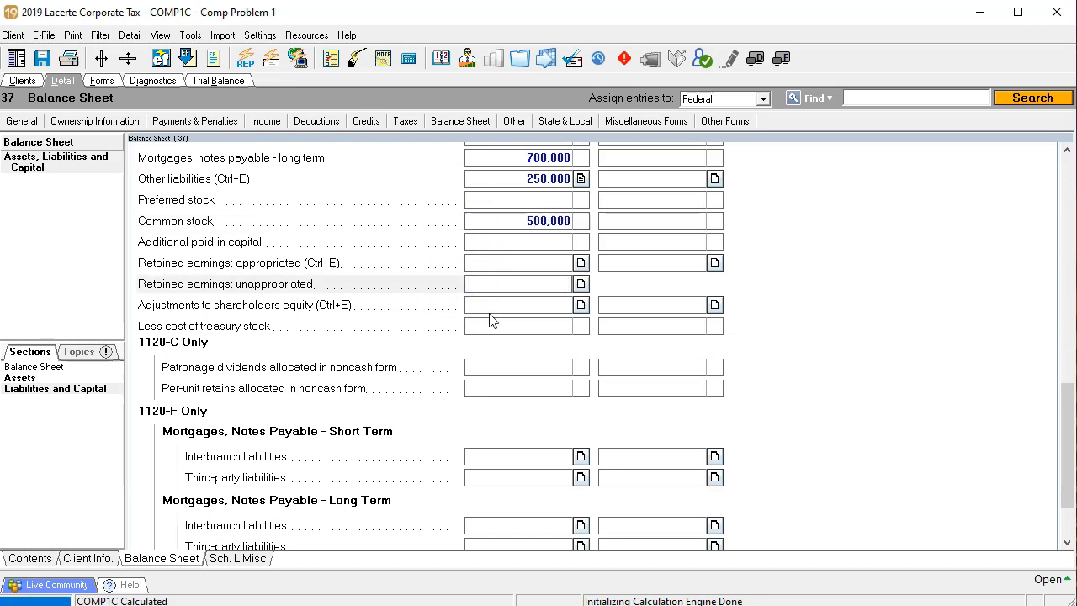
{"action": "left_click", "coordinate": [625, 488]}
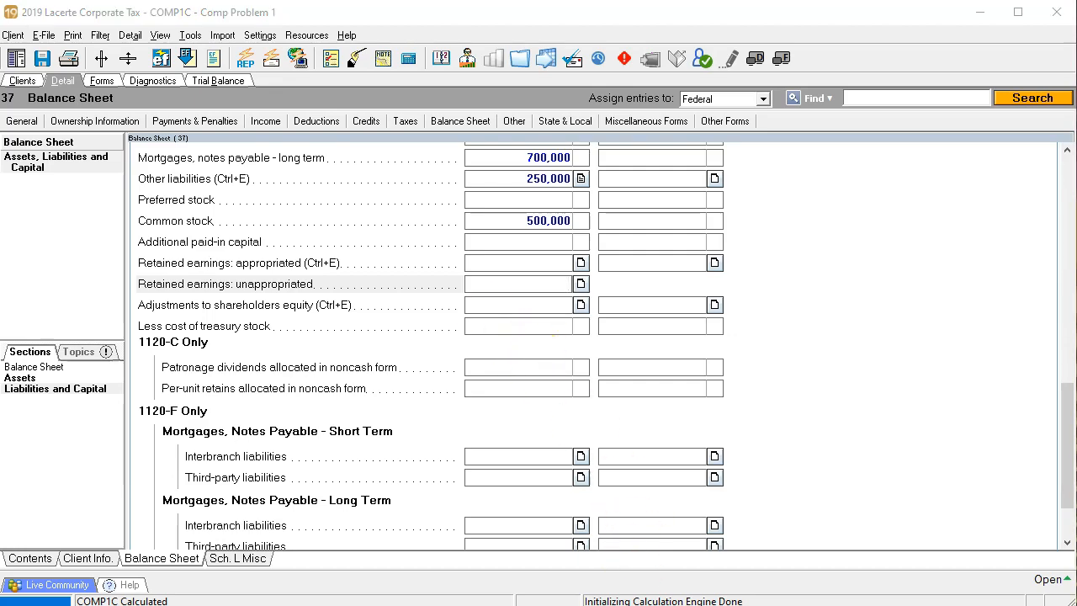
{"action": "key", "text": "alt+Tab"}
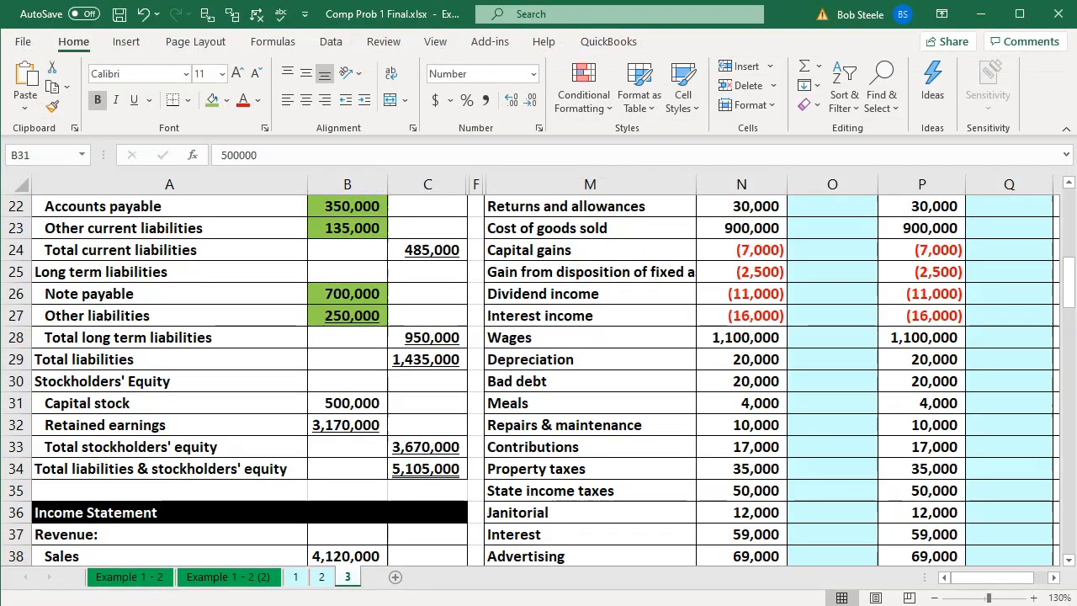
{"action": "key", "text": "alt+Tab"}
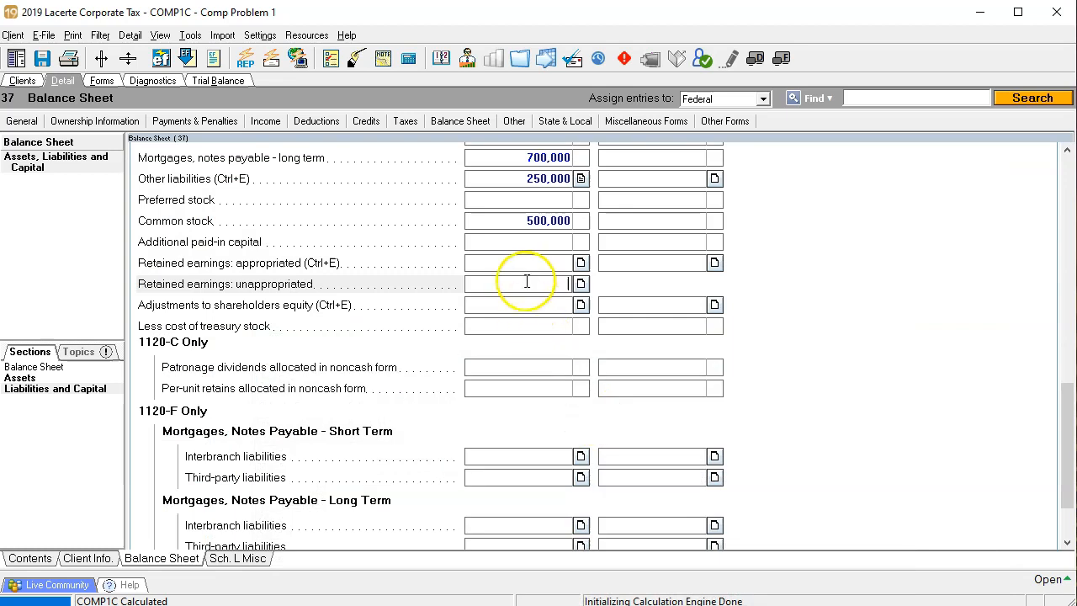
{"action": "type", "text": "3"}
{"action": "key", "text": "Tab"}
{"action": "key", "text": "ctrl+e"}
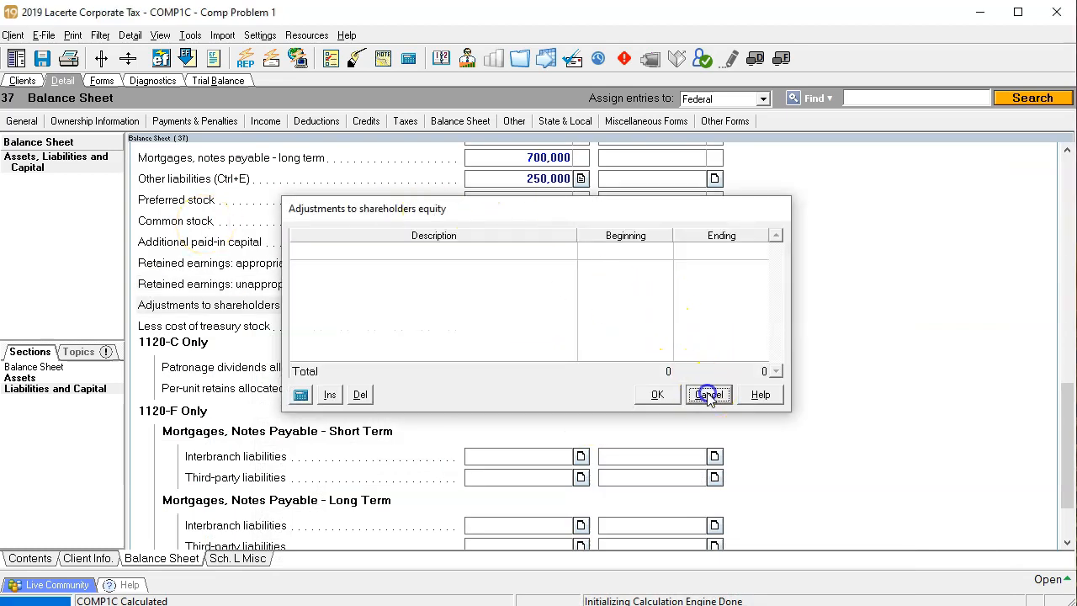
{"action": "left_click", "coordinate": [709, 394]}
{"action": "left_click", "coordinate": [557, 284]}
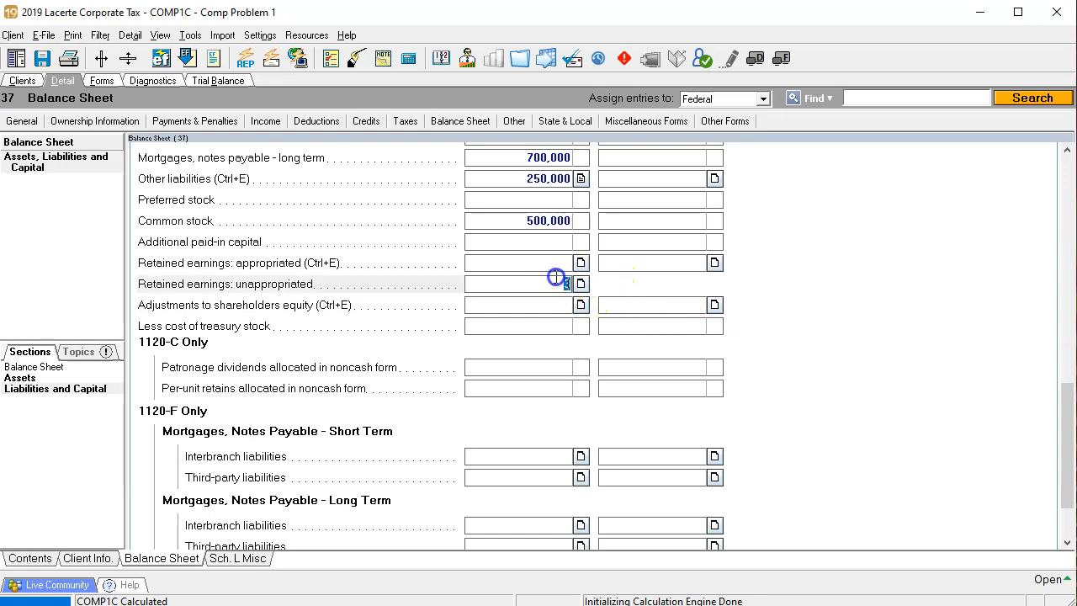
{"action": "type", "text": "3170000"}
{"action": "key", "text": "Return"}
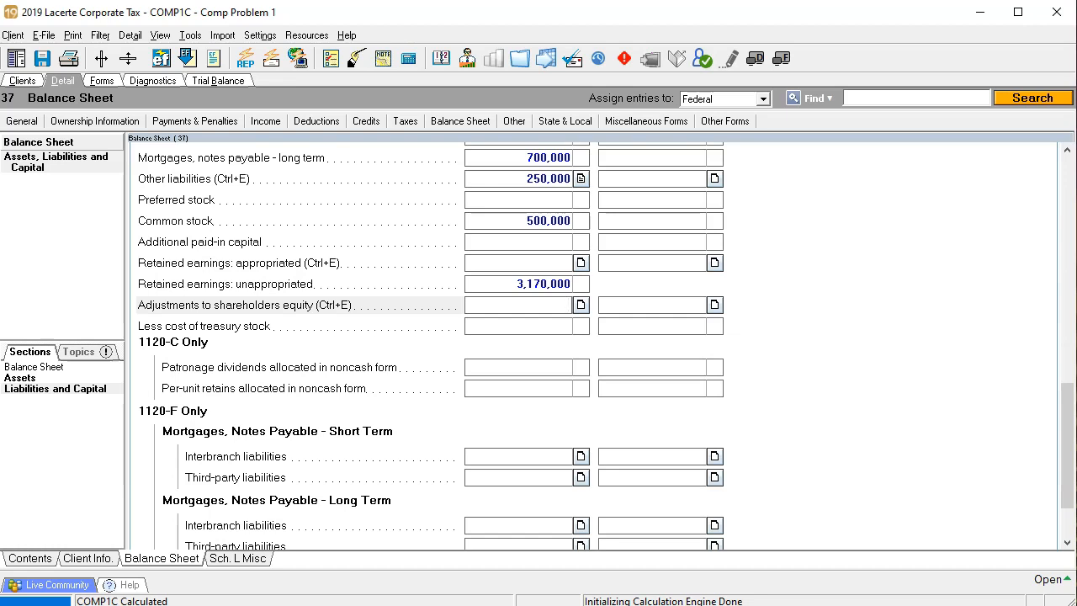
- Review the beginning and end of year columns of Form 1120 Schedule L, comparing total assets with total liabilities and shareholders' equity
{"action": "left_click", "coordinate": [102, 81]}
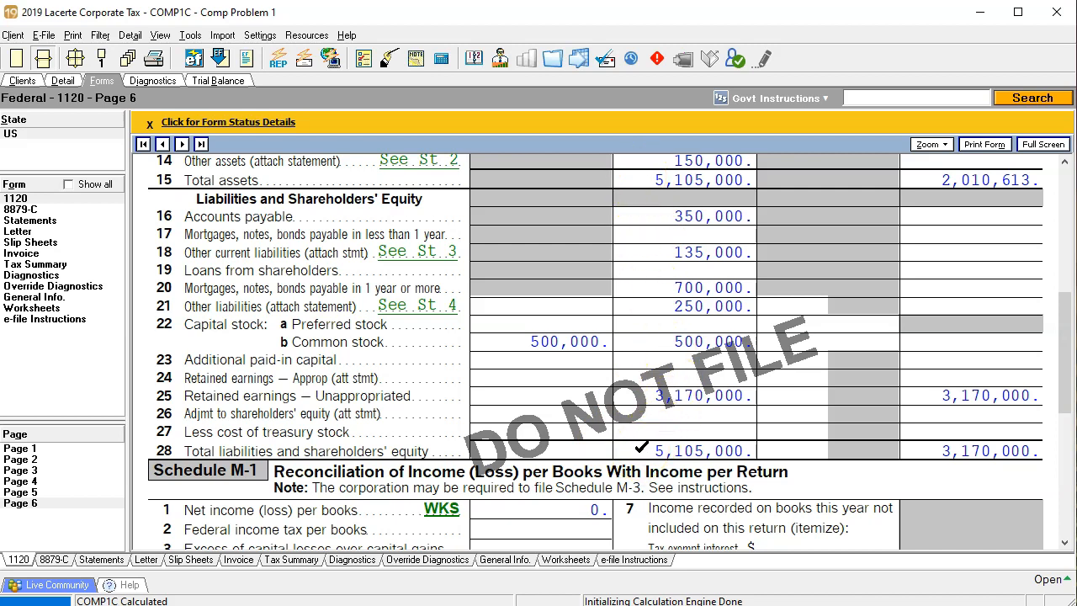
{"action": "scroll", "coordinate": [641, 447], "scroll_direction": "up", "scroll_amount": 5}
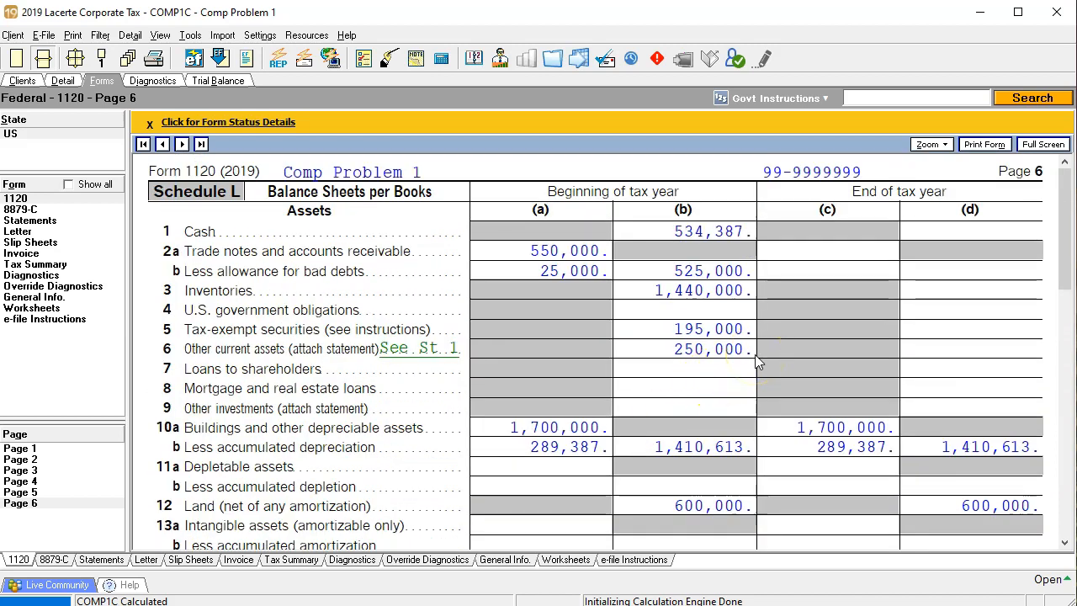
{"action": "scroll", "coordinate": [756, 357], "scroll_direction": "down", "scroll_amount": 5}
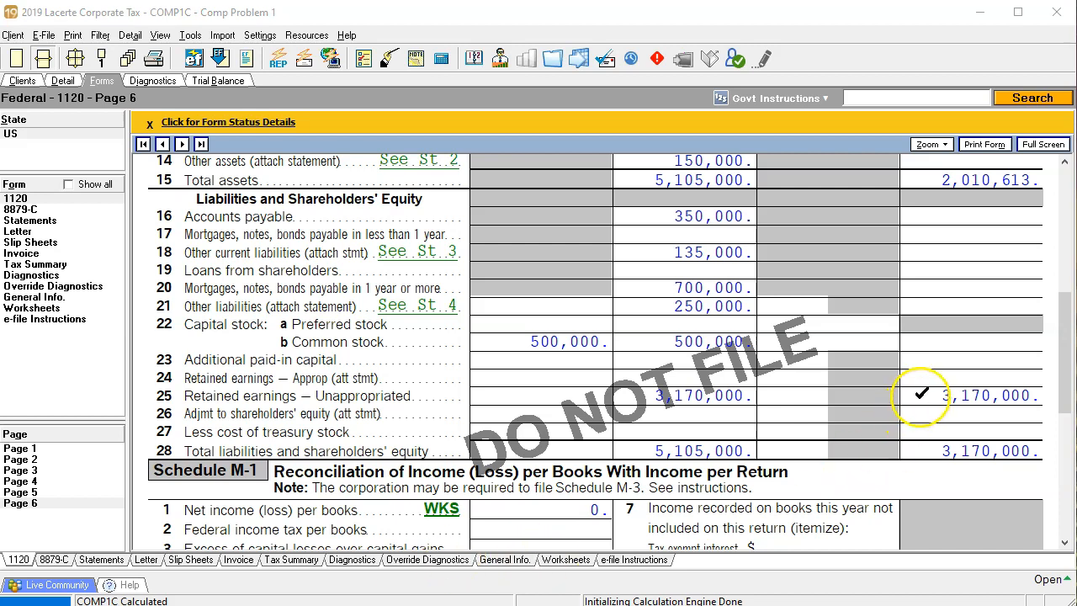
- On Schedule L, add check marks to the end-of-year unappropriated retained earnings, buildings and other depreciable assets, and accumulated depreciation
{"action": "left_click", "coordinate": [921, 395]}
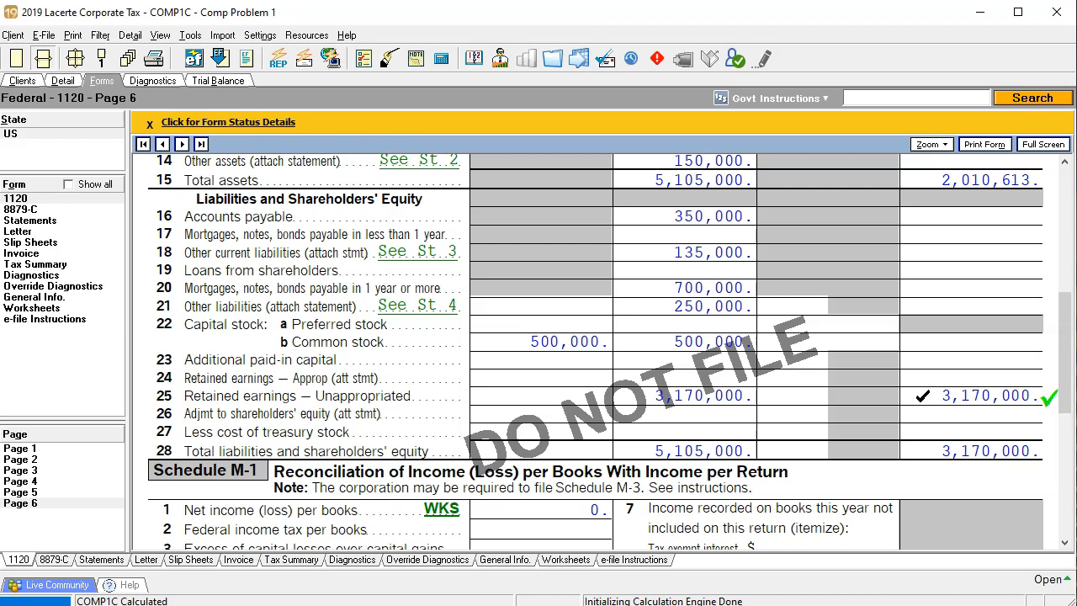
{"action": "scroll", "coordinate": [920, 410], "scroll_direction": "up", "scroll_amount": 5}
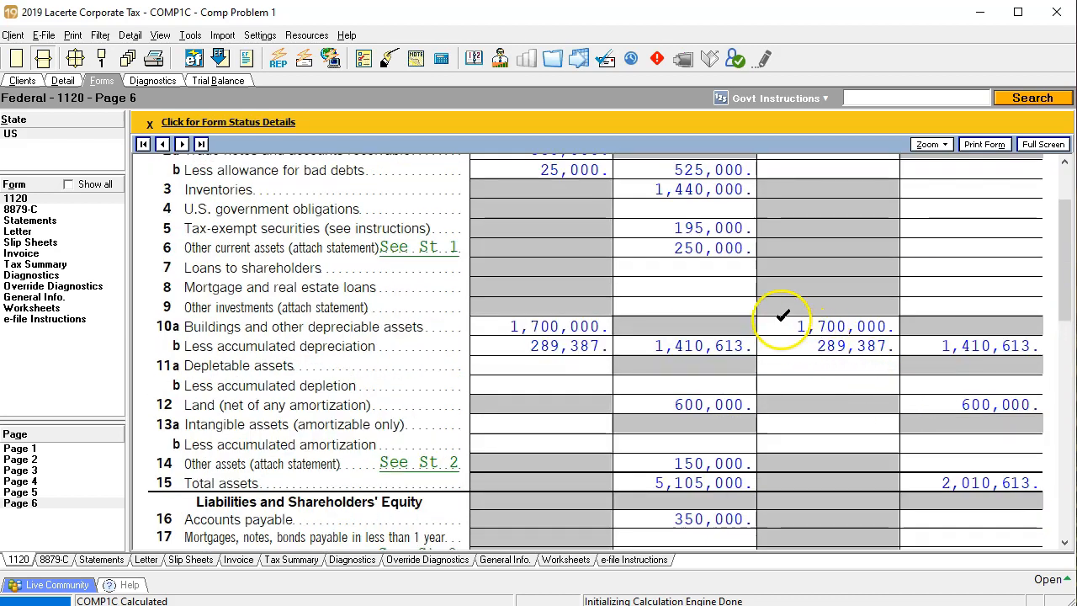
{"action": "left_click", "coordinate": [785, 326]}
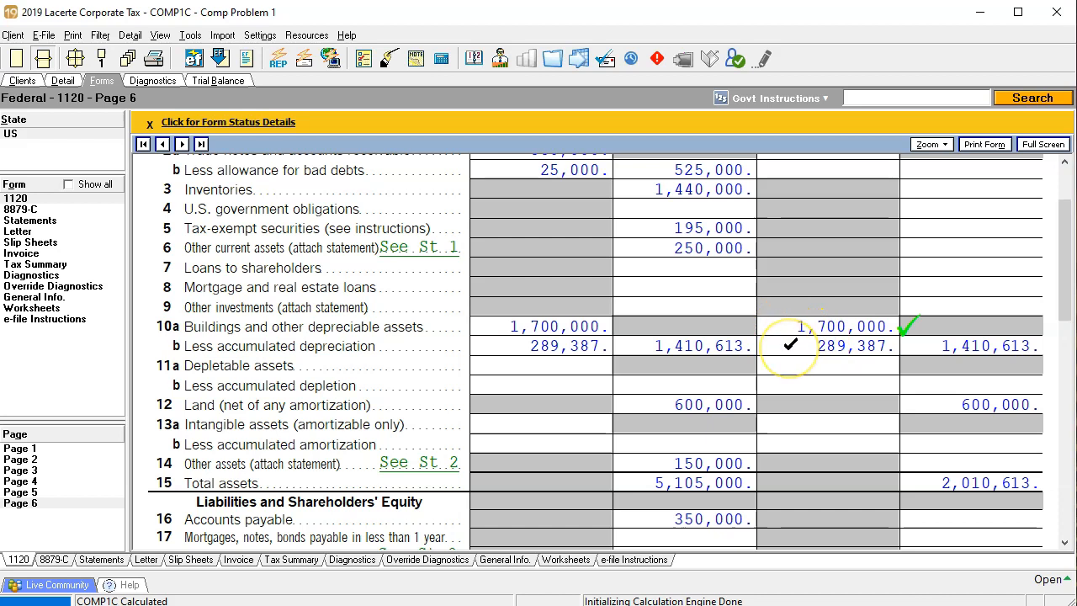
{"action": "left_click", "coordinate": [791, 344]}
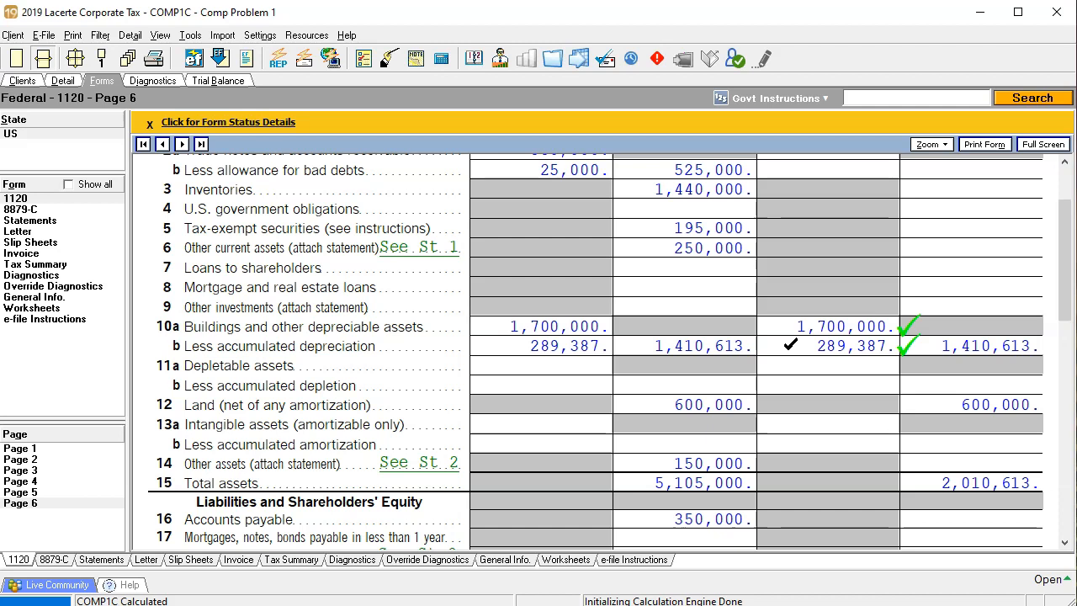
- Examine the beginning unappropriated retained earnings against the asset lines and end-of-year amounts on Schedule L
{"action": "scroll", "coordinate": [758, 349], "scroll_direction": "down", "scroll_amount": 5}
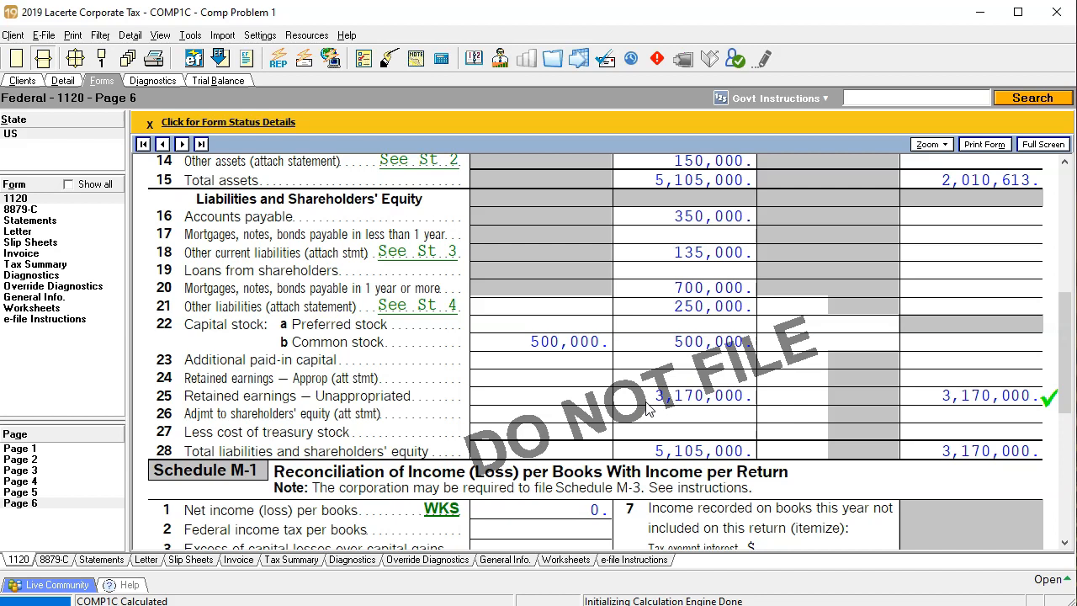
{"action": "left_click", "coordinate": [645, 397]}
{"action": "scroll", "coordinate": [642, 392], "scroll_direction": "up", "scroll_amount": 5}
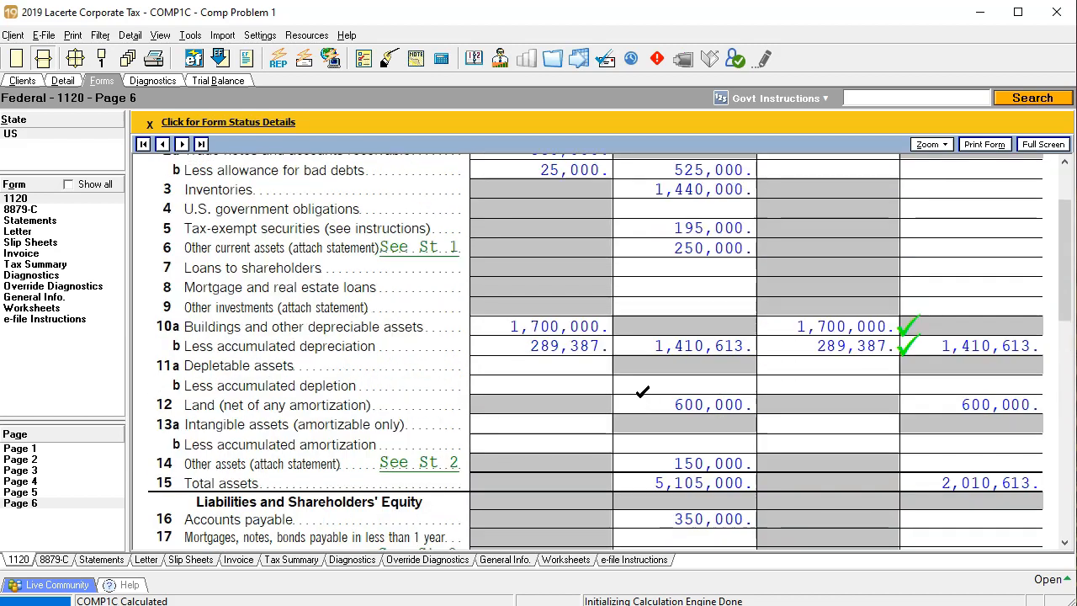
{"action": "scroll", "coordinate": [642, 393], "scroll_direction": "down", "scroll_amount": 5}
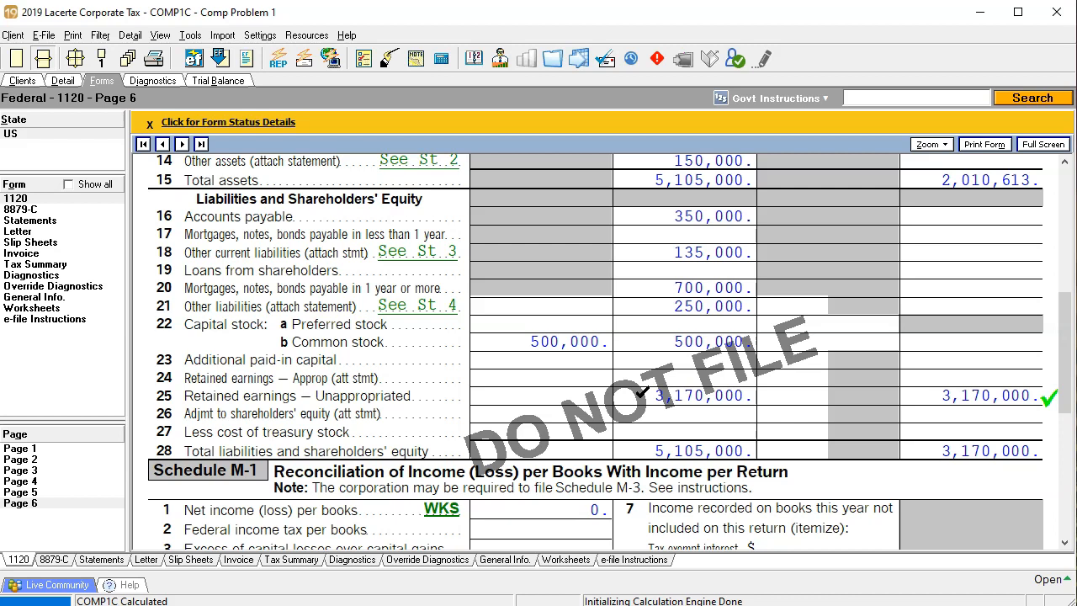
{"action": "scroll", "coordinate": [642, 393], "scroll_direction": "up", "scroll_amount": 5}
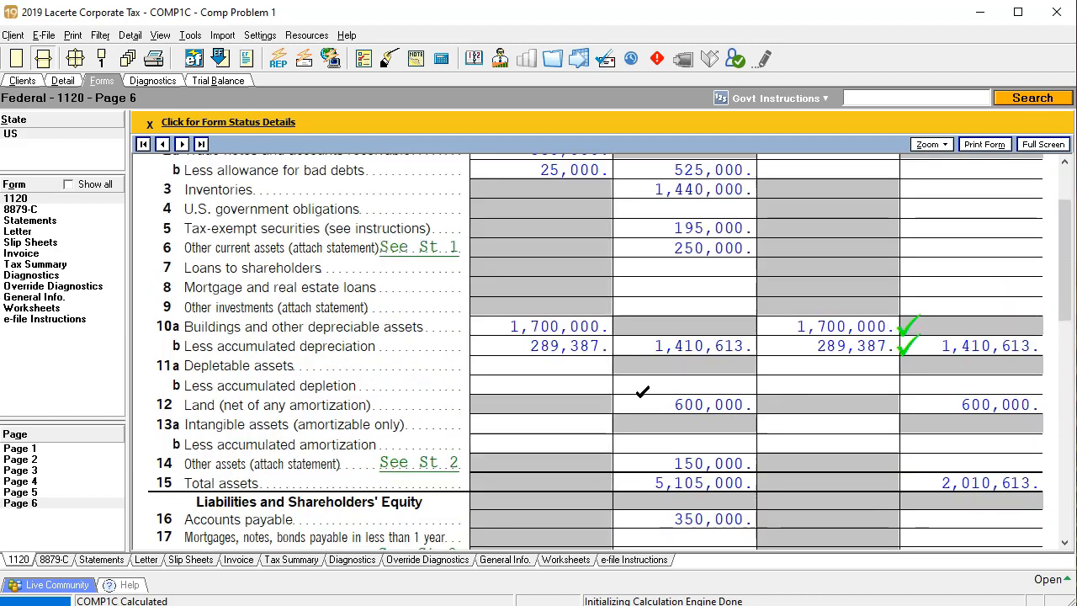